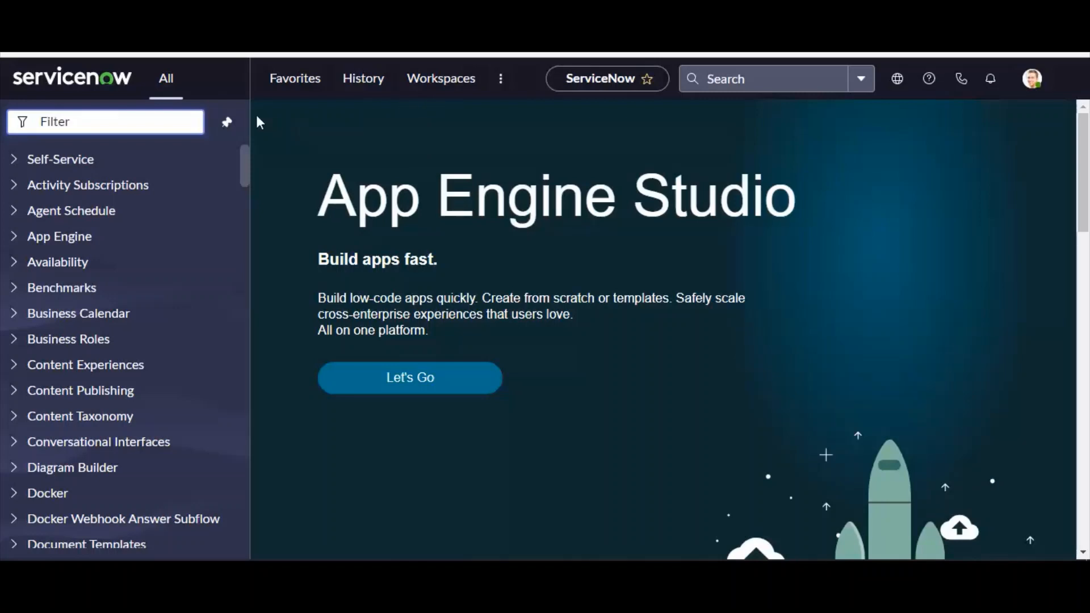
Filter the application navigator for Legal and expand the Legal modules, leaving Legal Request open
click(86, 124)
text(Legal)
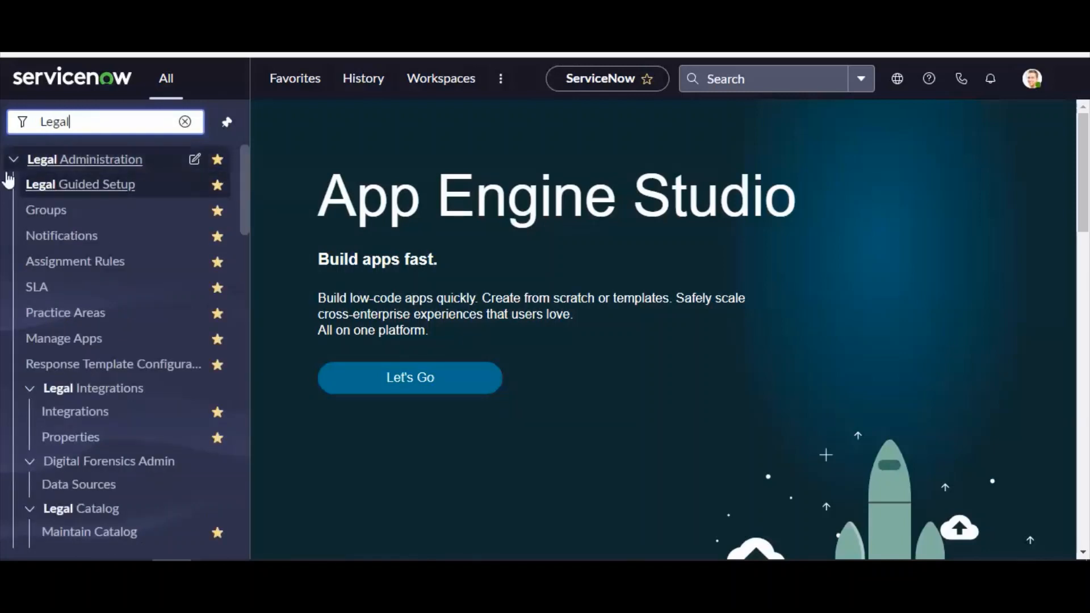
click(13, 160)
click(13, 186)
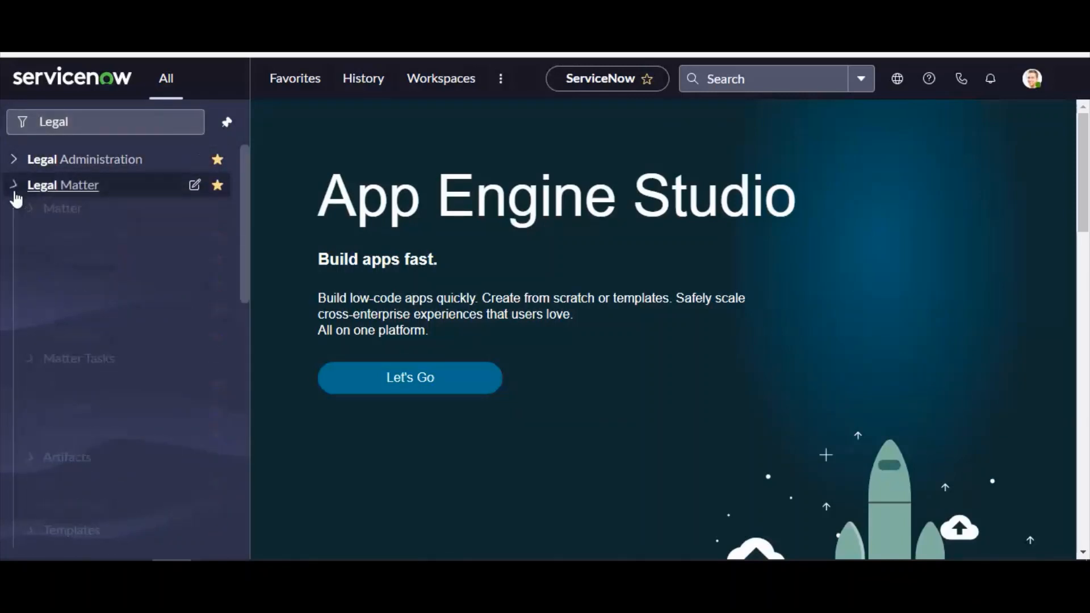
click(13, 212)
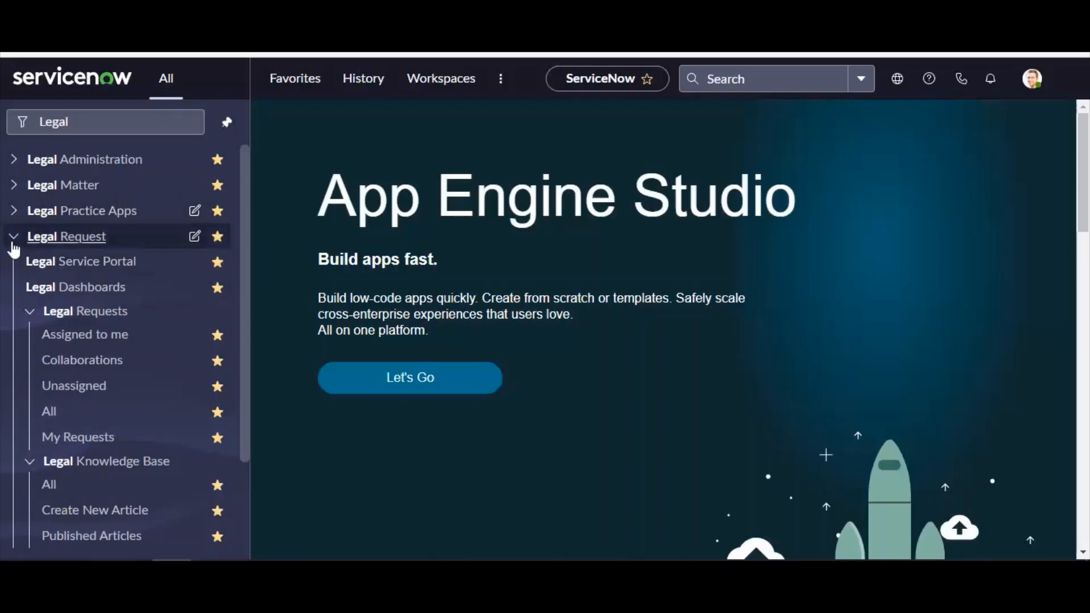
click(14, 241)
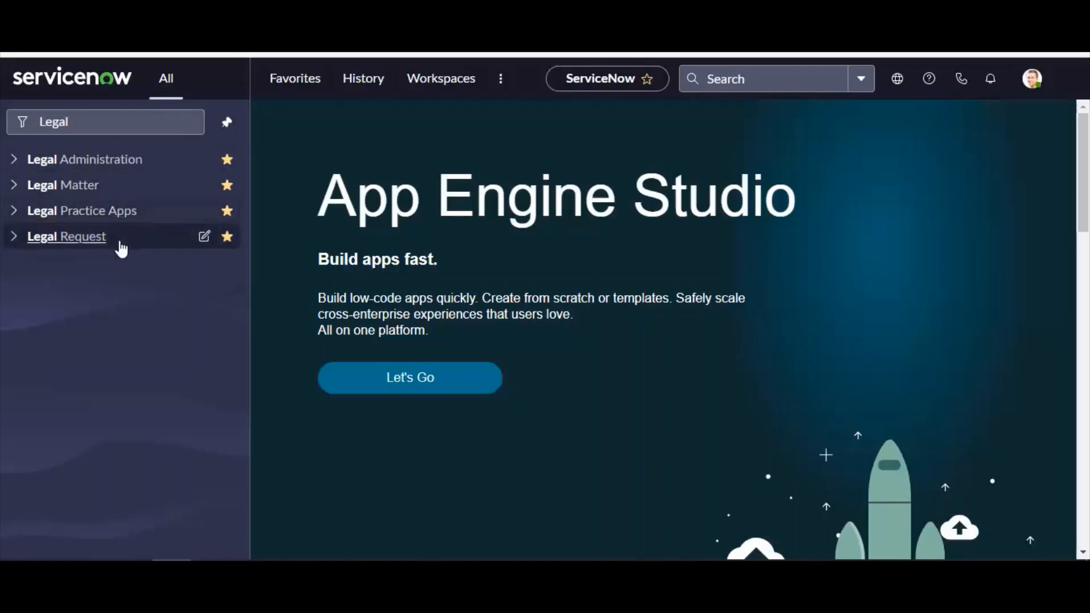
click(13, 240)
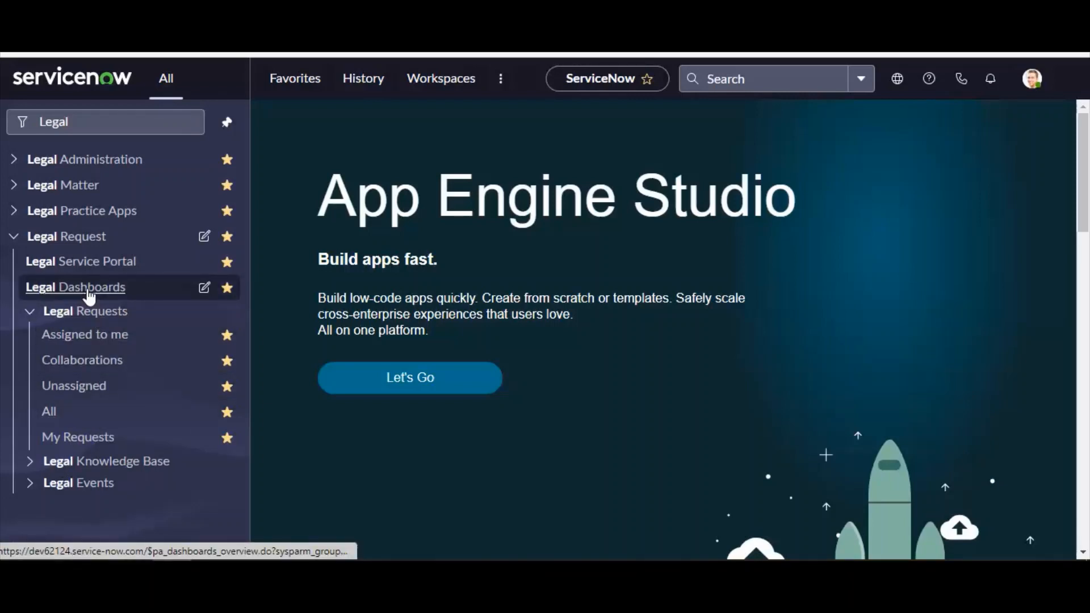
Open the Legal Service Portal and go to the General Legal Request form
click(85, 263)
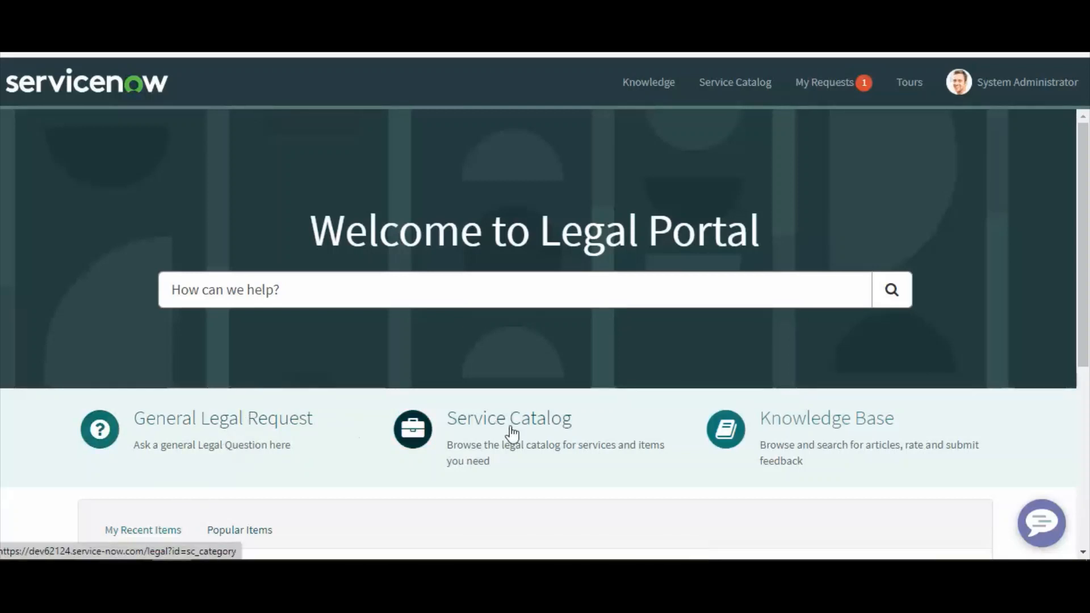
scroll(857, 450, down, 2)
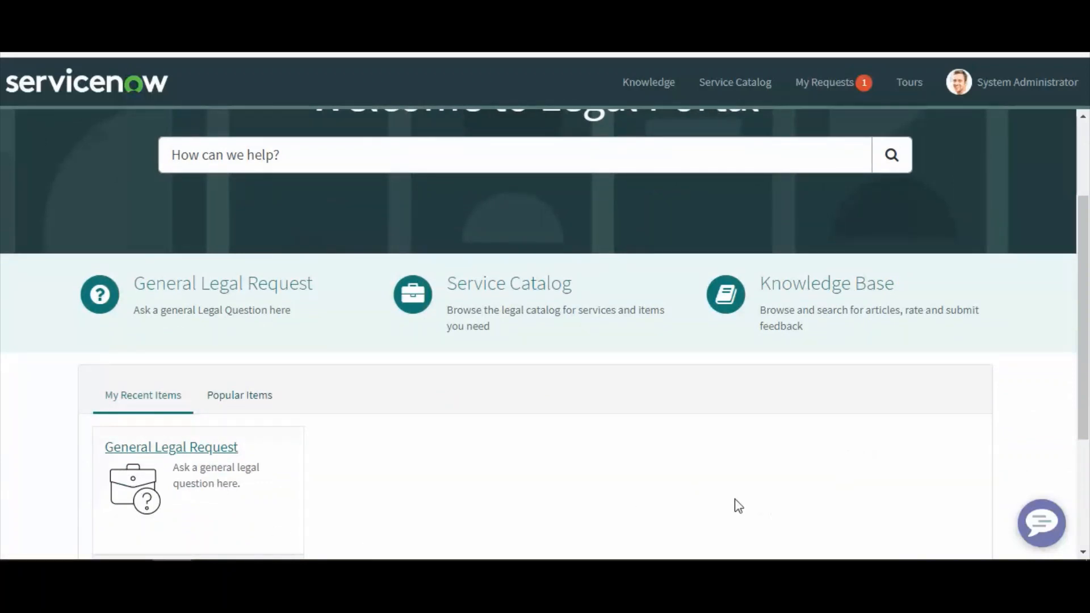
scroll(735, 506, up, 2)
click(222, 429)
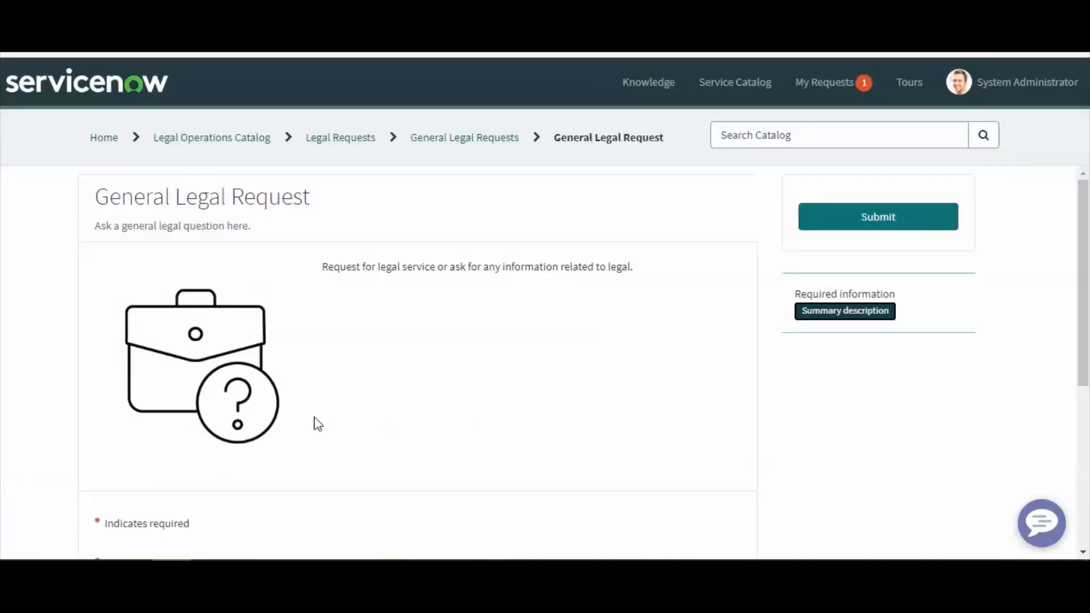
Review the General Legal Request form fields and return to the portal home page
scroll(315, 424, down, 4)
scroll(305, 459, up, 4)
scroll(294, 369, down, 5)
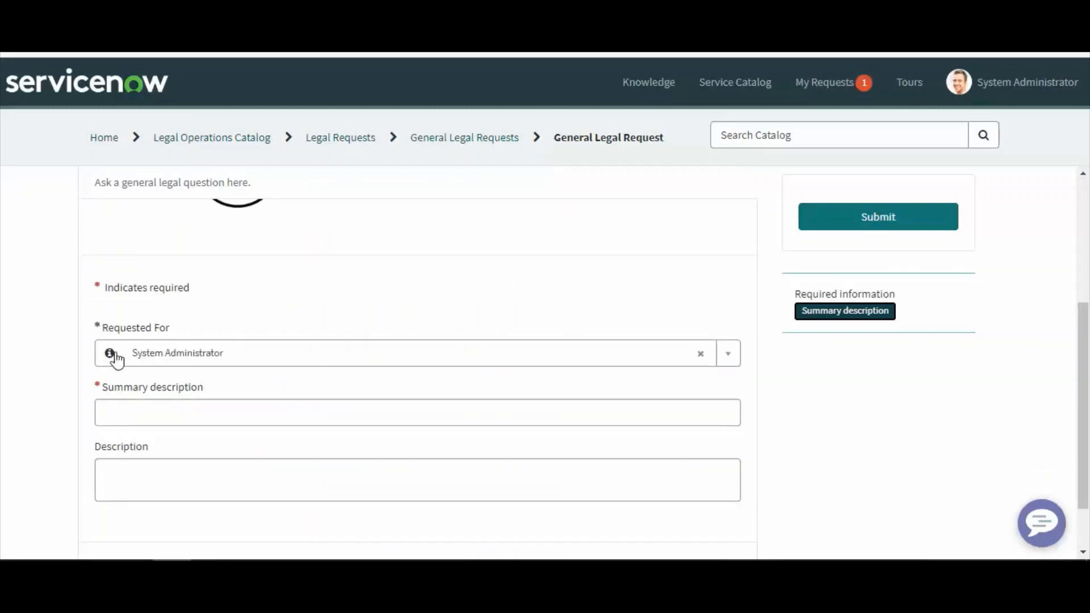
click(151, 419)
click(151, 477)
scroll(241, 450, down, 2)
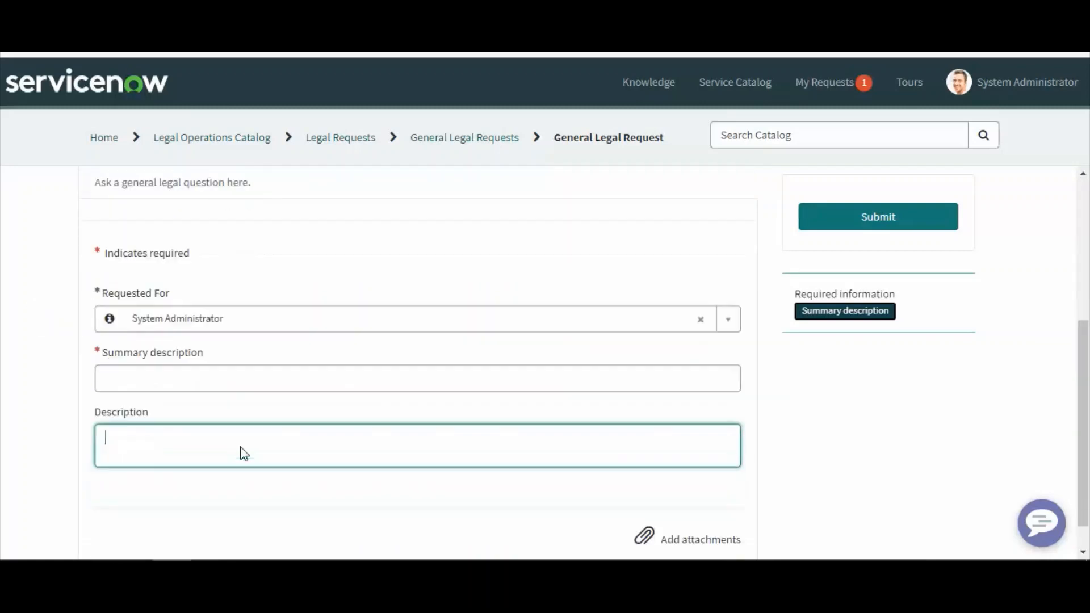
scroll(582, 474, up, 7)
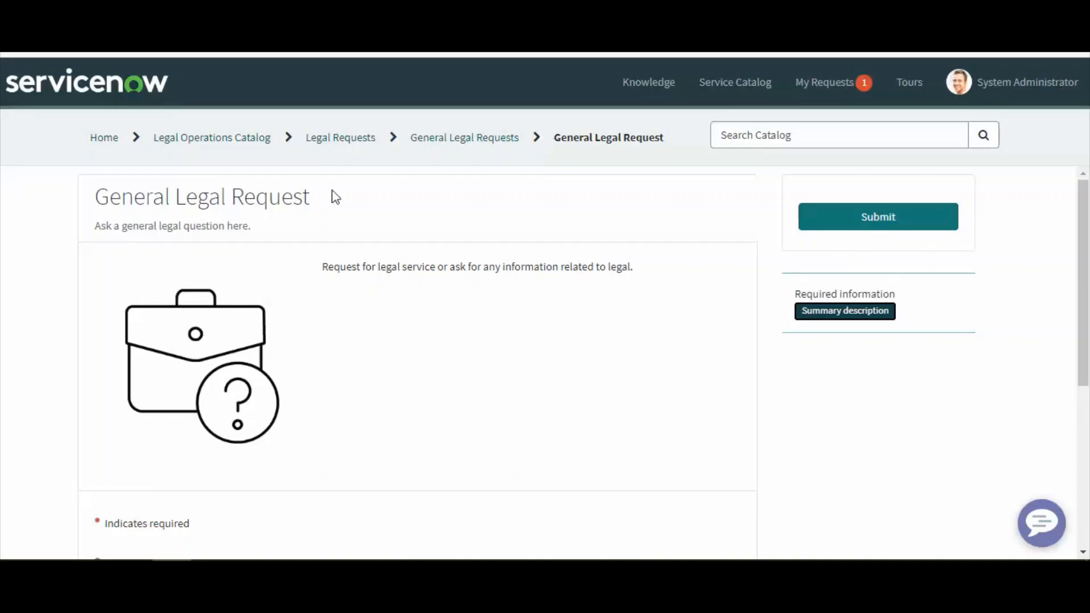
drag(316, 196, 121, 198)
click(106, 141)
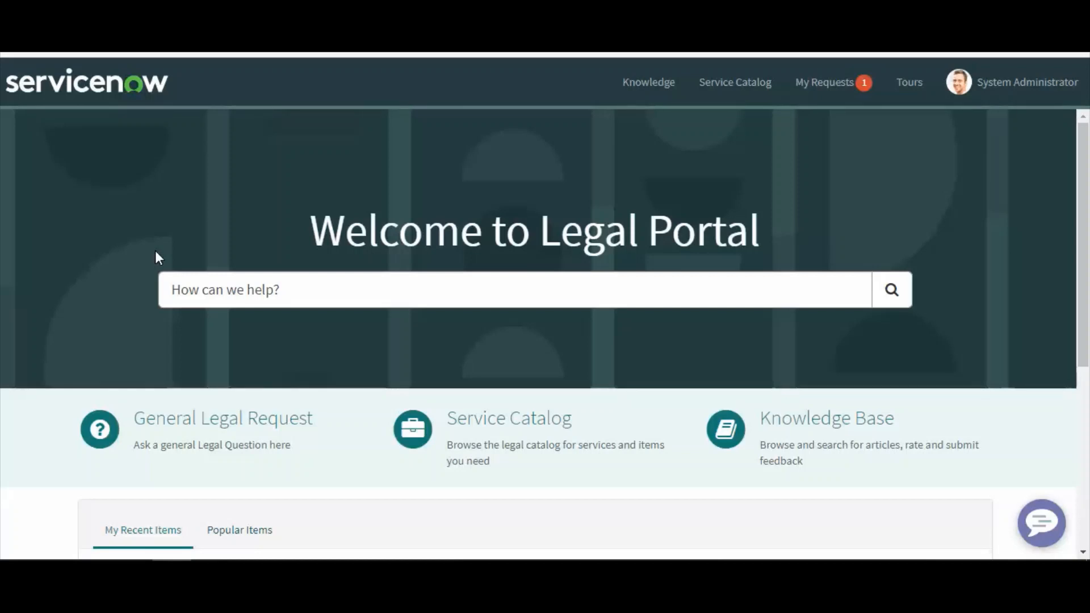
Open the Service Catalog from the Legal Portal home page
mouse_move(307, 232)
mouse_down()
mouse_move(820, 214)
mouse_move(291, 232)
mouse_up()
click(820, 214)
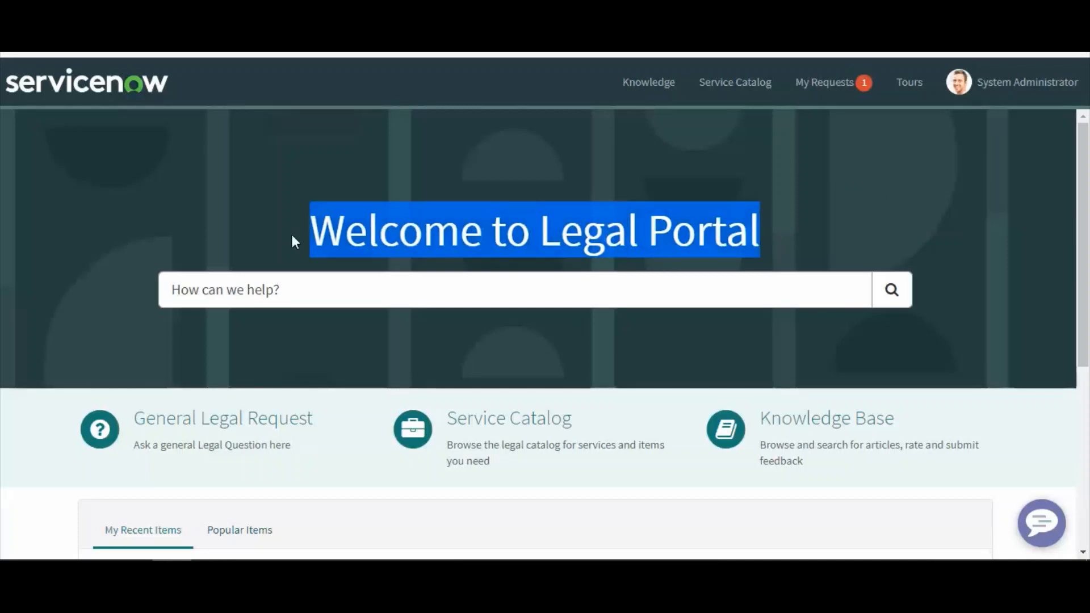
click(512, 235)
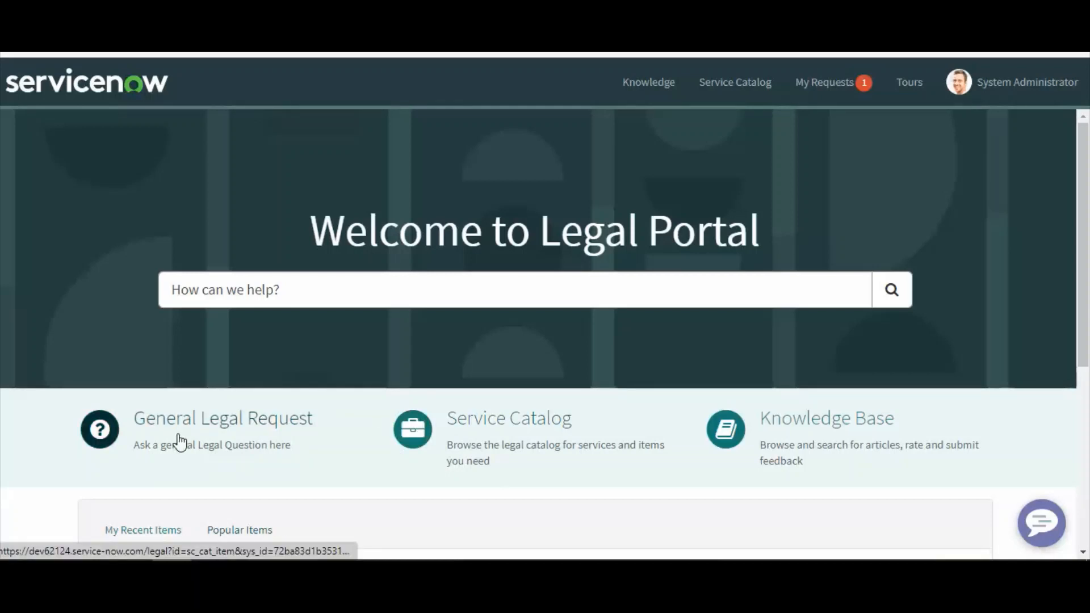
click(514, 461)
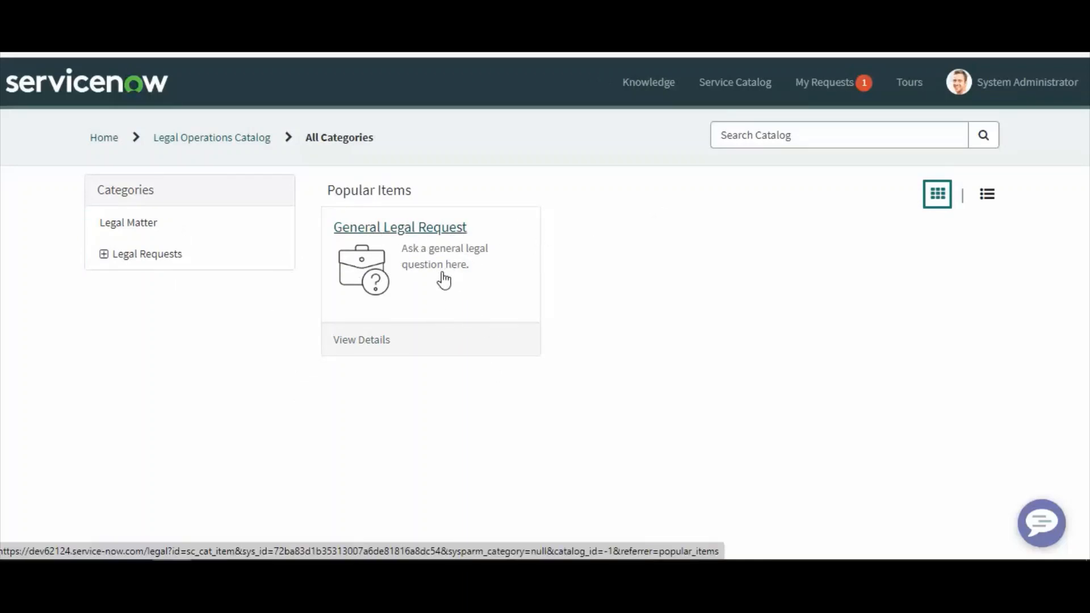
Browse each catalog category, from Legal Matter through the Legal Requests subcategories to Privacy Requests
click(133, 232)
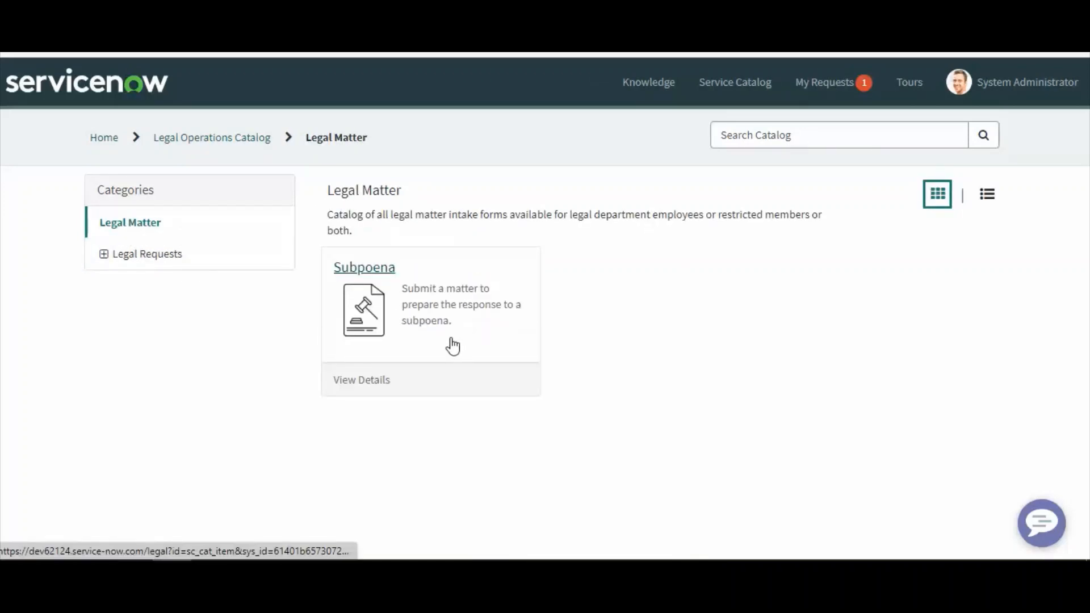
click(103, 255)
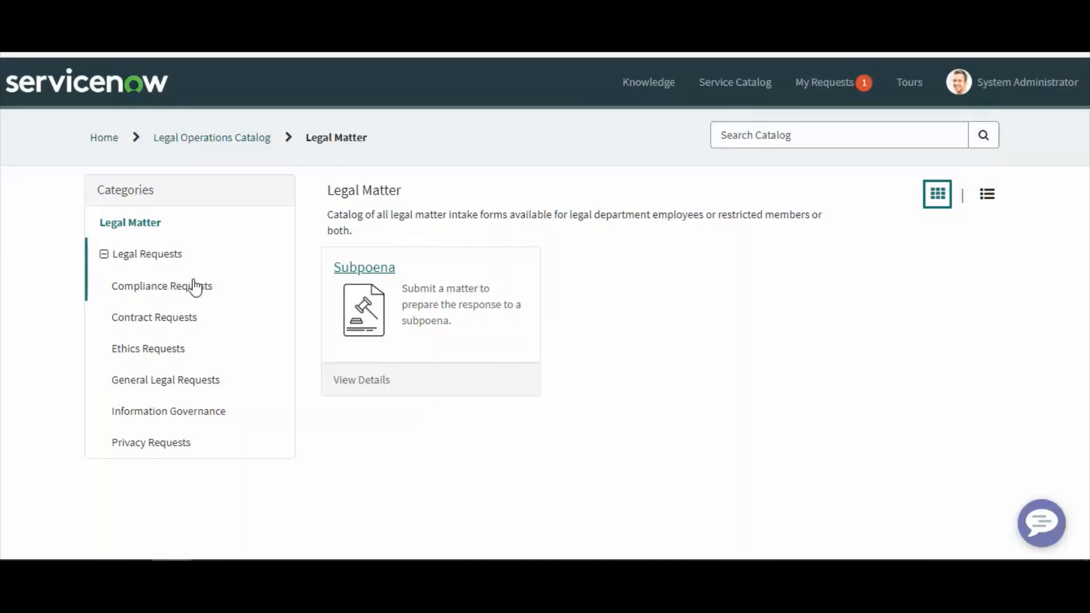
click(160, 297)
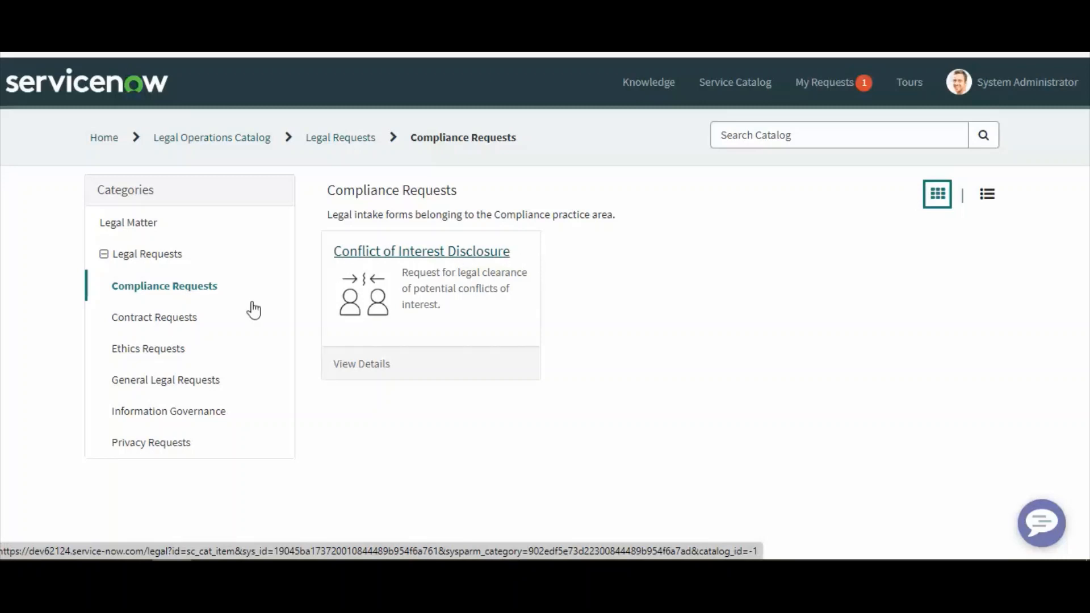
click(163, 321)
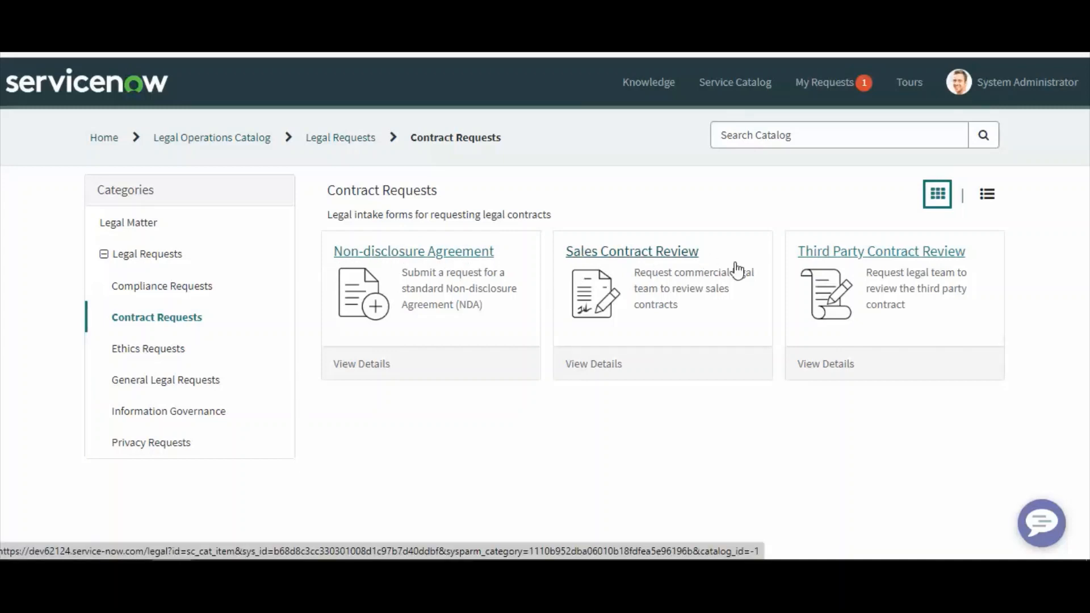
click(147, 356)
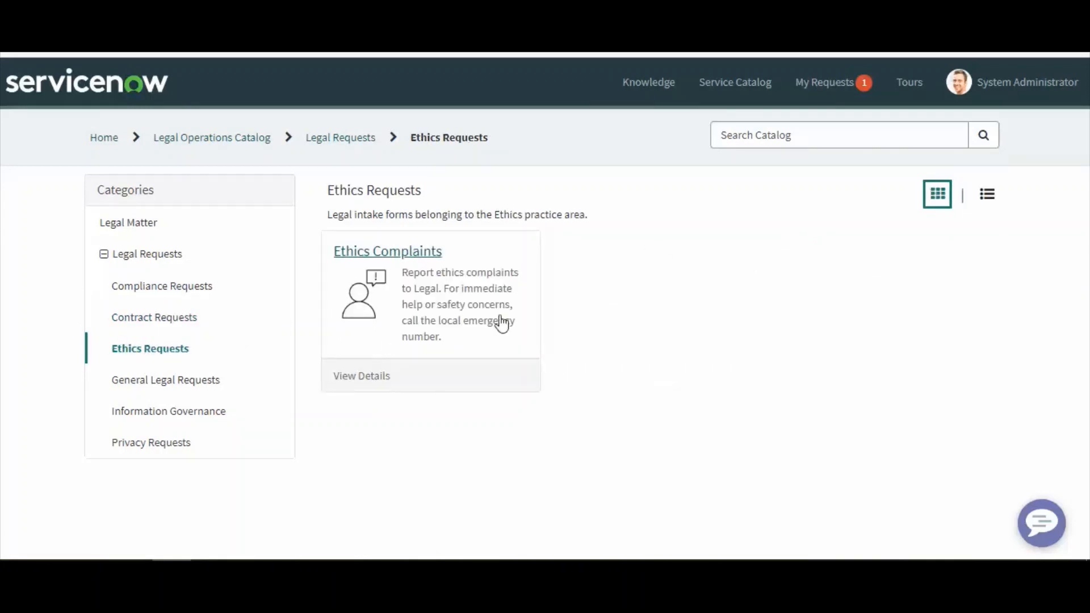
click(157, 386)
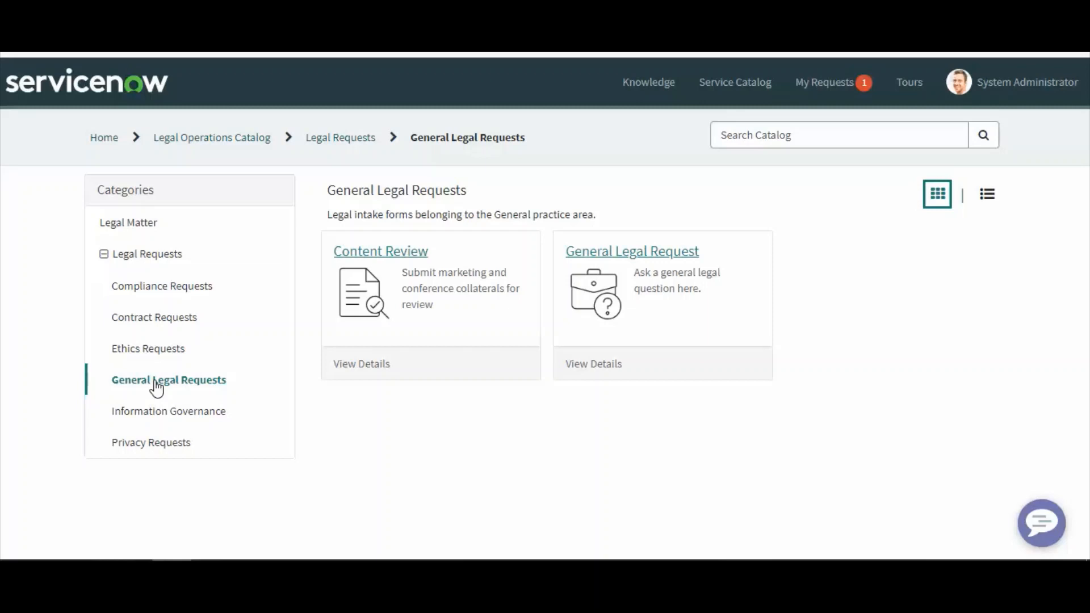
click(152, 422)
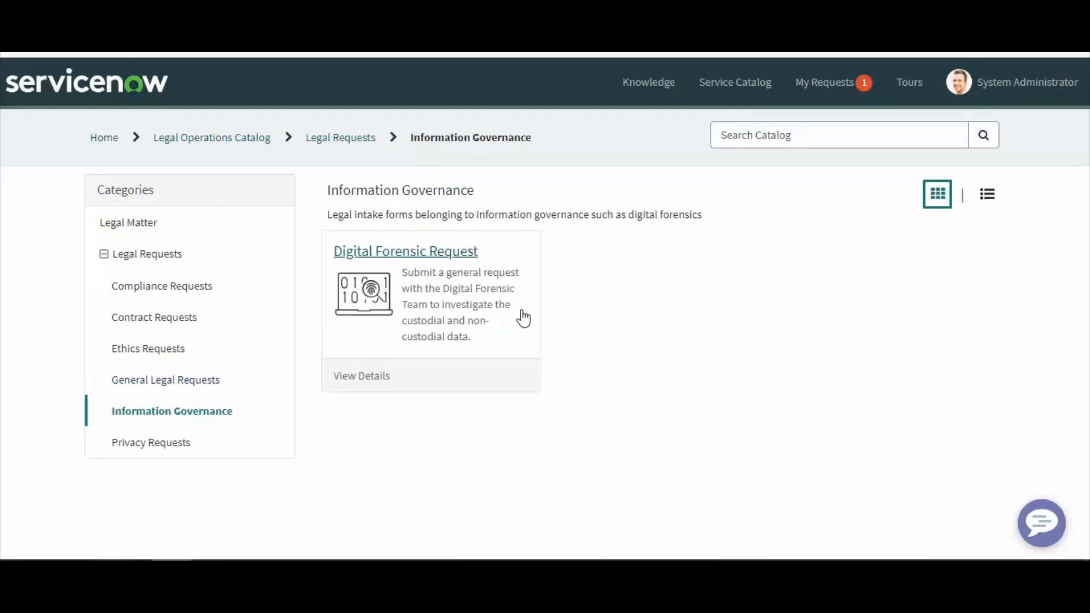
click(165, 444)
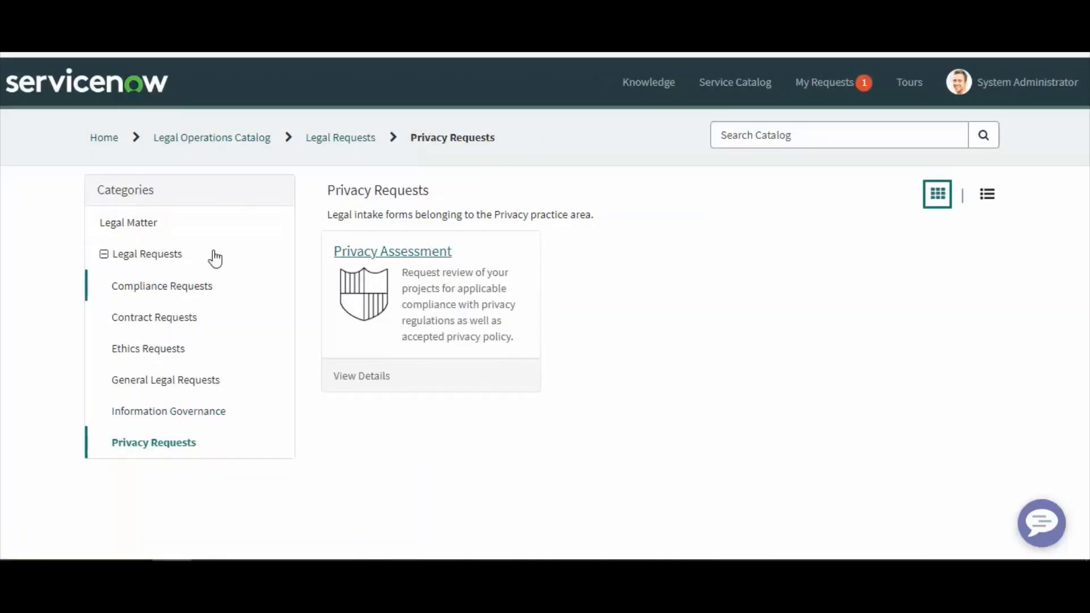
Open the Knowledge Base from the portal home and browse its Employment and Intellectual Property categories
click(103, 138)
scroll(572, 421, down, 1)
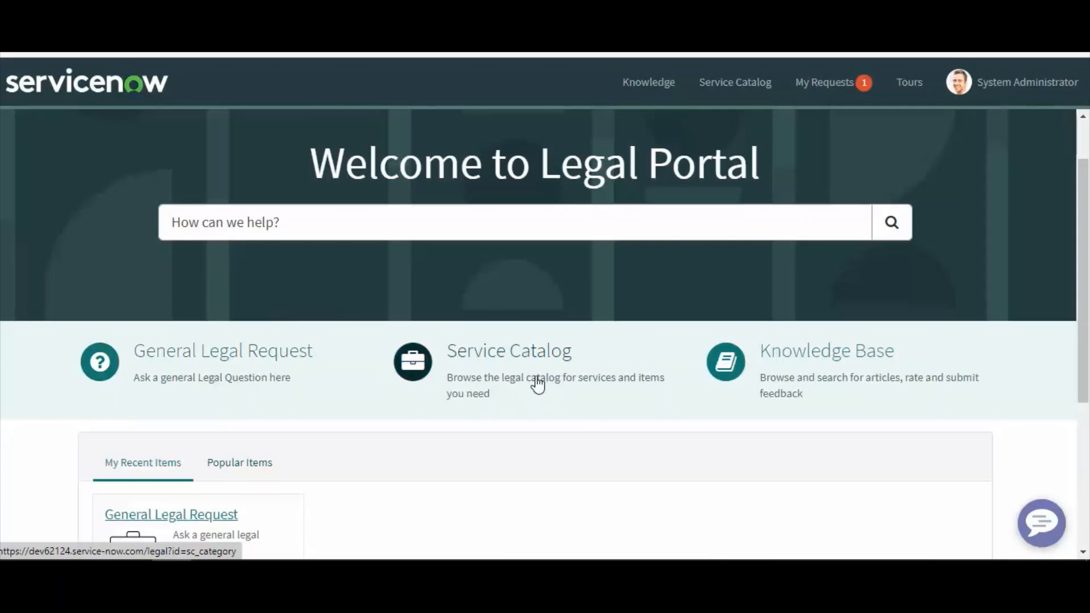
click(843, 382)
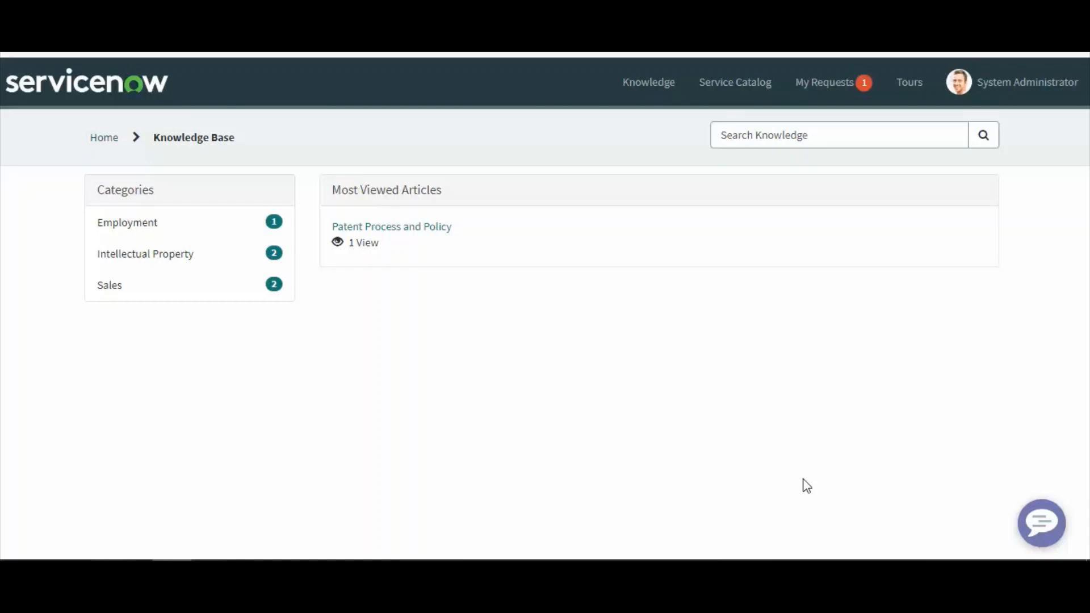
click(140, 233)
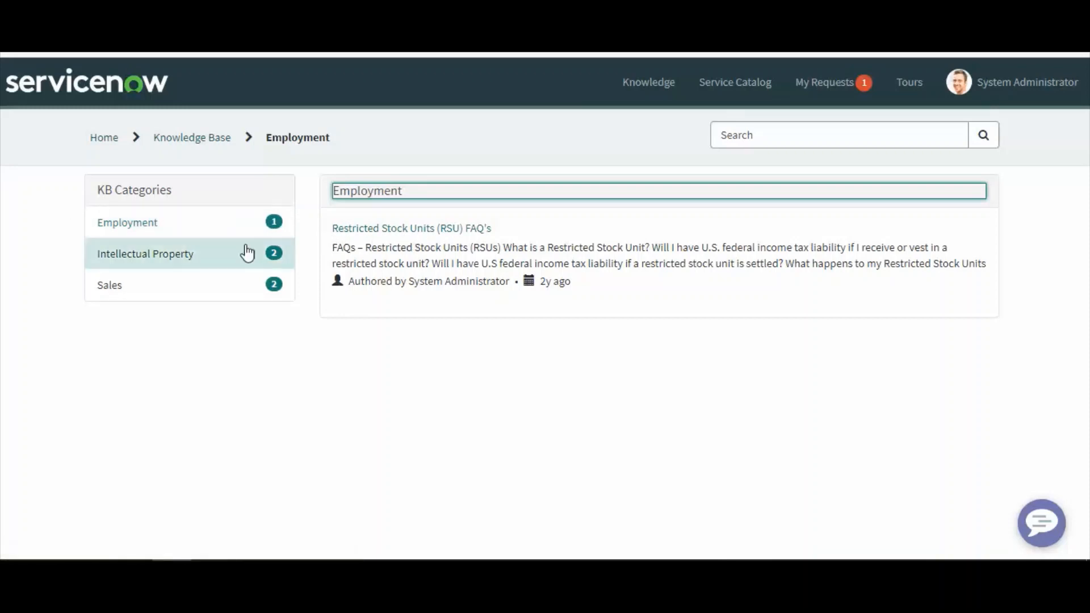
click(181, 263)
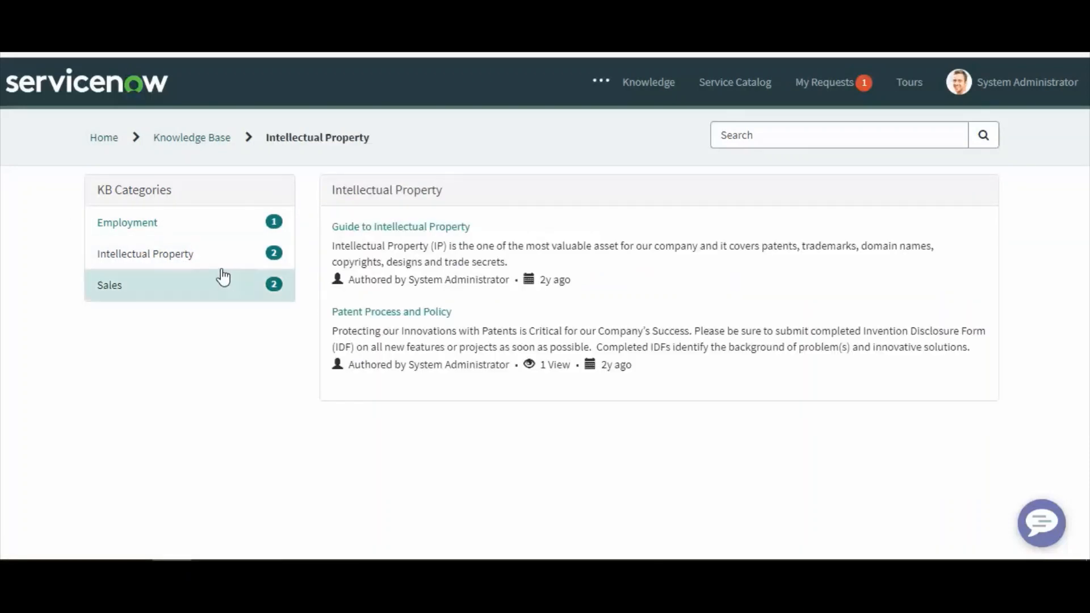
drag(183, 192, 61, 190)
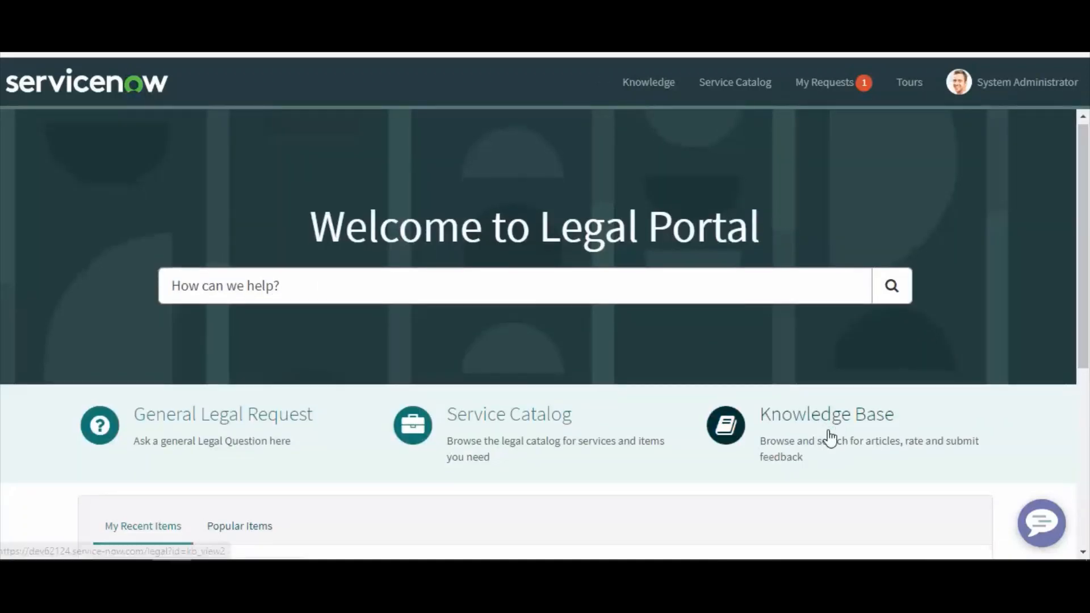
Open the General Legal Request form and set Requested For to another user found by searching 'abel'
scroll(832, 446, down, 5)
scroll(840, 460, up, 5)
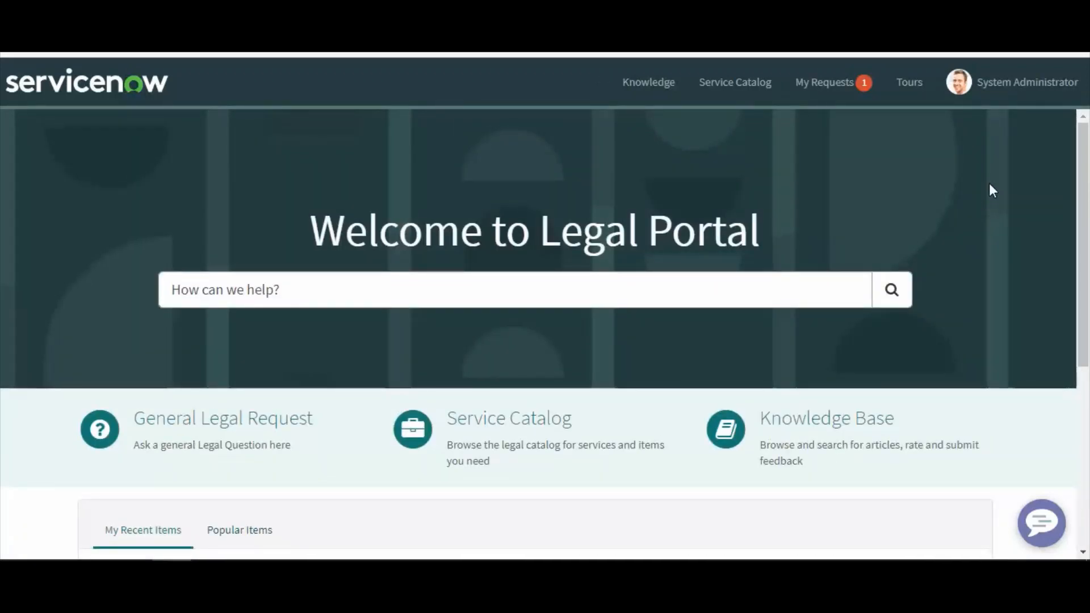
click(244, 447)
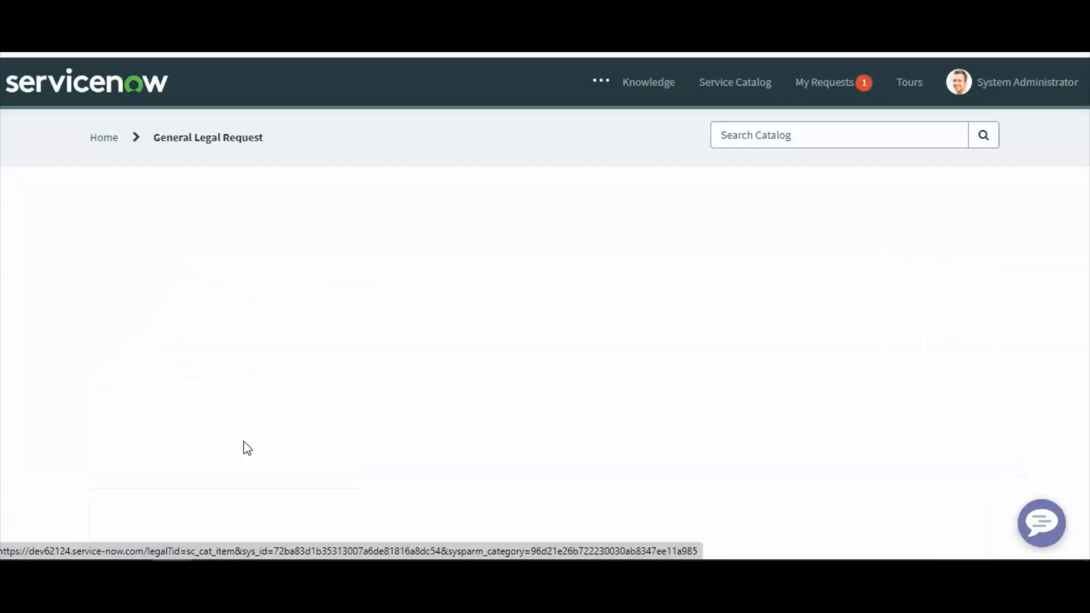
scroll(268, 365, down, 4)
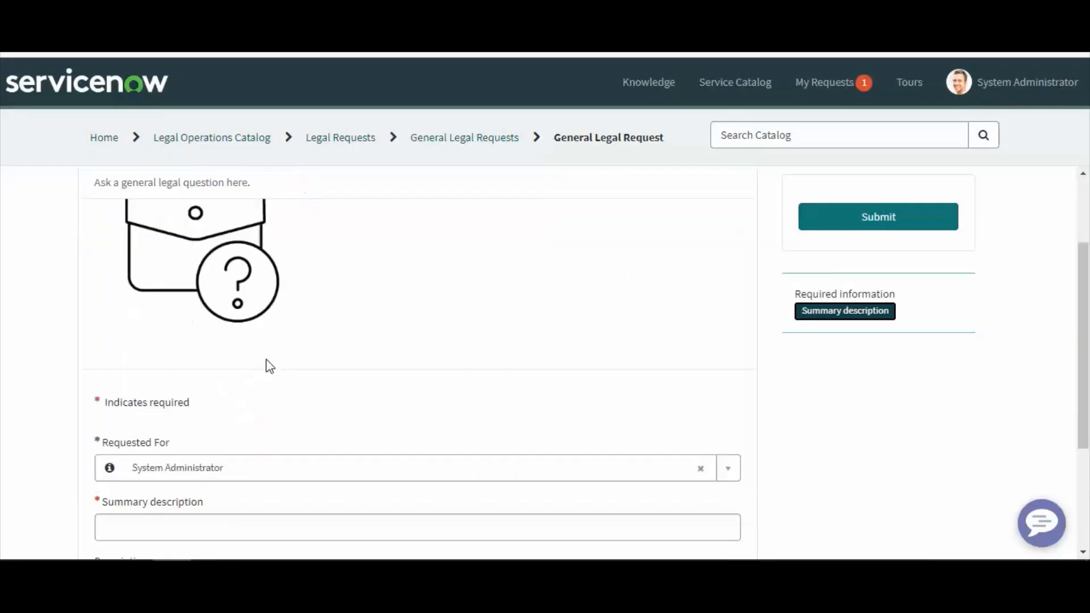
click(178, 353)
click(176, 355)
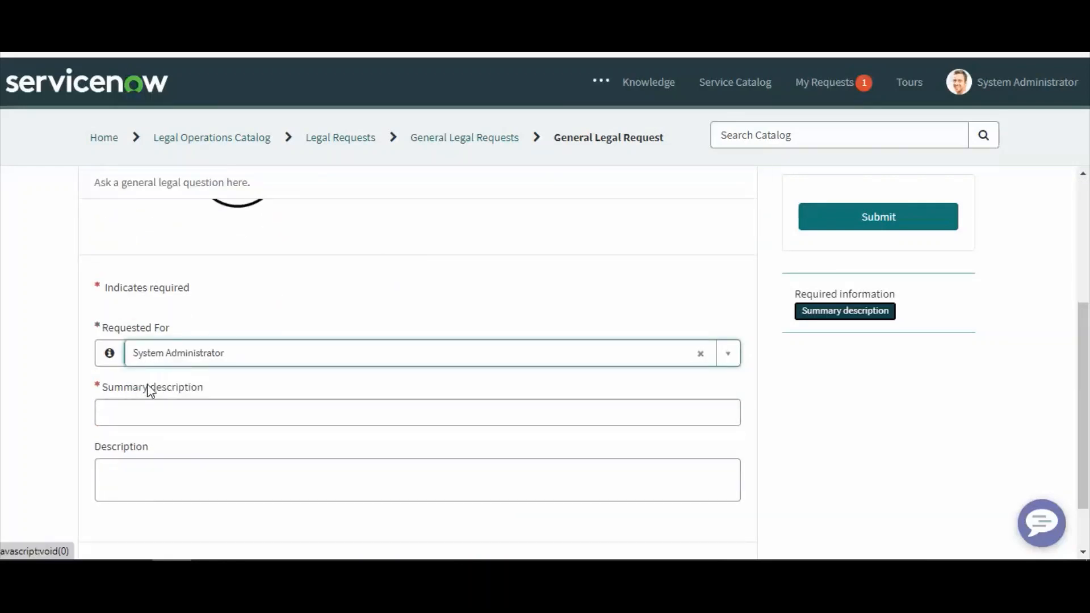
click(192, 355)
text(abel)
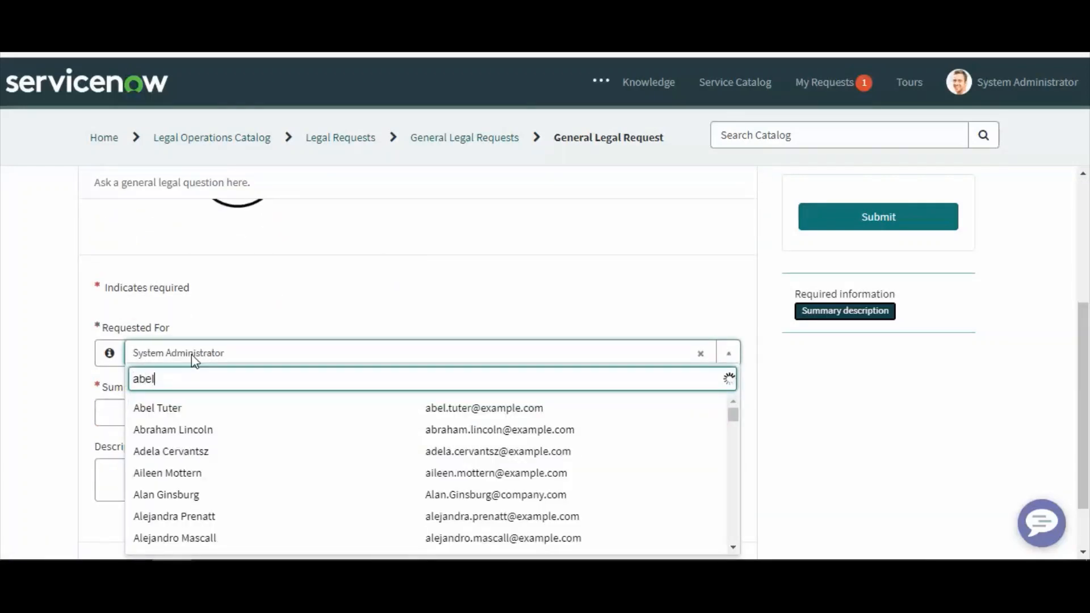
click(172, 417)
click(161, 414)
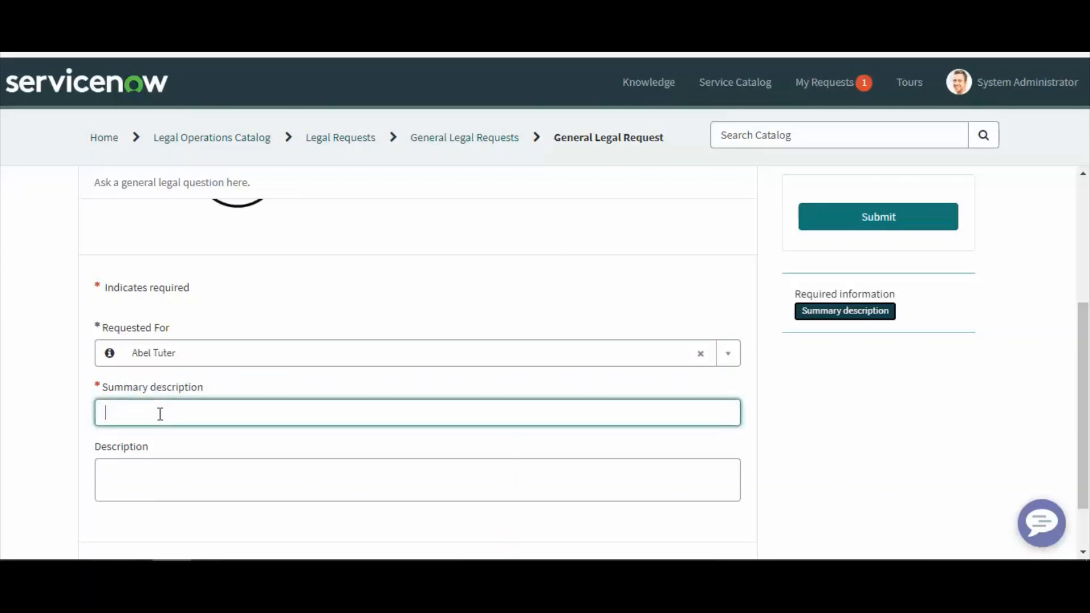
Enter a summary description reading 'This is the Lecture 2 Demonstration by' followed by the presenter's name
text(This is th)
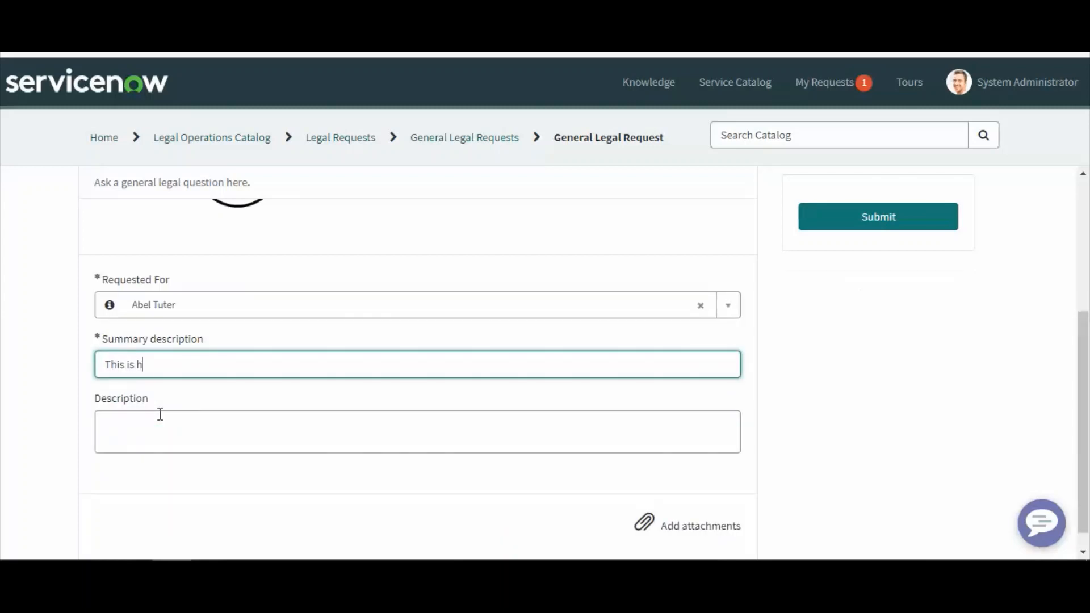
text(e ectureLecture)
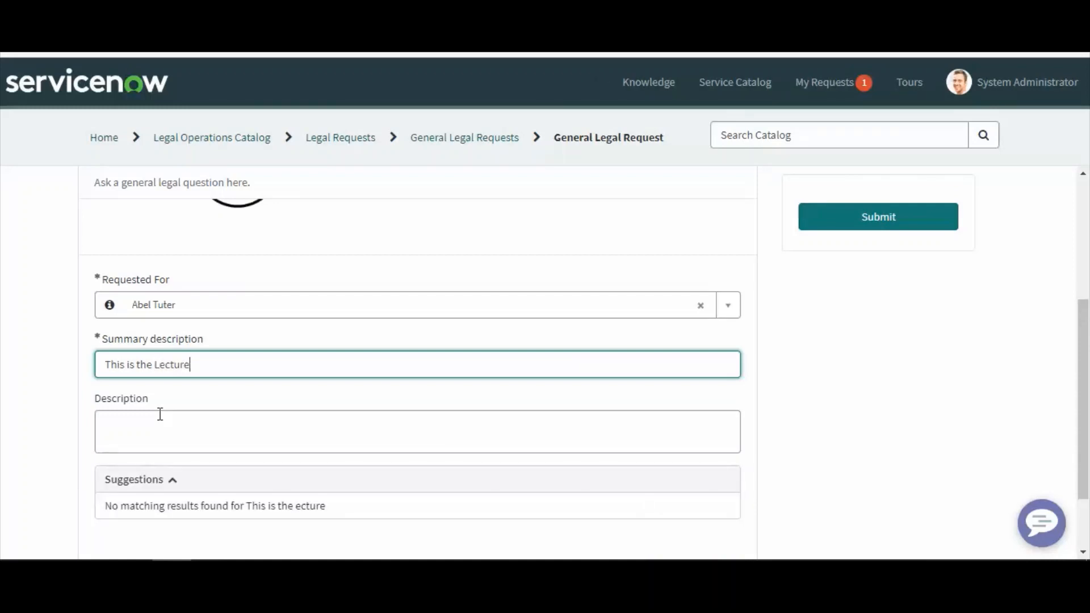
text( 2 Demonstration by Saket Misra)
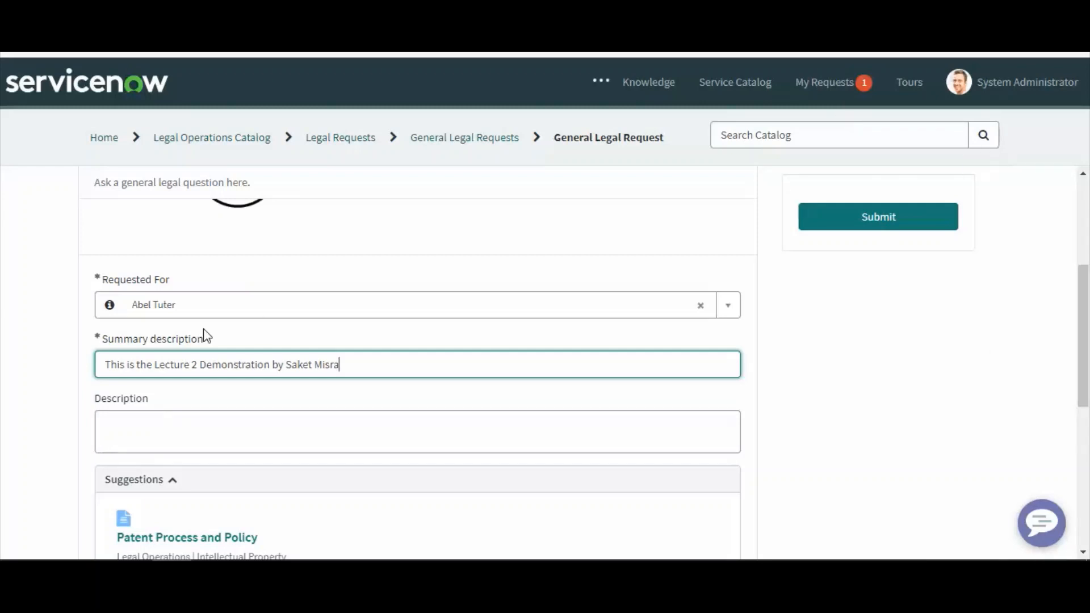
Copy the summary description text into the Description field
triple_click(179, 362)
key(ctrl+c)
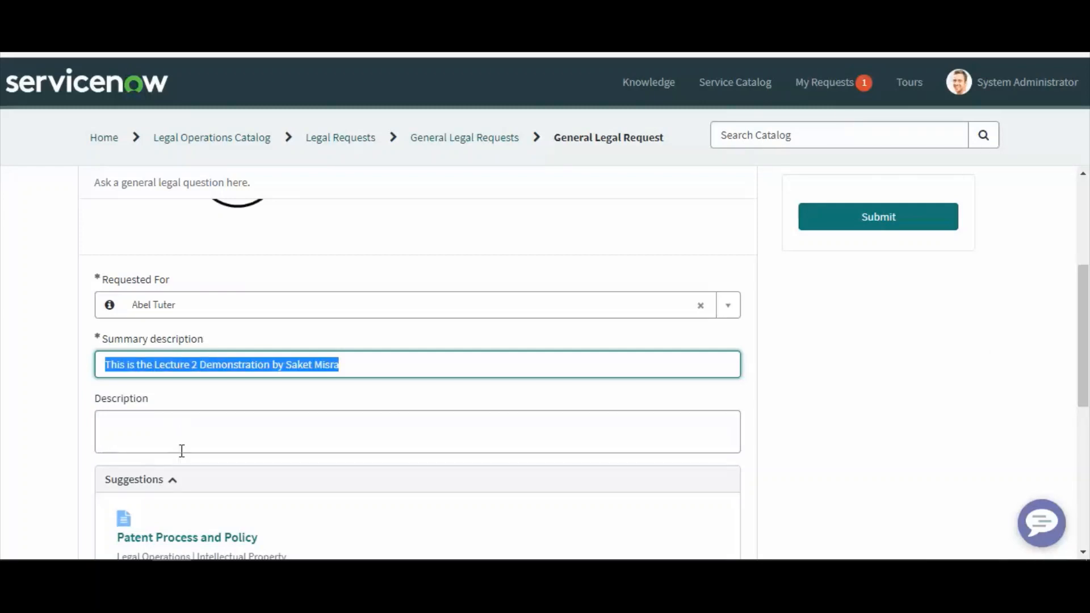
click(168, 430)
key(ctrl+v)
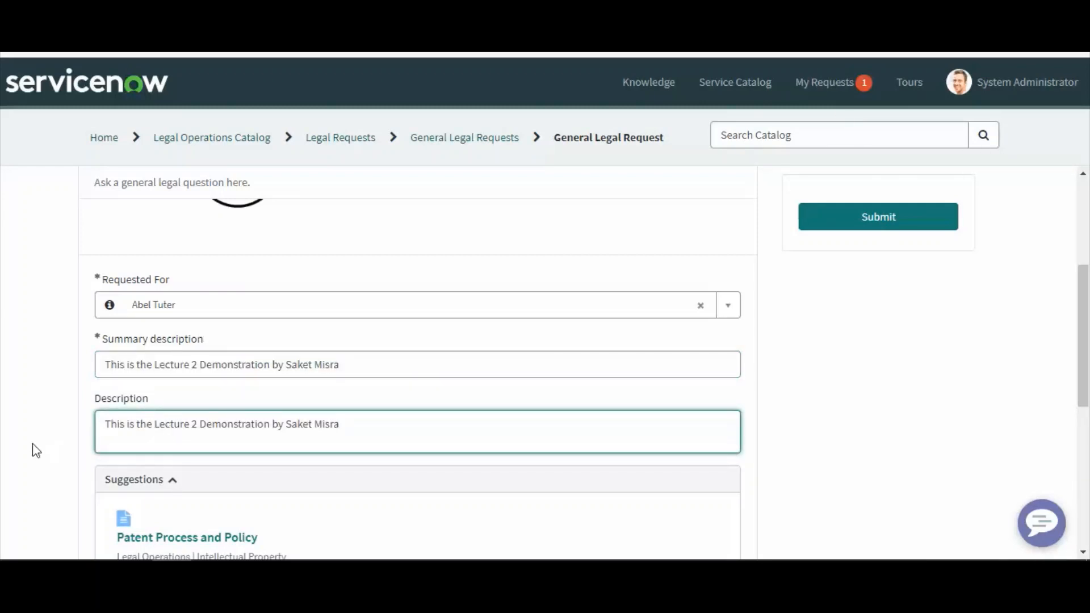
Collapse the suggestions panel and submit the General Legal Request
scroll(33, 446, down, 3)
click(172, 311)
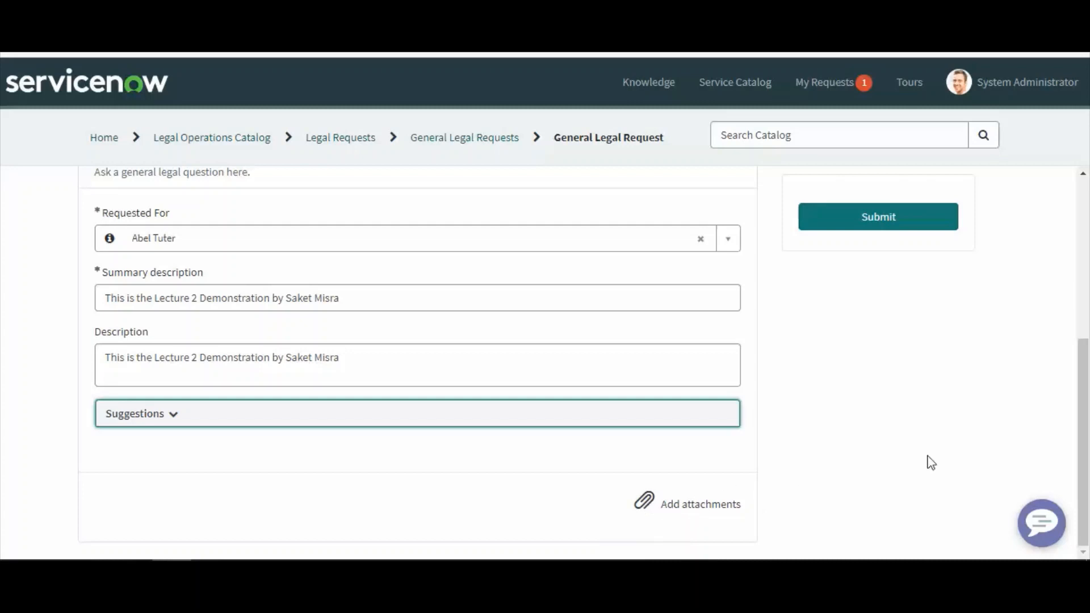
scroll(923, 432, up, 5)
click(871, 223)
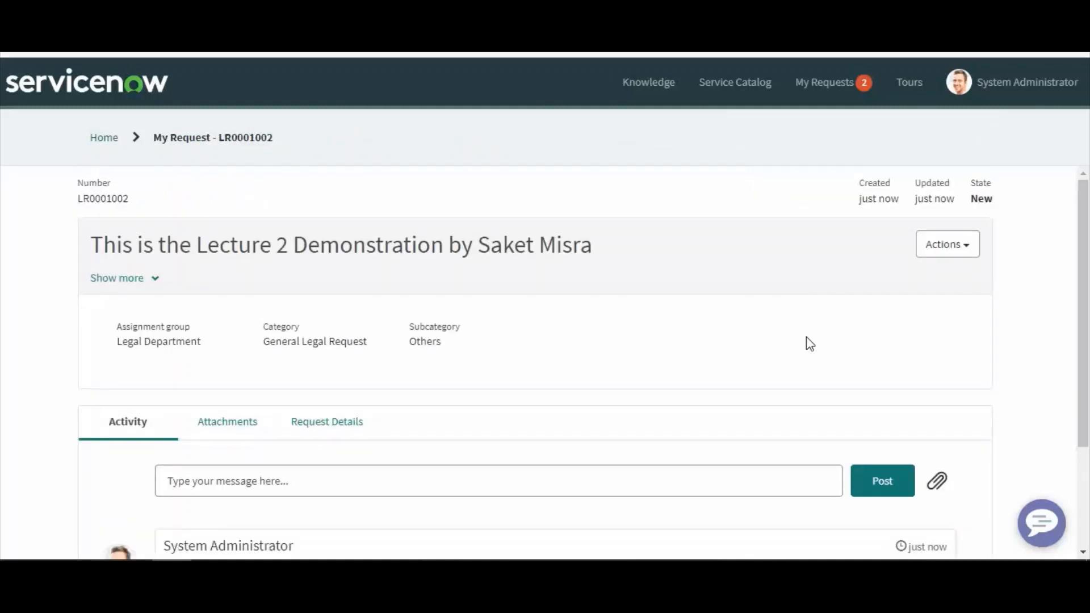
Copy the new request's number from its activity entry
scroll(811, 344, down, 2)
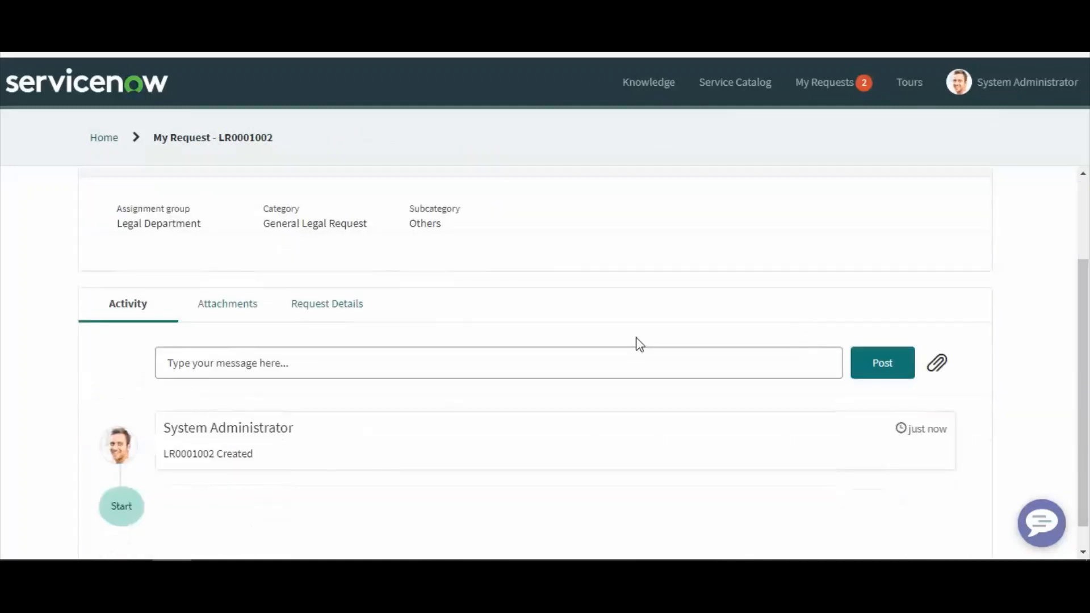
double_click(190, 454)
right_click(180, 454)
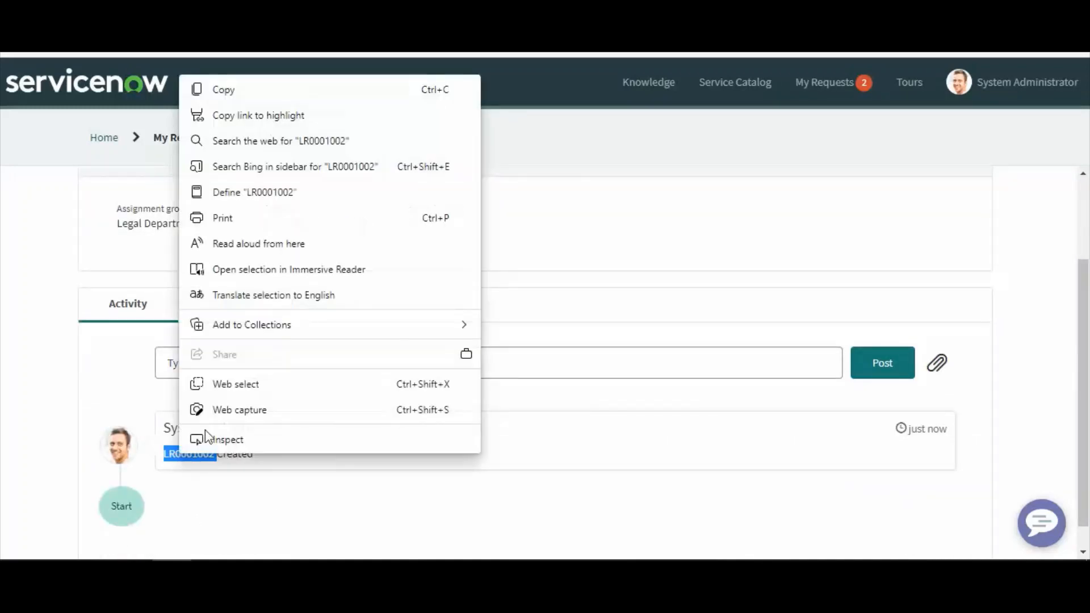
click(225, 90)
Switch to the platform window and open the submitted request record from the Legal Requests list
click(209, 490)
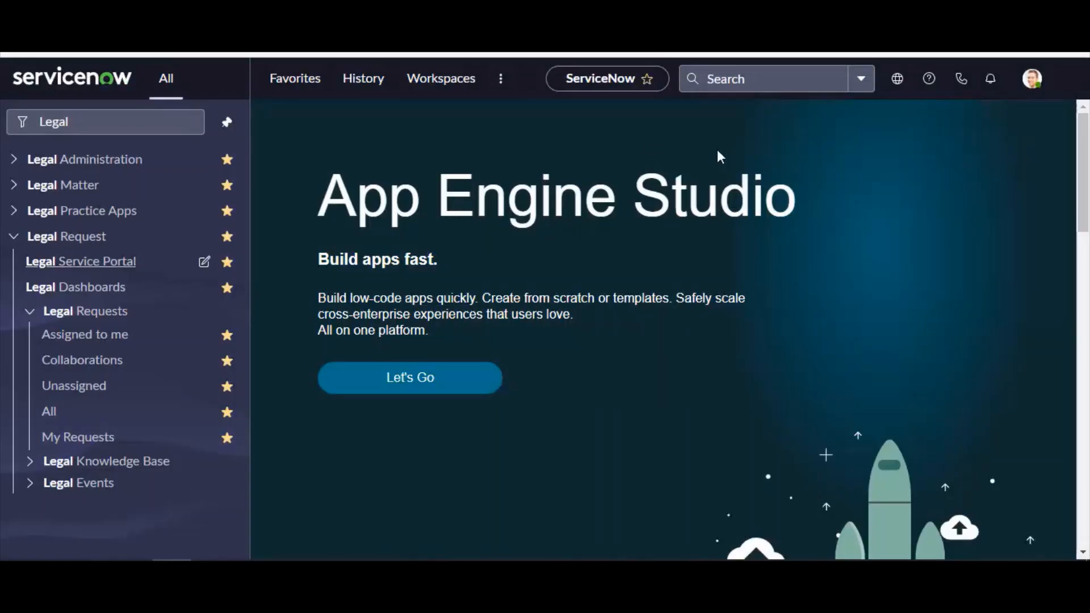
click(723, 84)
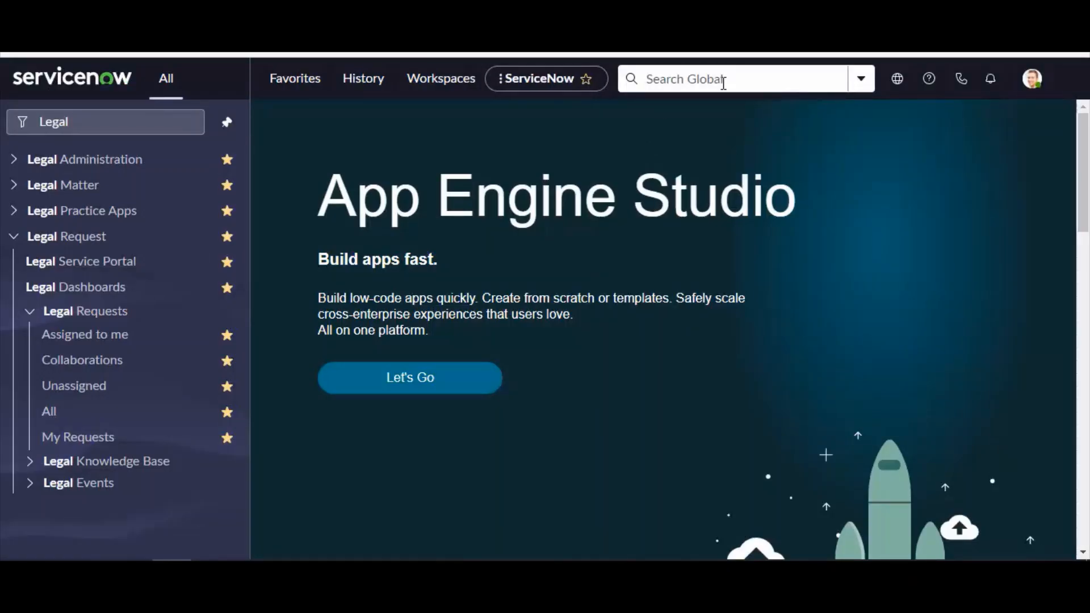
key(ctrl+v)
click(698, 154)
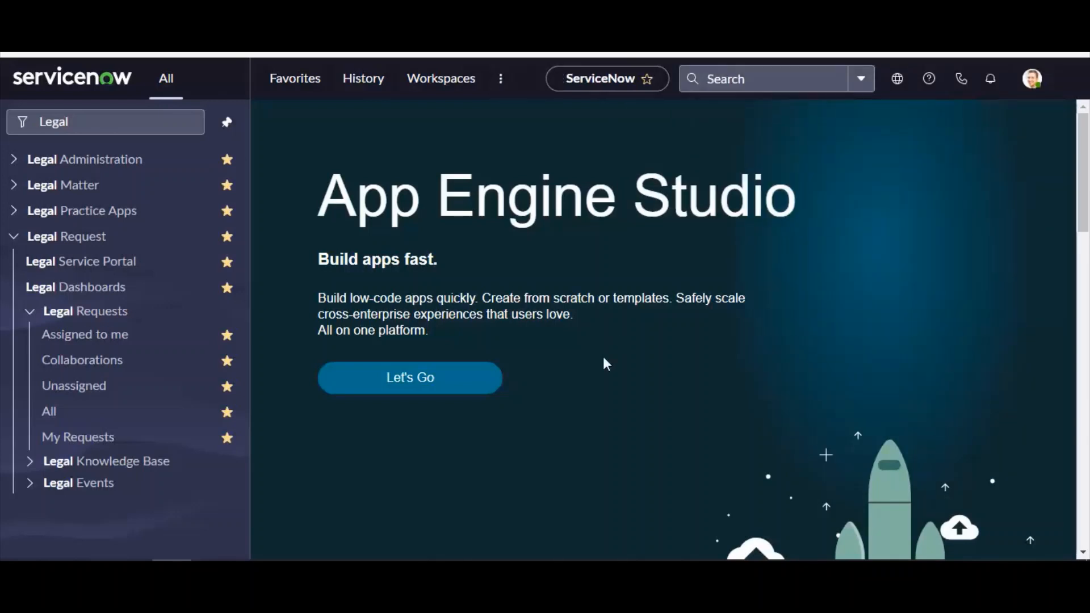
click(63, 419)
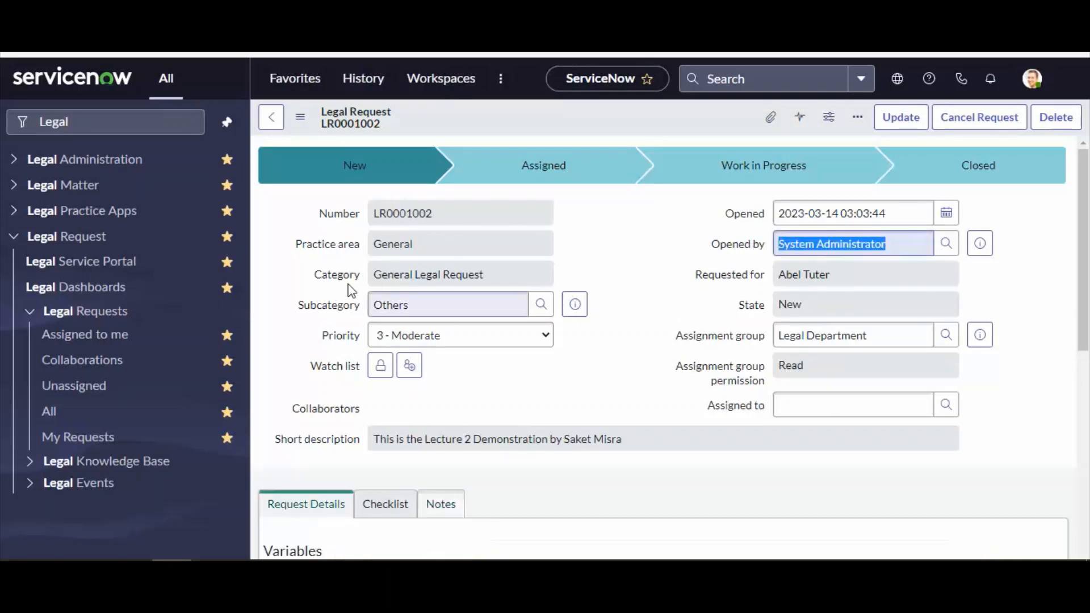
Examine the request record's fields, request variables and related legal matters
triple_click(379, 275)
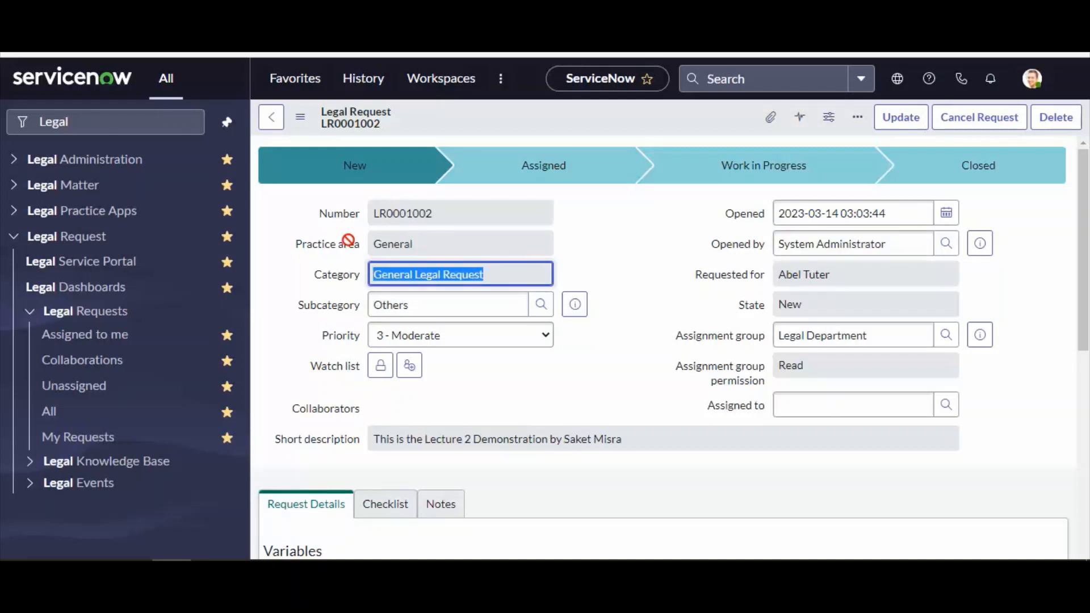
click(340, 213)
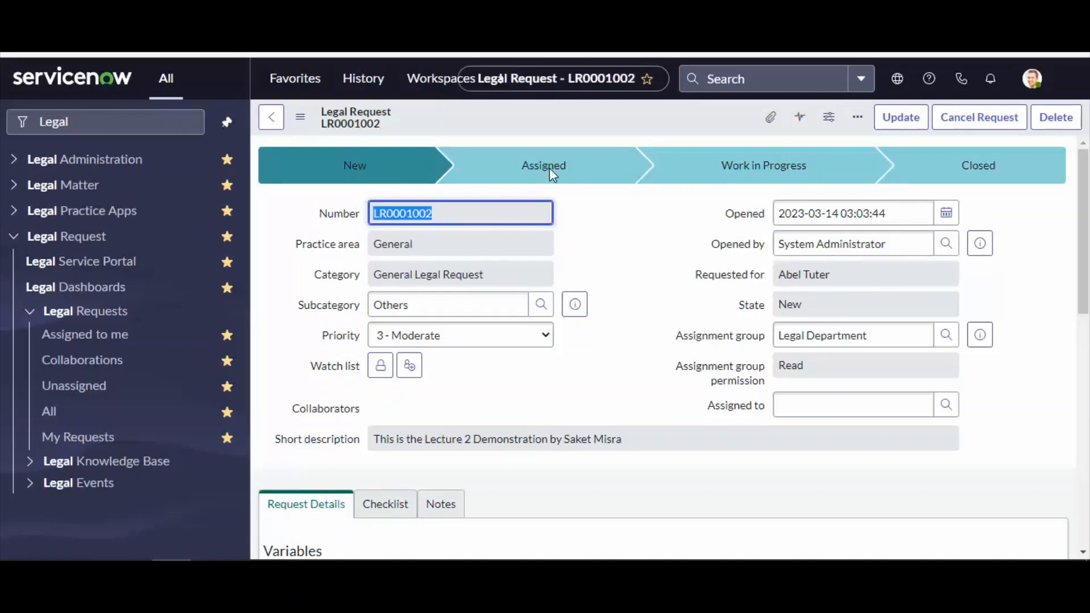
scroll(536, 323, down, 1)
scroll(536, 323, down, 2)
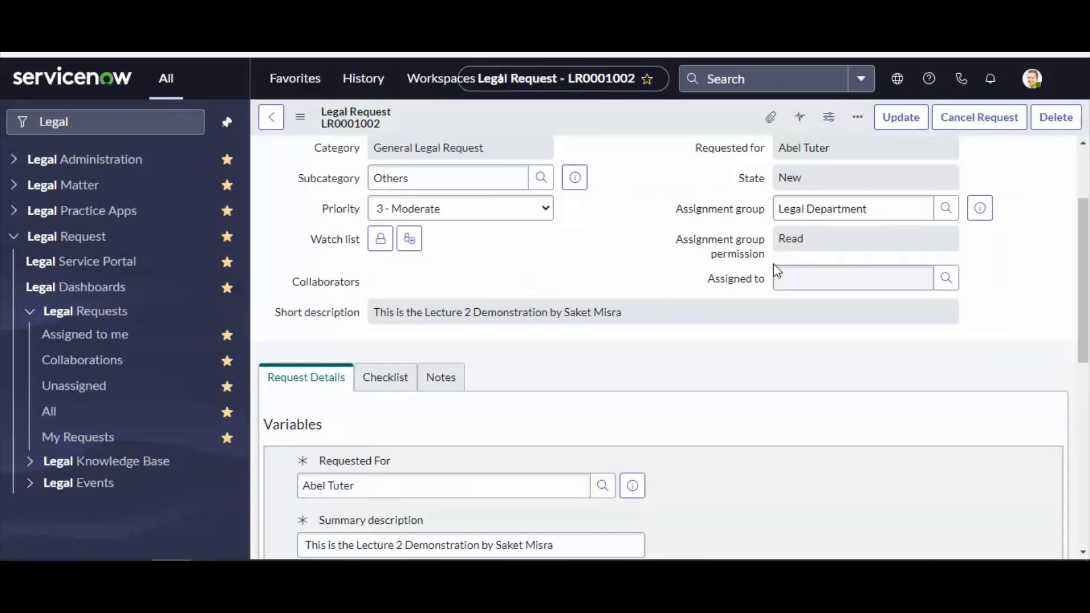
drag(673, 245, 764, 261)
scroll(649, 317, down, 3)
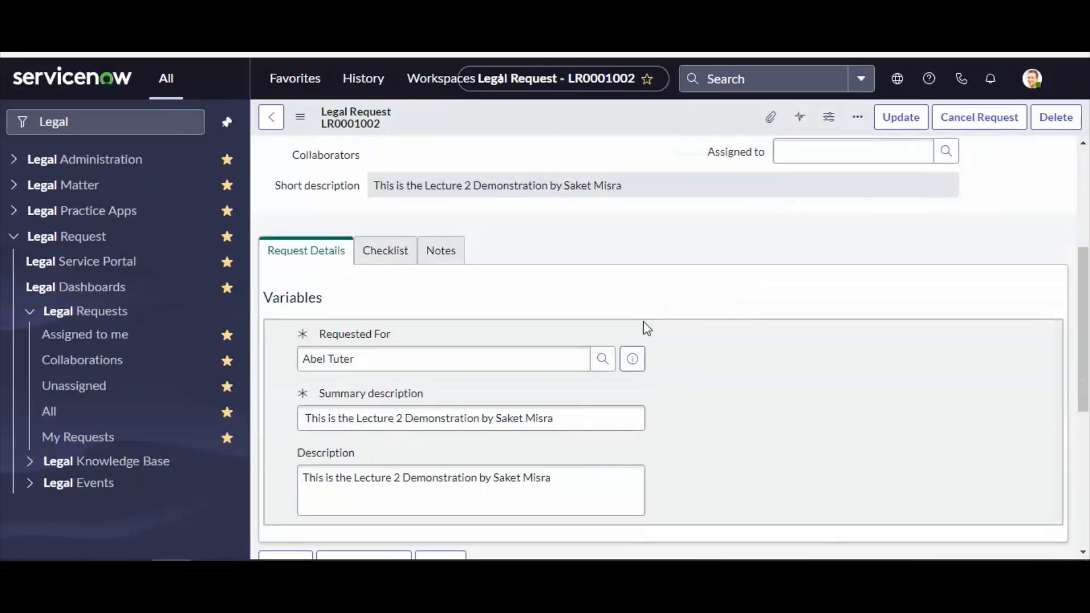
triple_click(306, 354)
scroll(747, 457, down, 3)
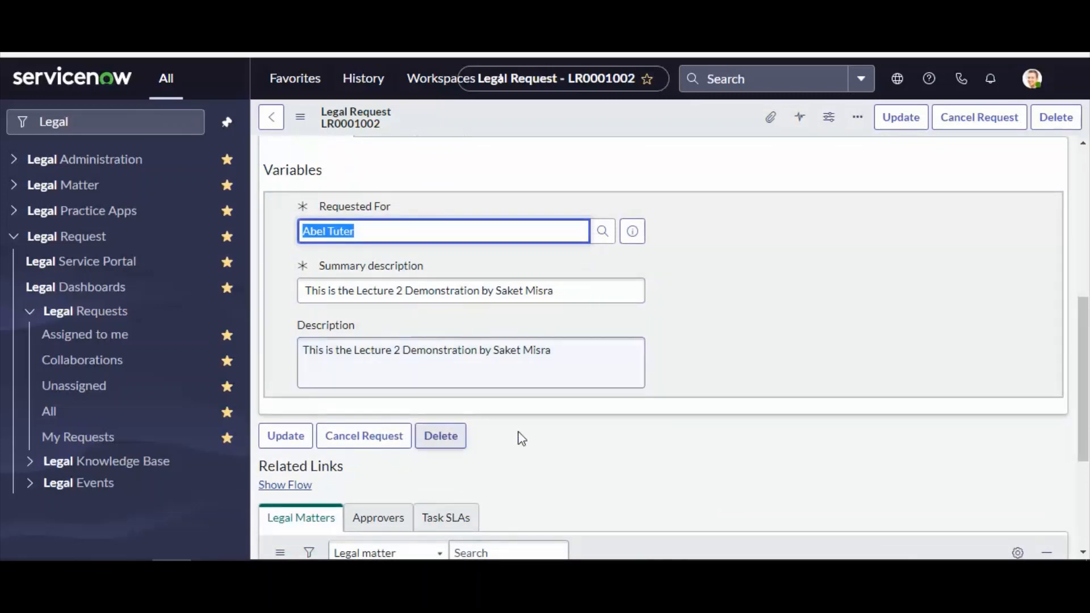
scroll(534, 449, down, 5)
scroll(625, 346, up, 10)
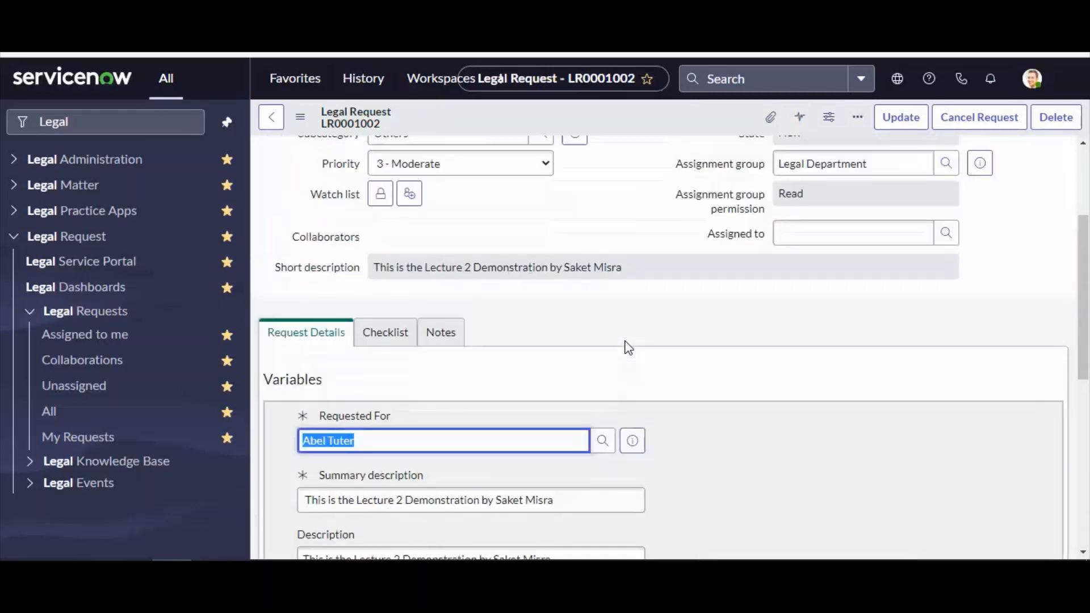
scroll(626, 346, up, 3)
scroll(619, 341, down, 7)
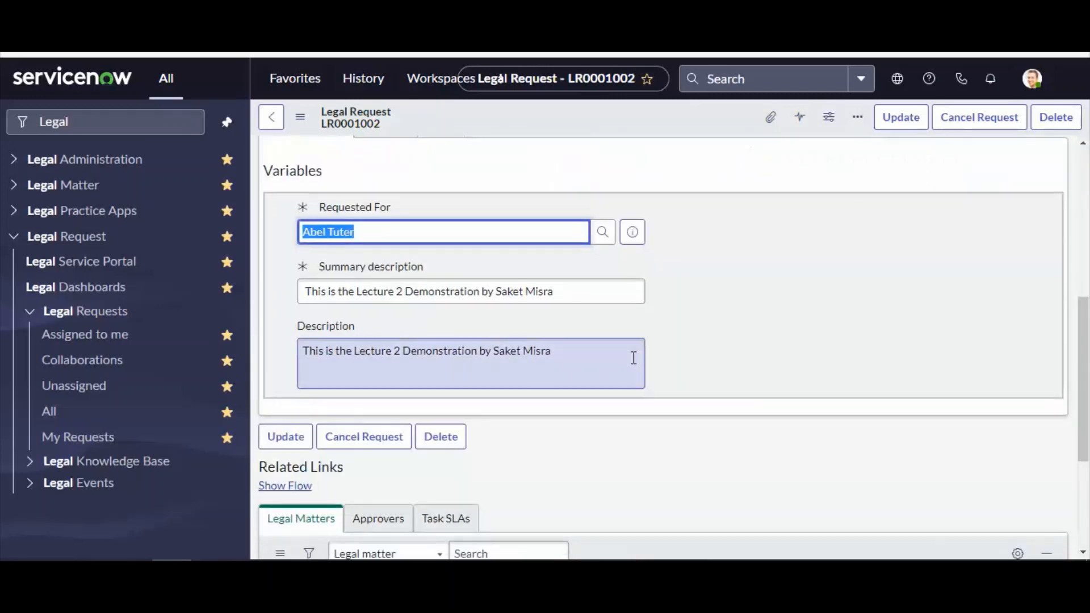
scroll(683, 455, down, 4)
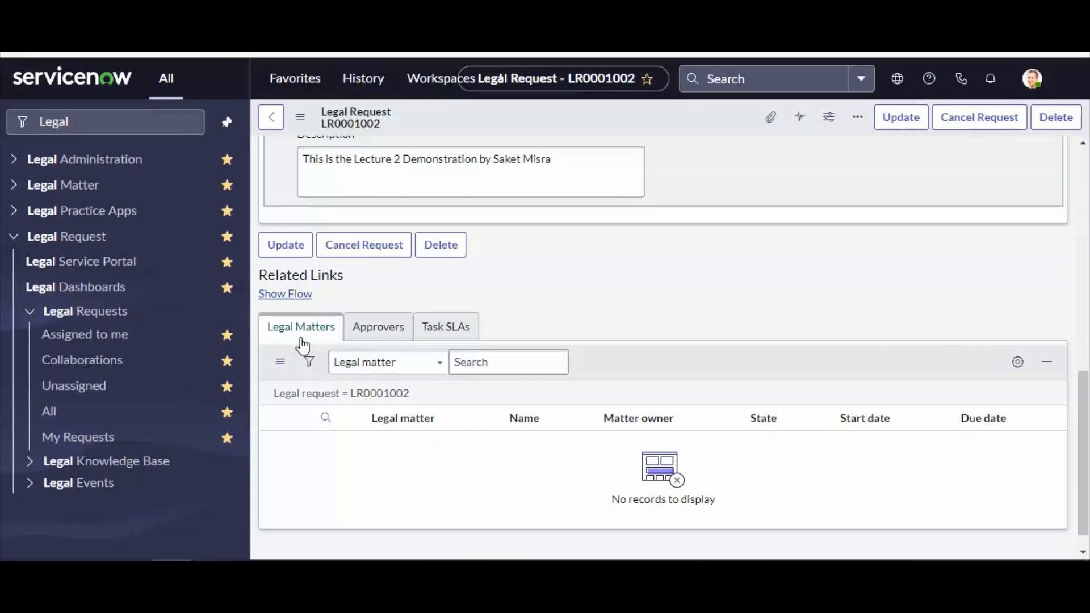
scroll(304, 348, up, 10)
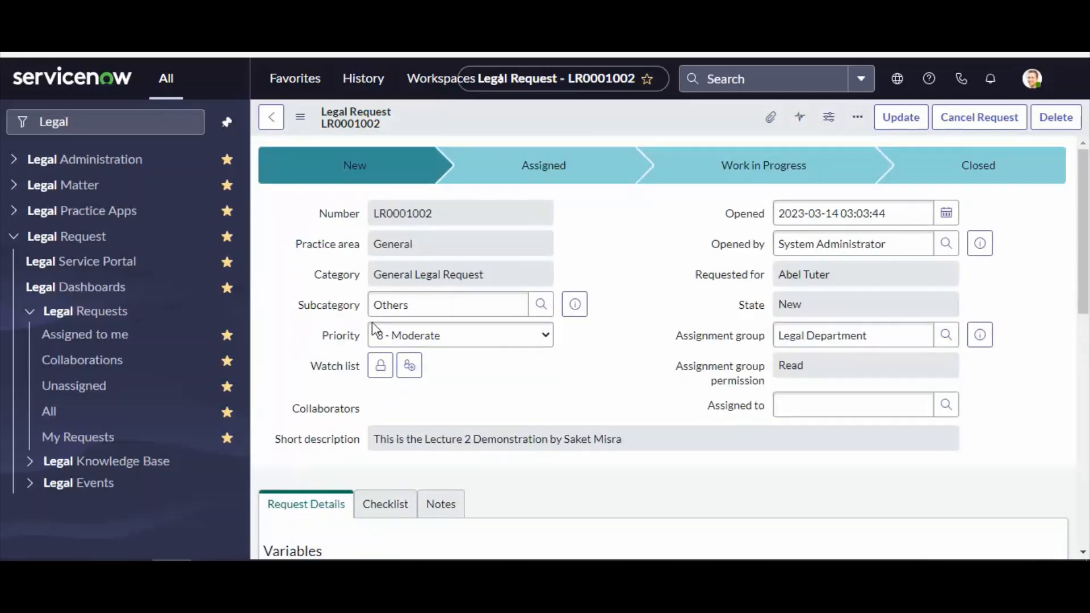
Assign the request to the first user in the Assigned to lookup list and save the record
drag(495, 280, 343, 263)
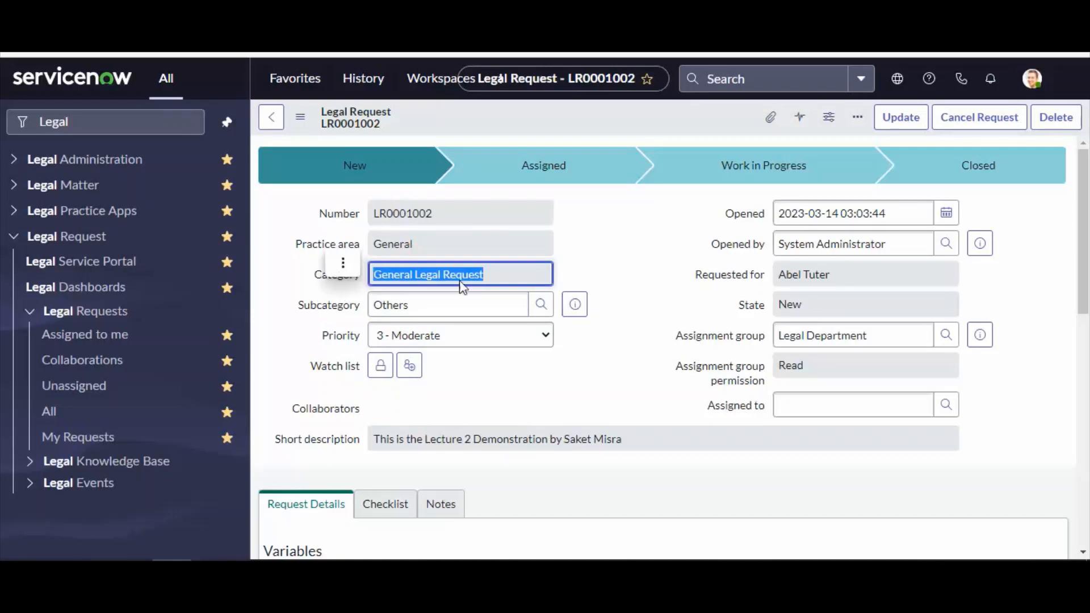
click(604, 267)
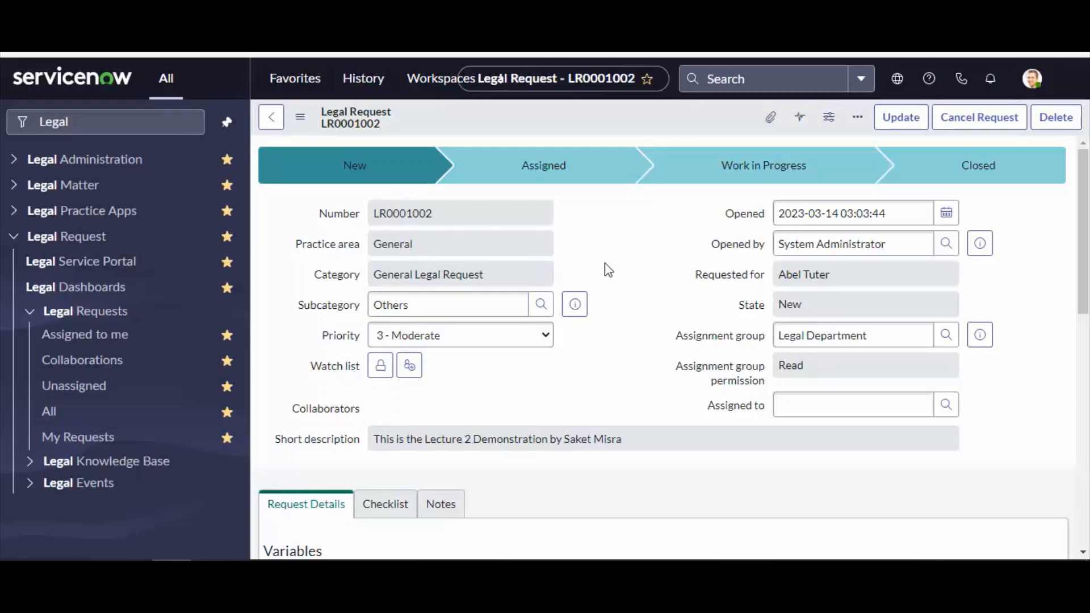
click(732, 339)
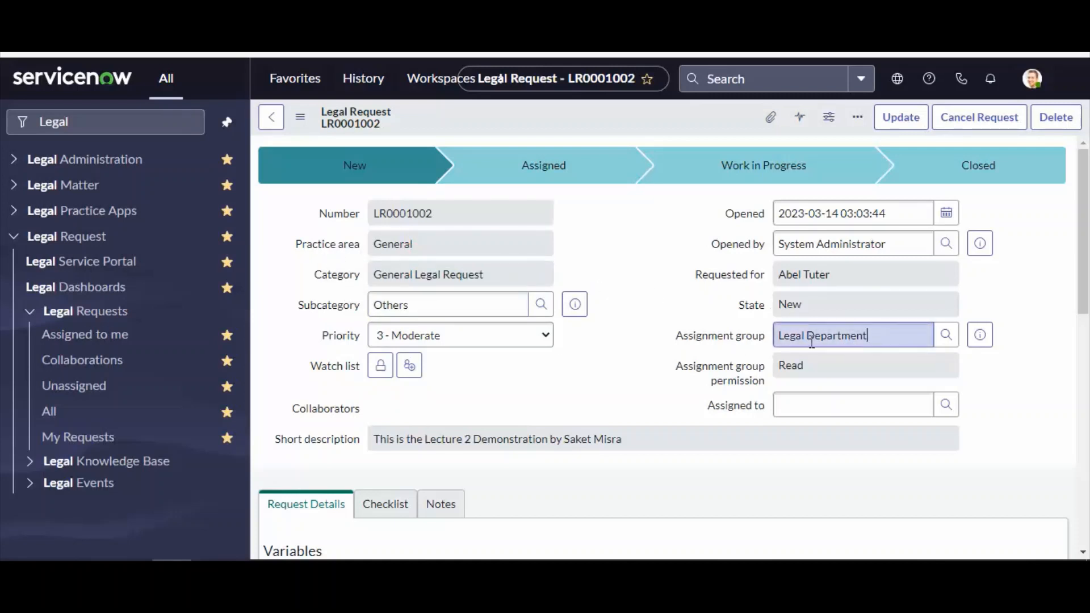
click(947, 405)
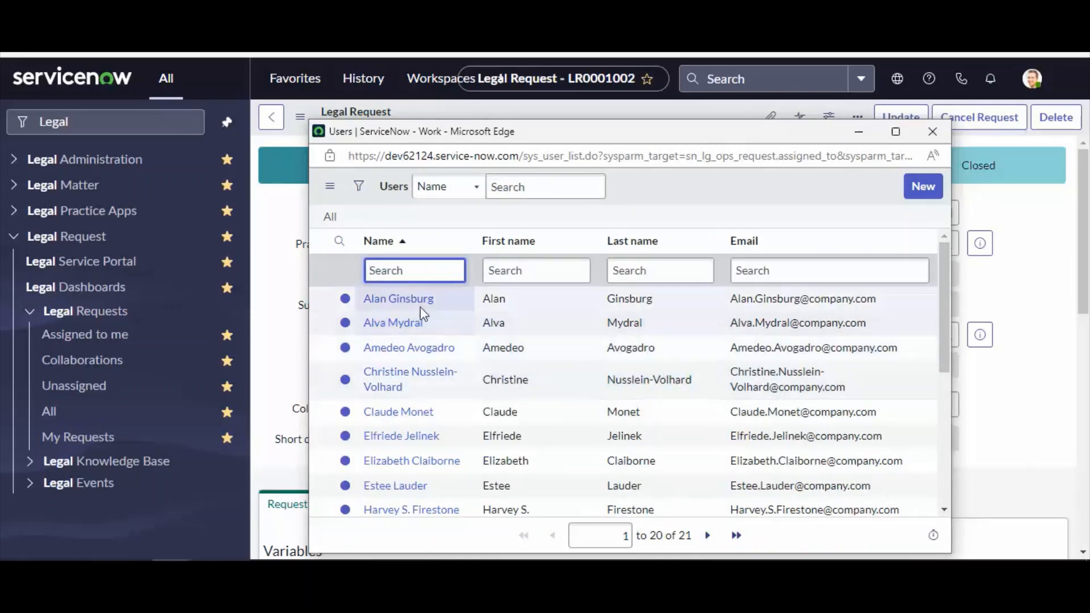
click(400, 295)
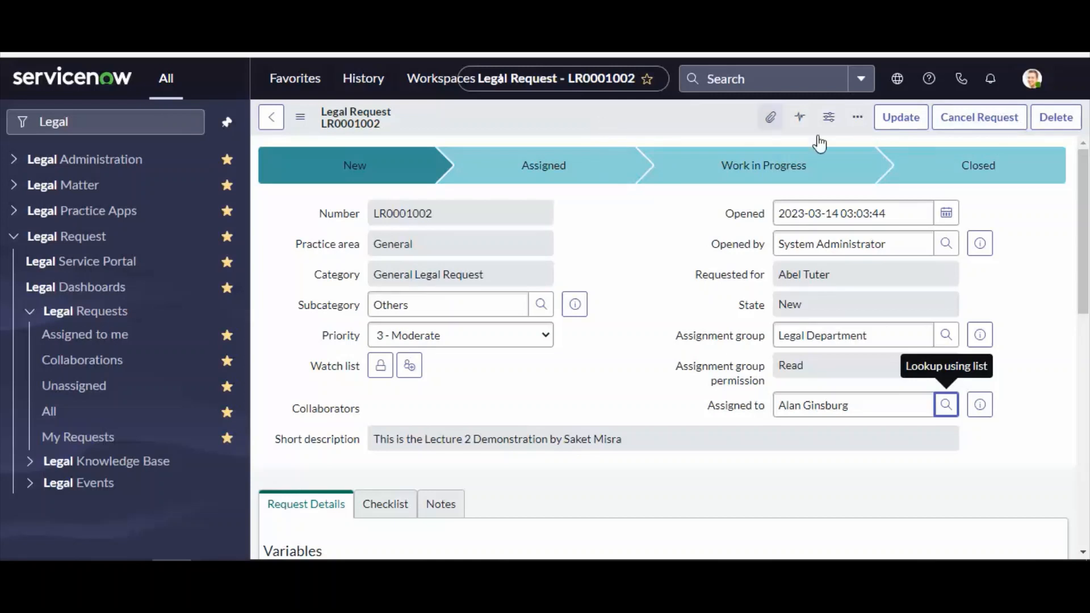
right_click(602, 112)
click(570, 182)
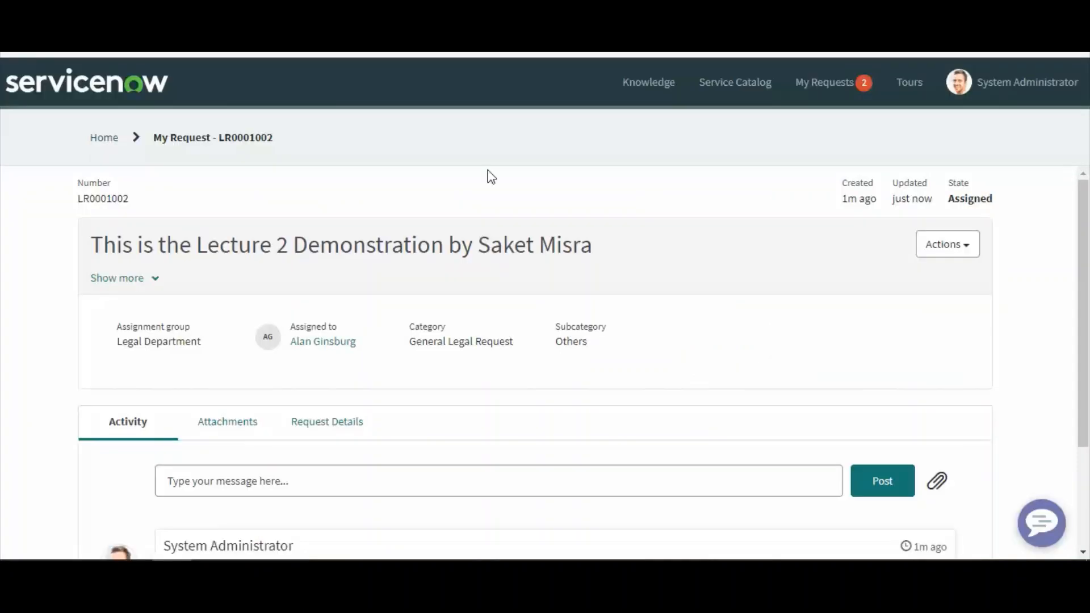
Review the updated request and its activity feed in the portal
scroll(427, 417, down, 2)
scroll(427, 420, down, 1)
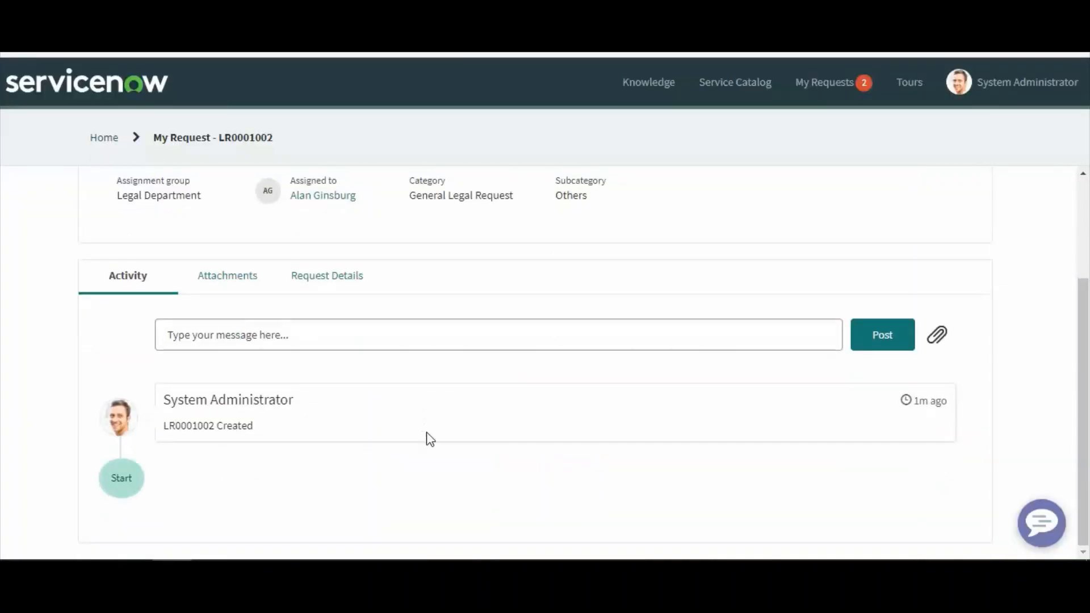
scroll(409, 417, up, 3)
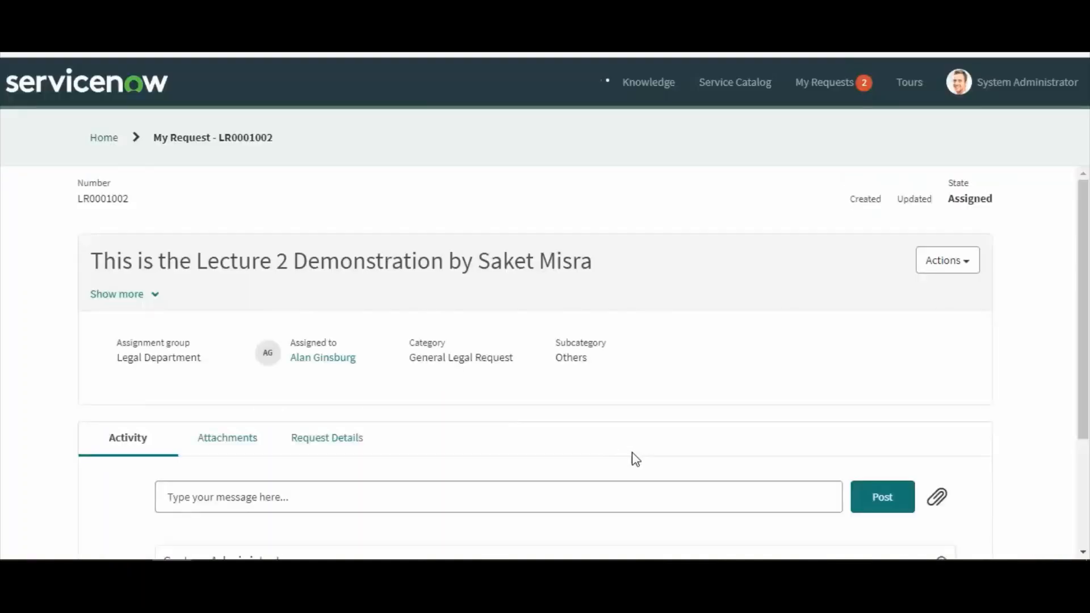
scroll(632, 448, down, 3)
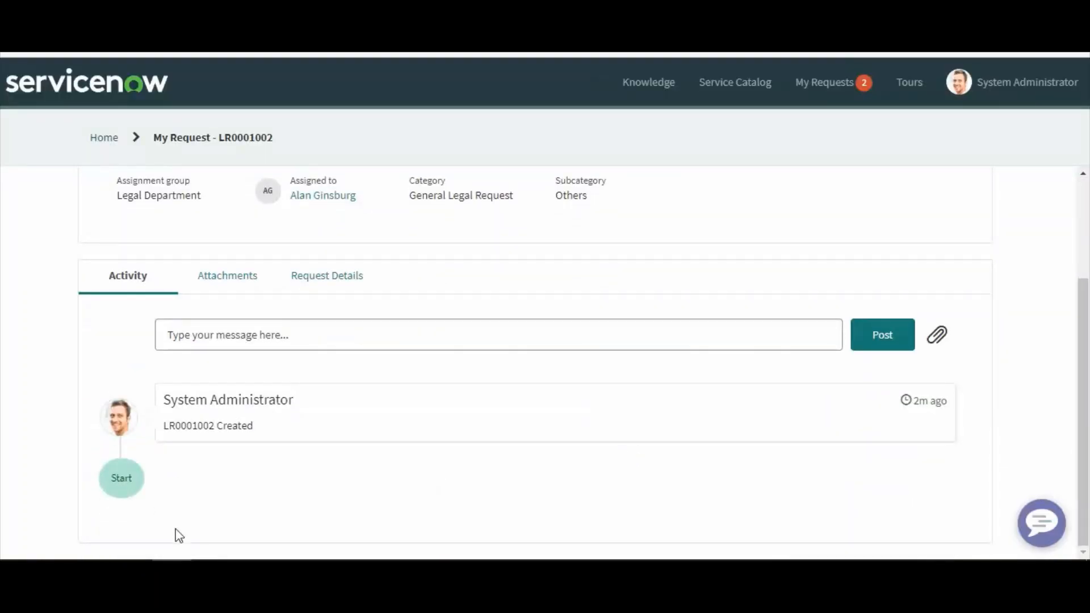
drag(127, 481, 231, 441)
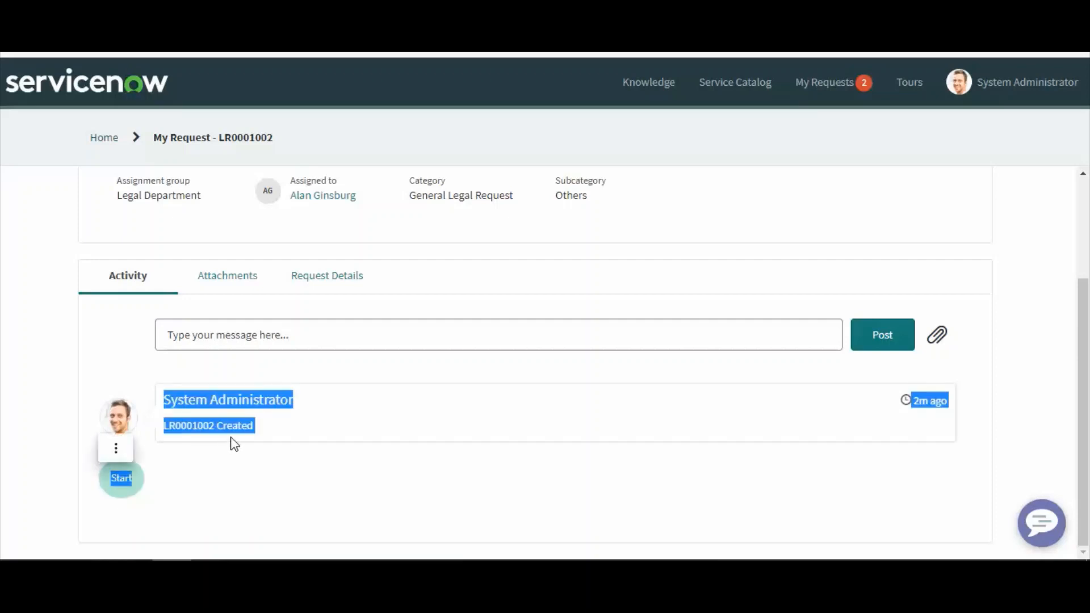
click(258, 437)
Post the comment 'This is Test' to the request's activity
click(258, 340)
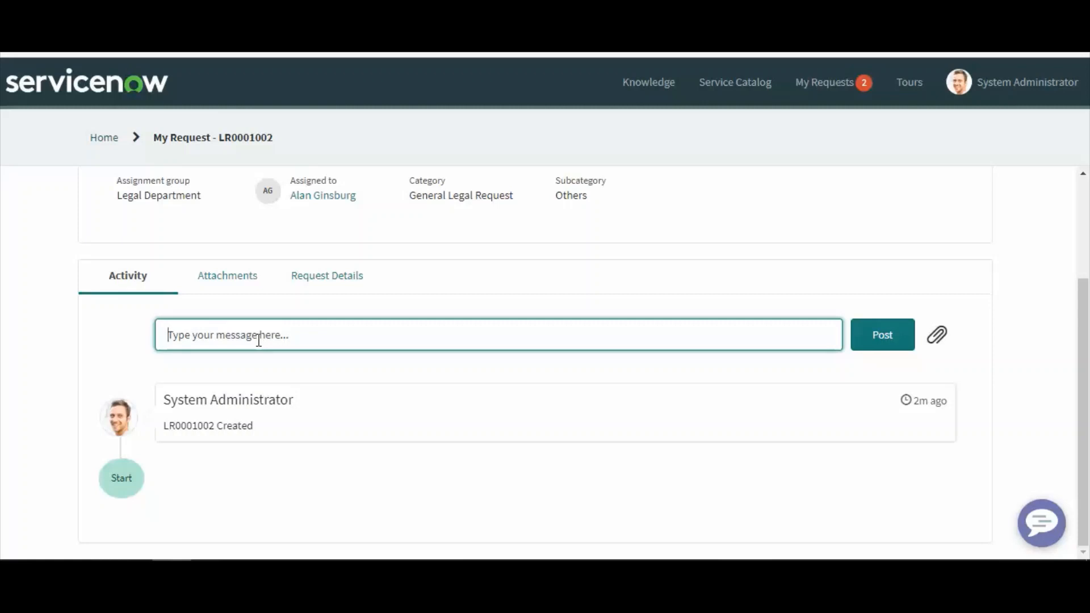
text(This is Test)
click(901, 344)
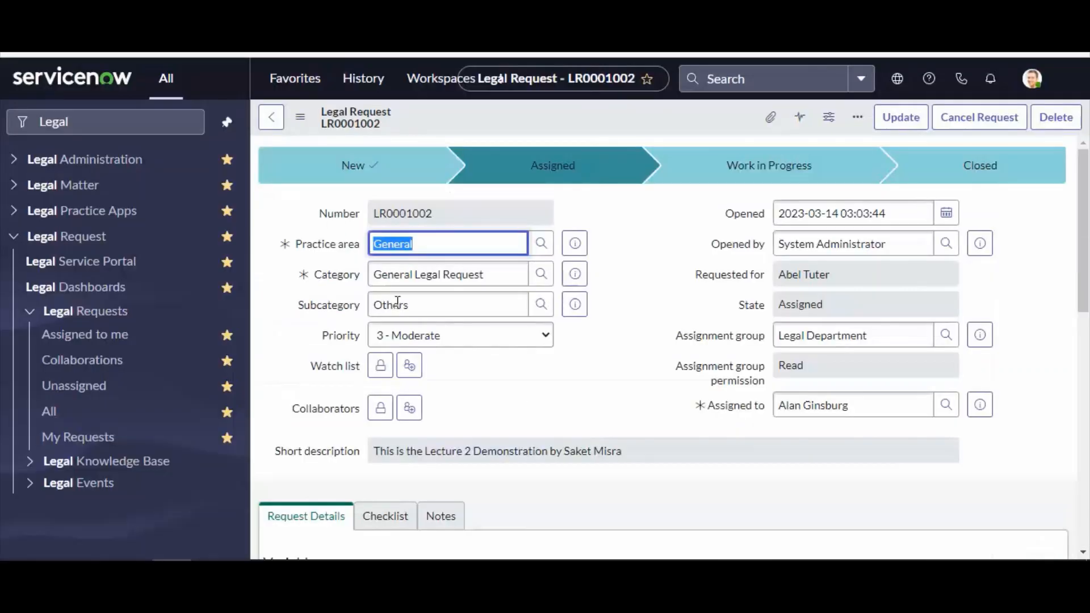
scroll(557, 392, down, 10)
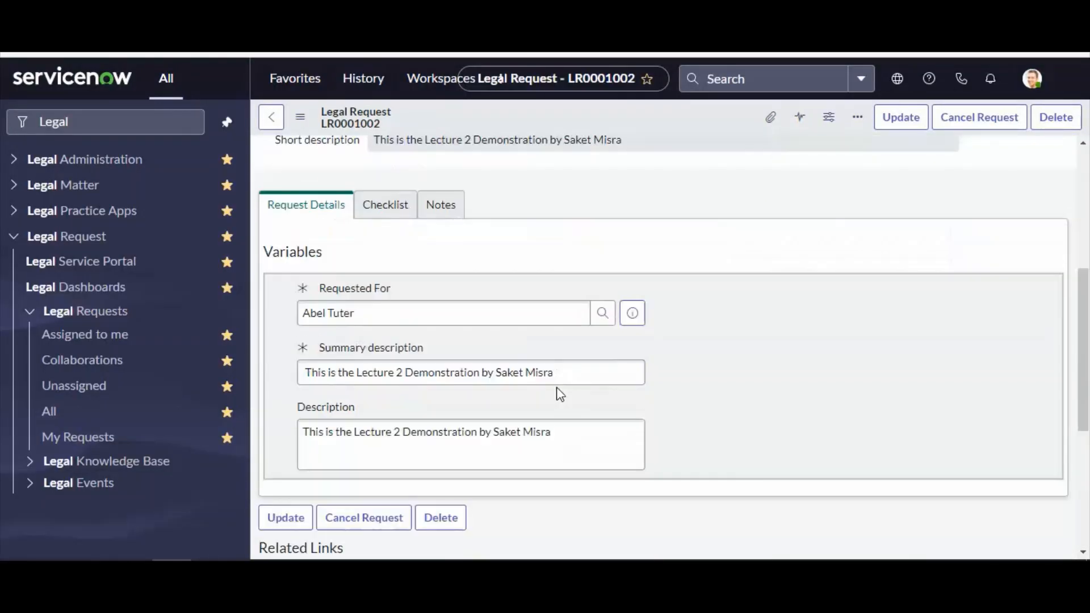
Examine the request record's notes, activity feed, request details and related link tabs
scroll(479, 392, up, 5)
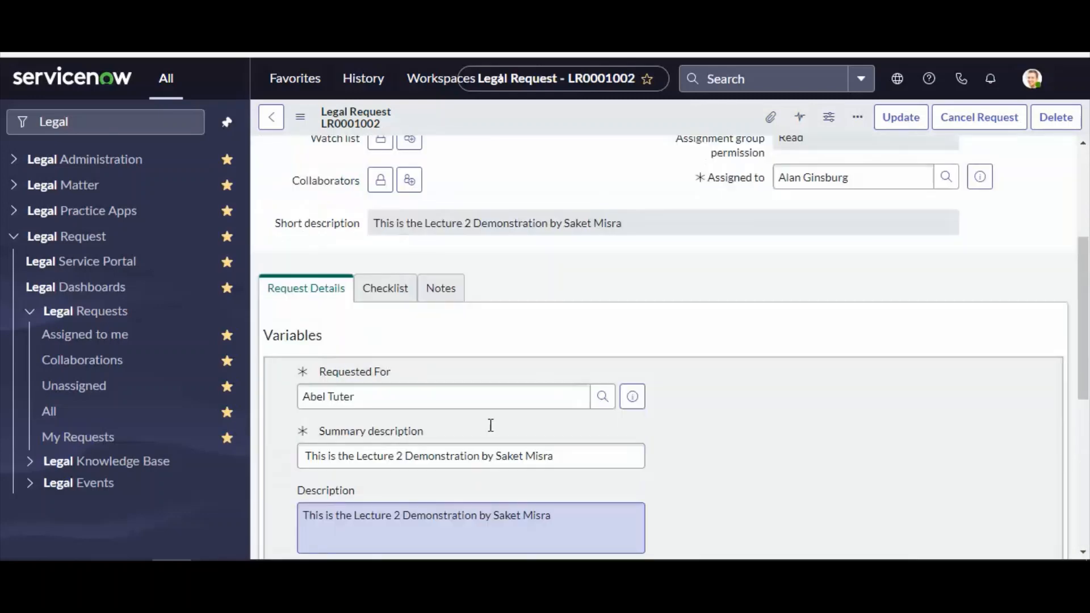
click(385, 291)
click(447, 292)
scroll(524, 419, down, 1)
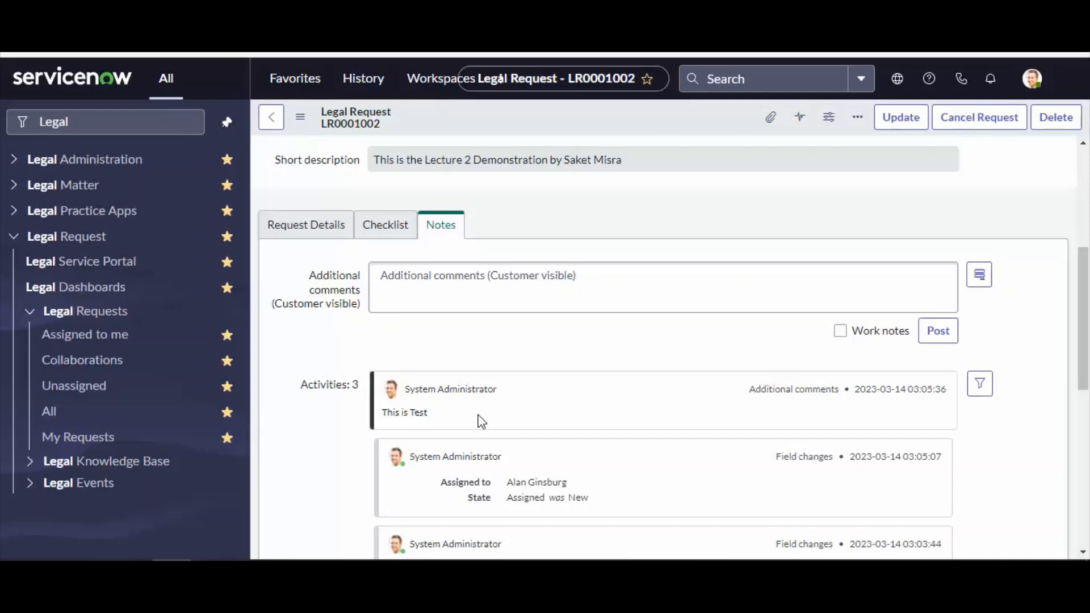
scroll(500, 403, up, 5)
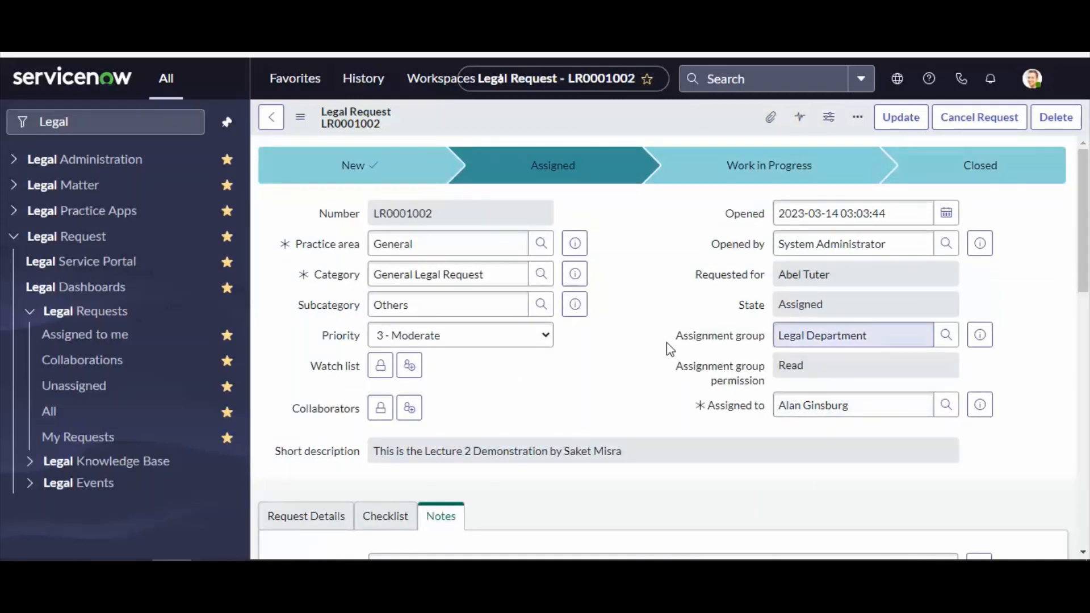
drag(668, 343, 766, 343)
drag(869, 338, 755, 342)
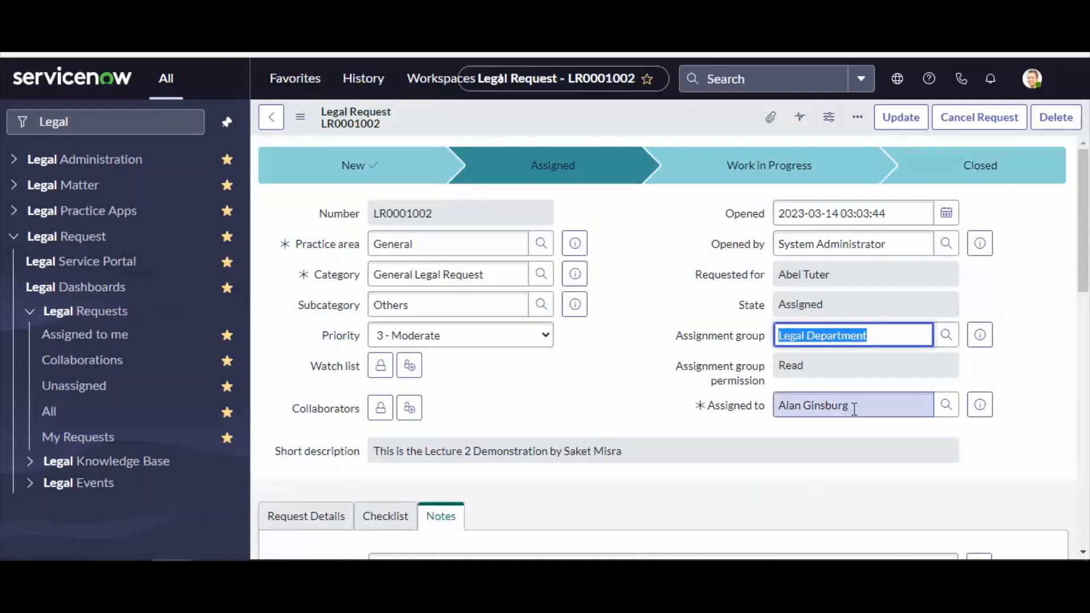
drag(854, 408, 748, 409)
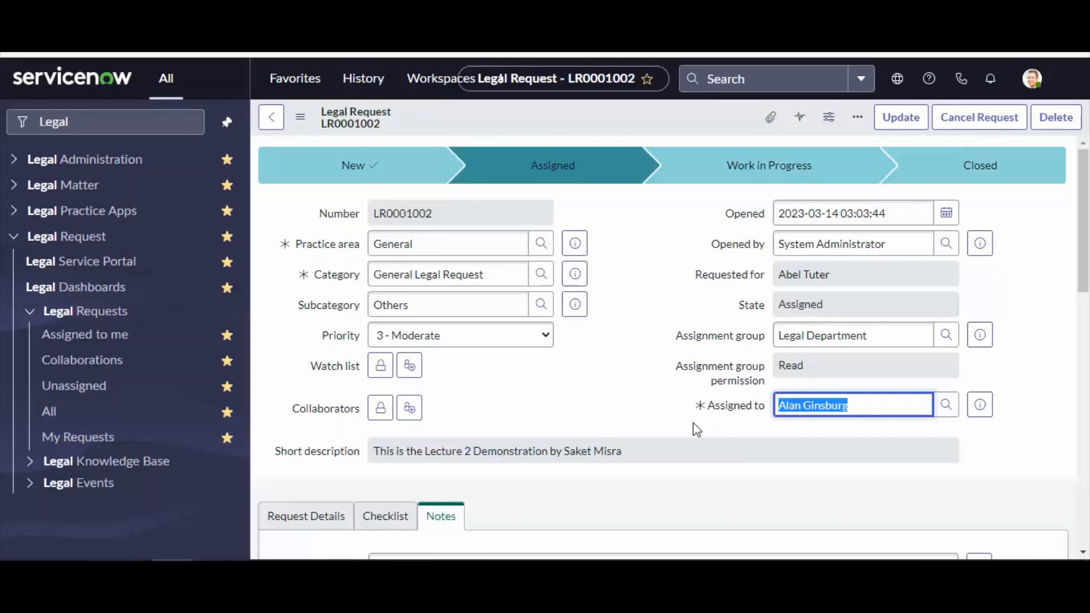
scroll(696, 430, down, 2)
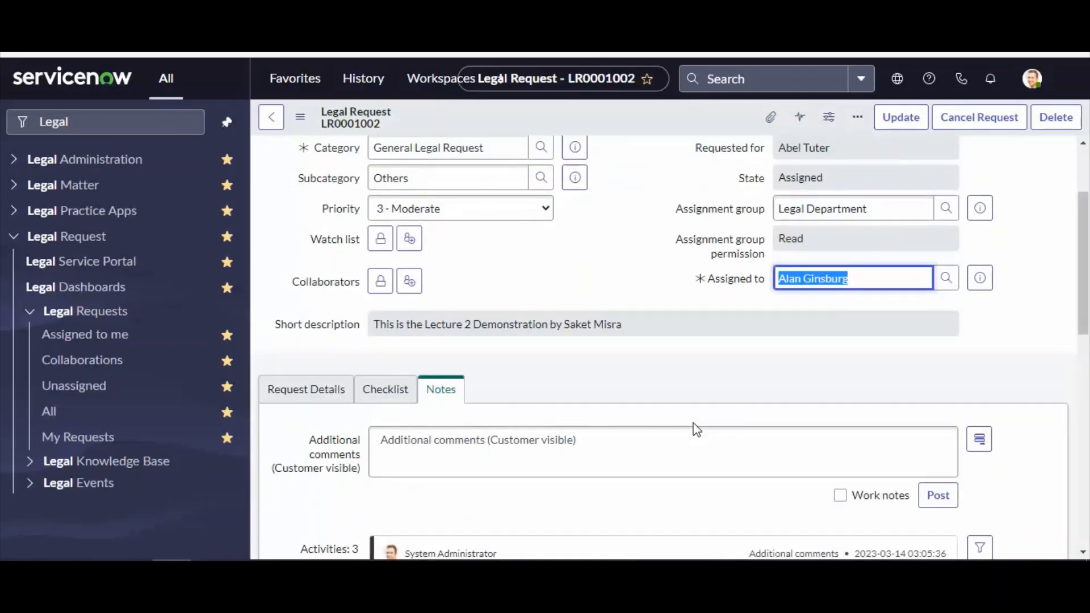
scroll(697, 430, down, 2)
scroll(696, 430, up, 4)
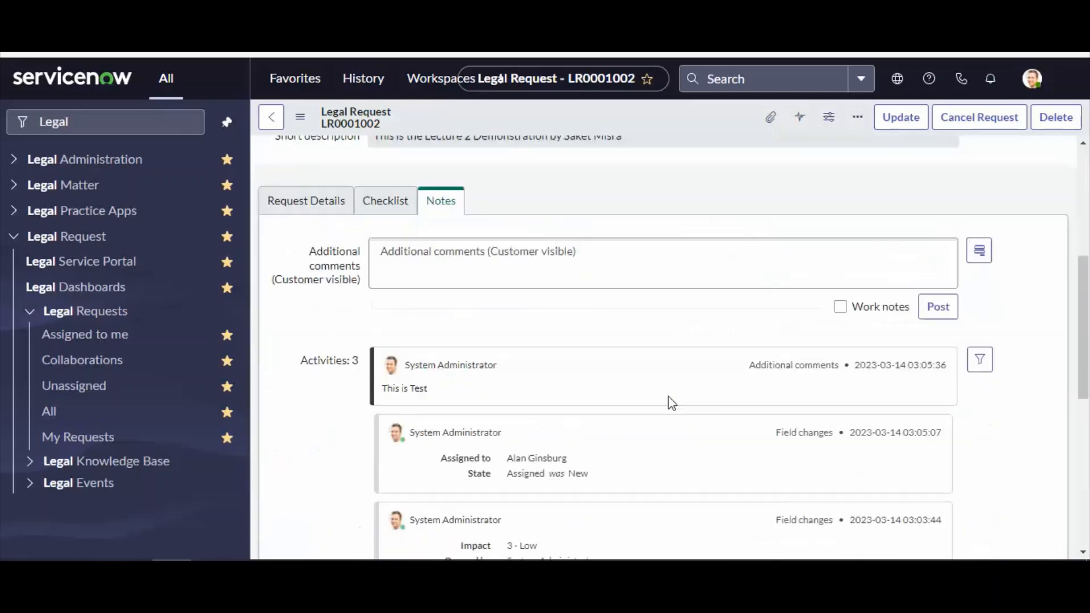
scroll(670, 401, down, 5)
click(317, 212)
scroll(449, 443, down, 4)
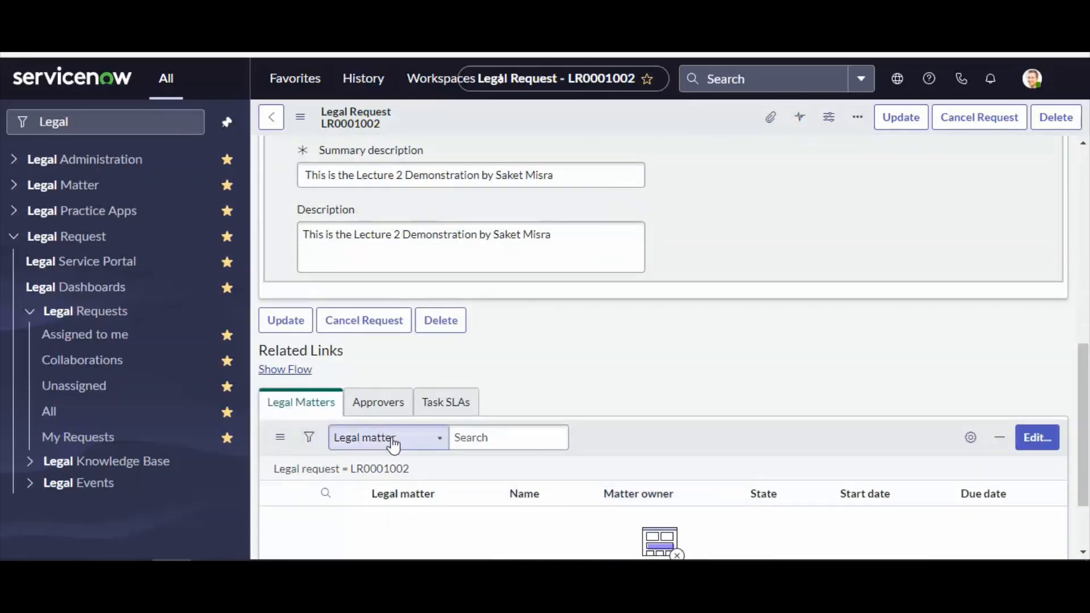
click(380, 404)
scroll(591, 444, up, 10)
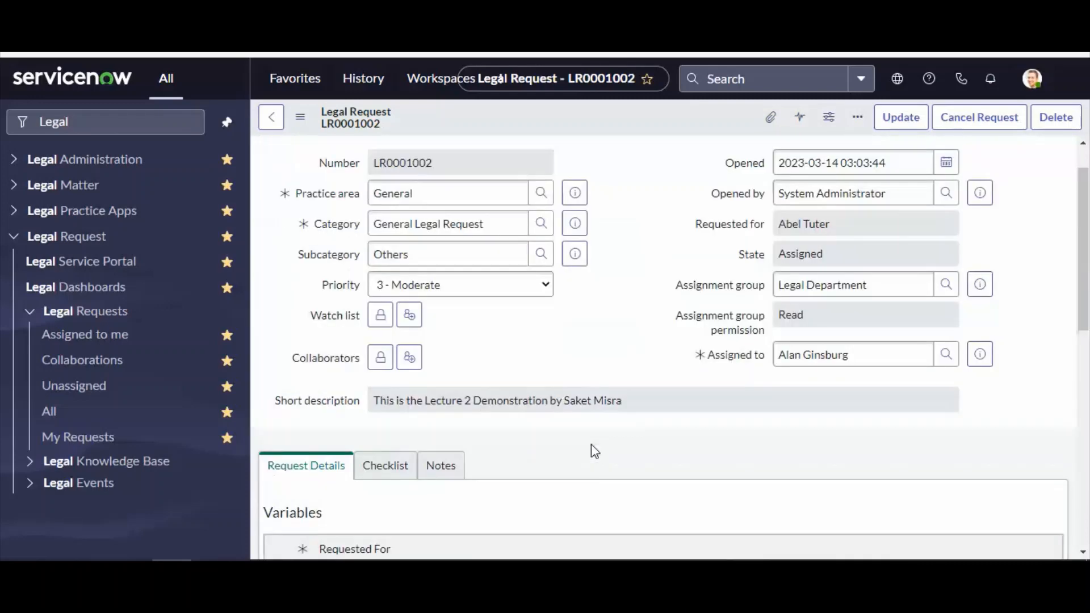
scroll(593, 453, down, 10)
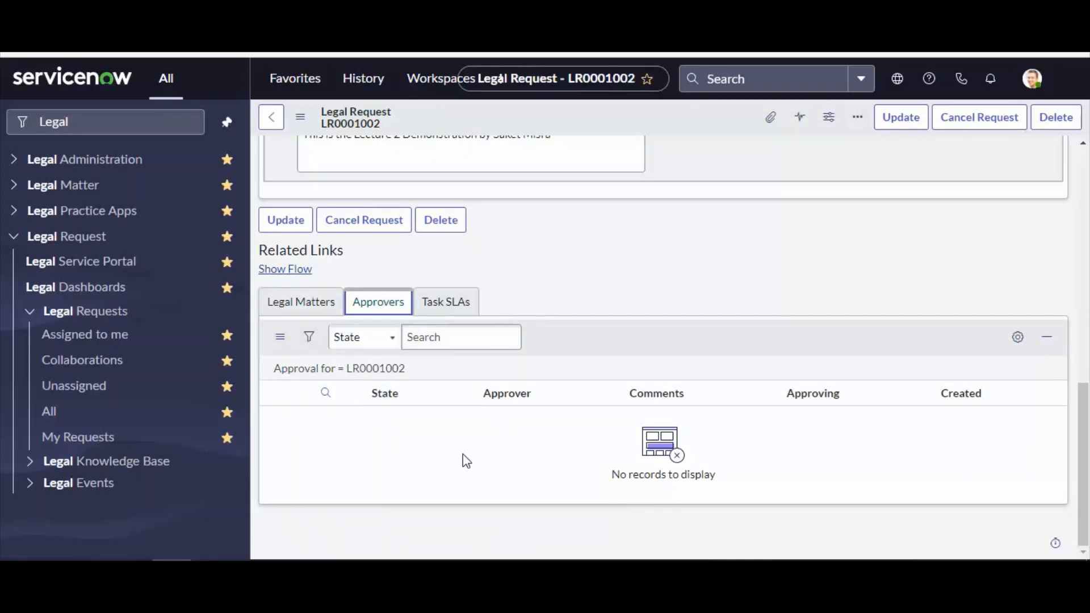
scroll(462, 458, up, 10)
Copy the assignee's name from the request and impersonate that user
click(811, 407)
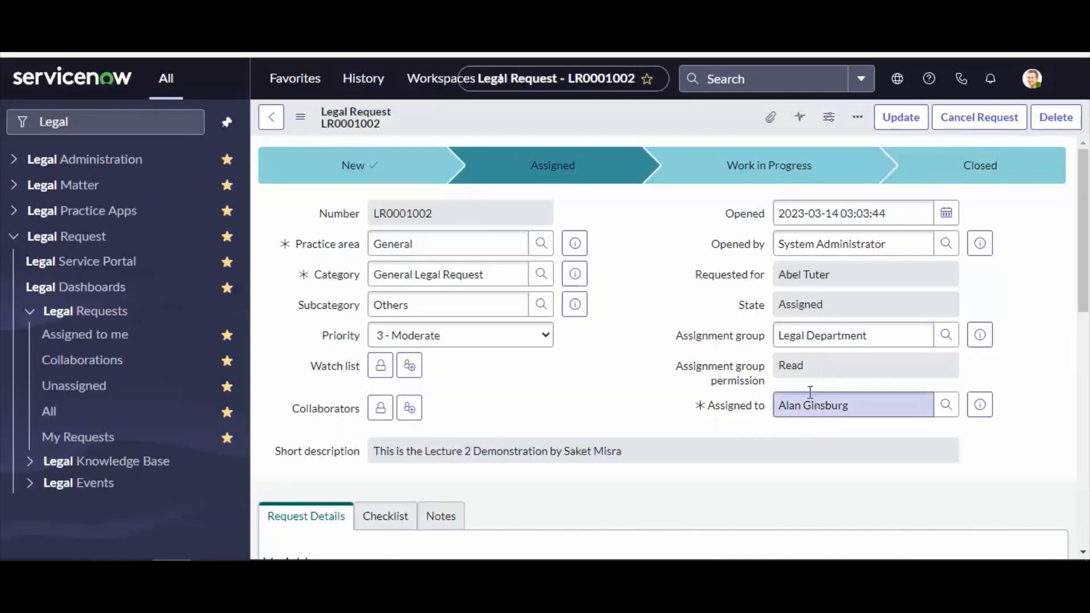
triple_click(815, 400)
key(ctrl+c)
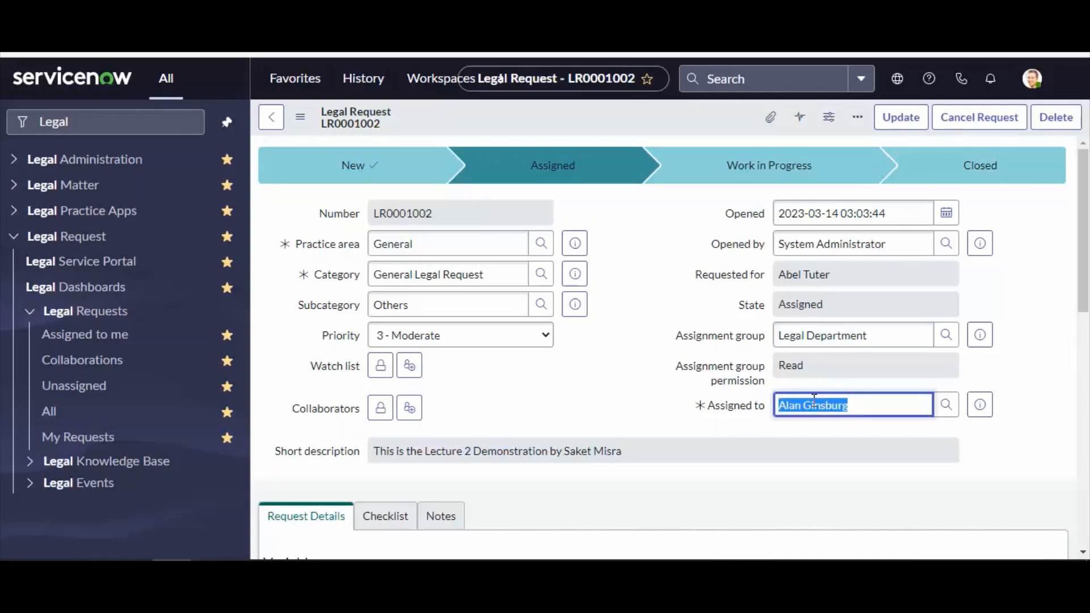
click(659, 355)
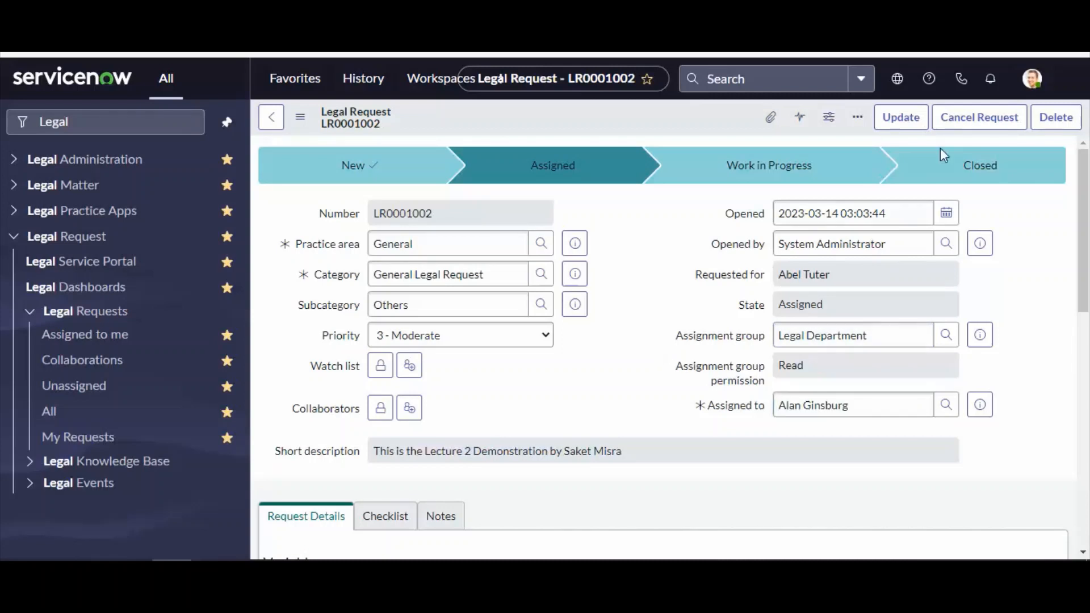
click(1032, 83)
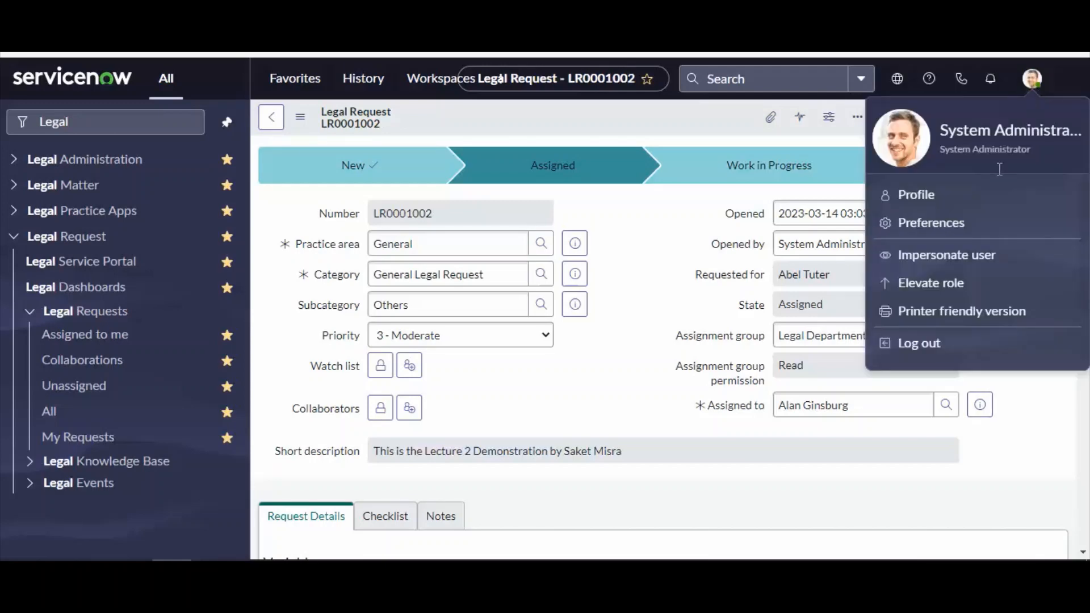
click(943, 255)
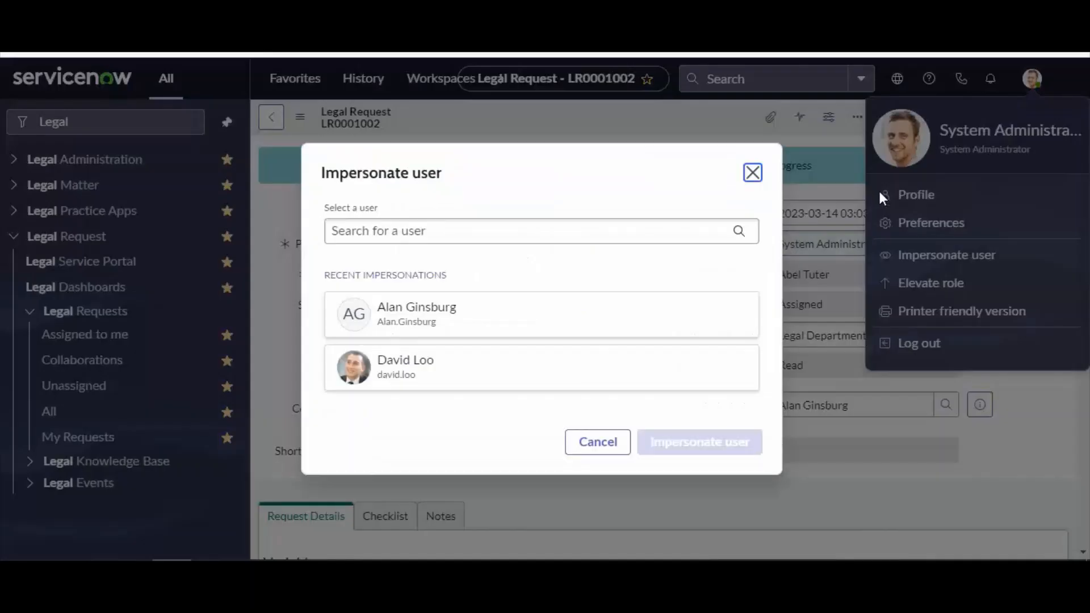
click(402, 231)
key(ctrl+v)
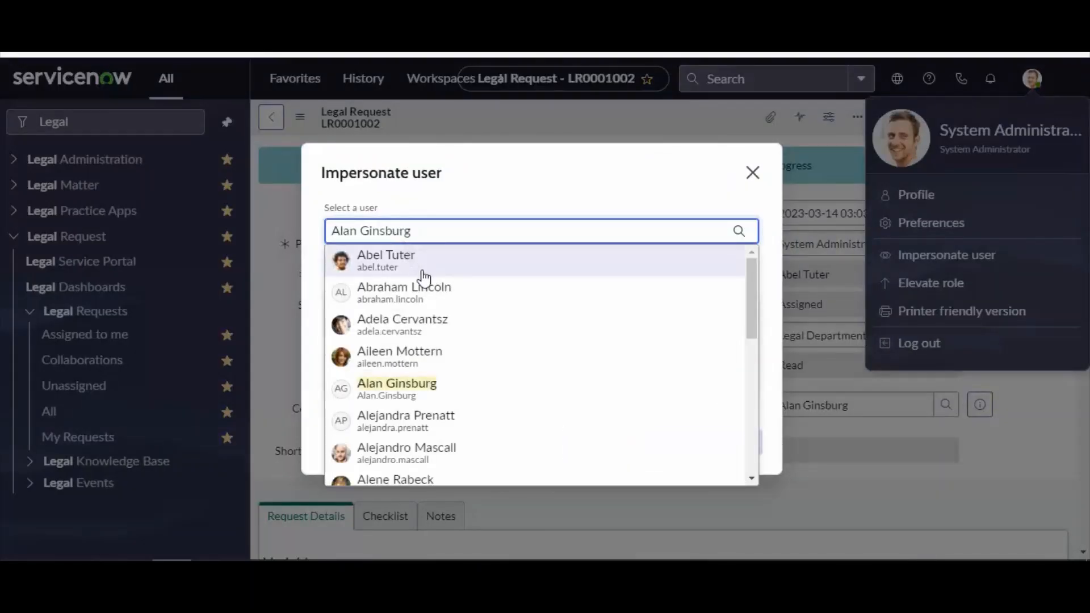
click(467, 267)
click(699, 442)
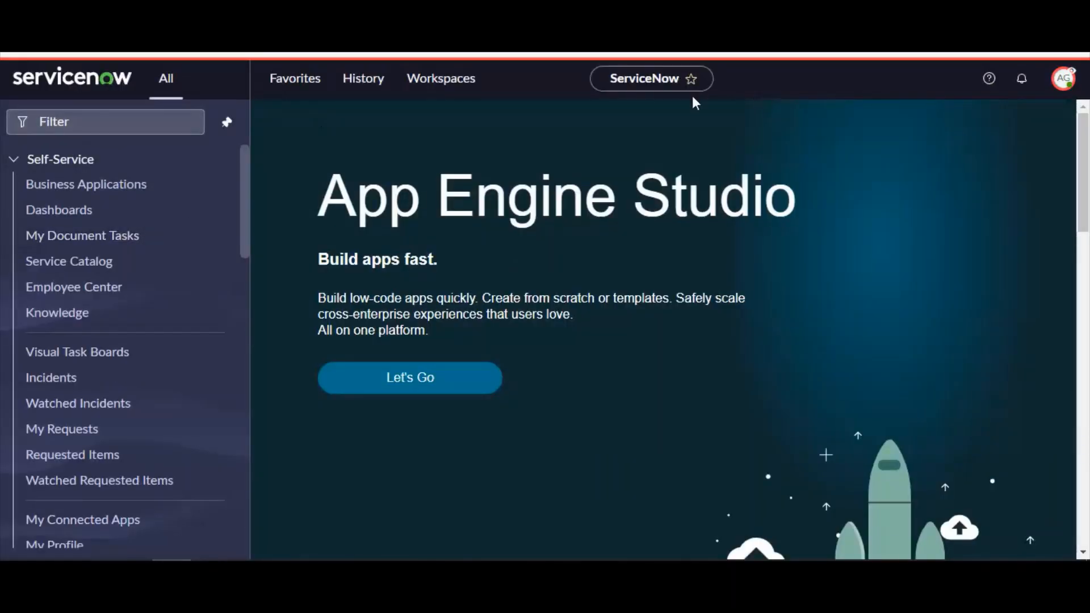
Filter the navigator for 'legal re' and open the Legal Requests assigned to me
click(137, 120)
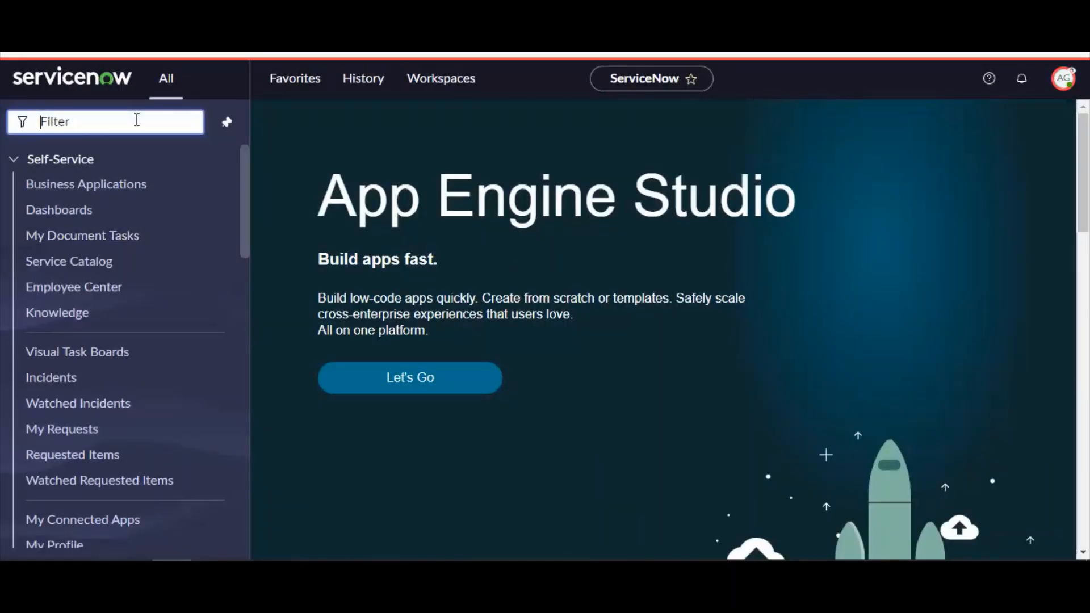
text(legal re)
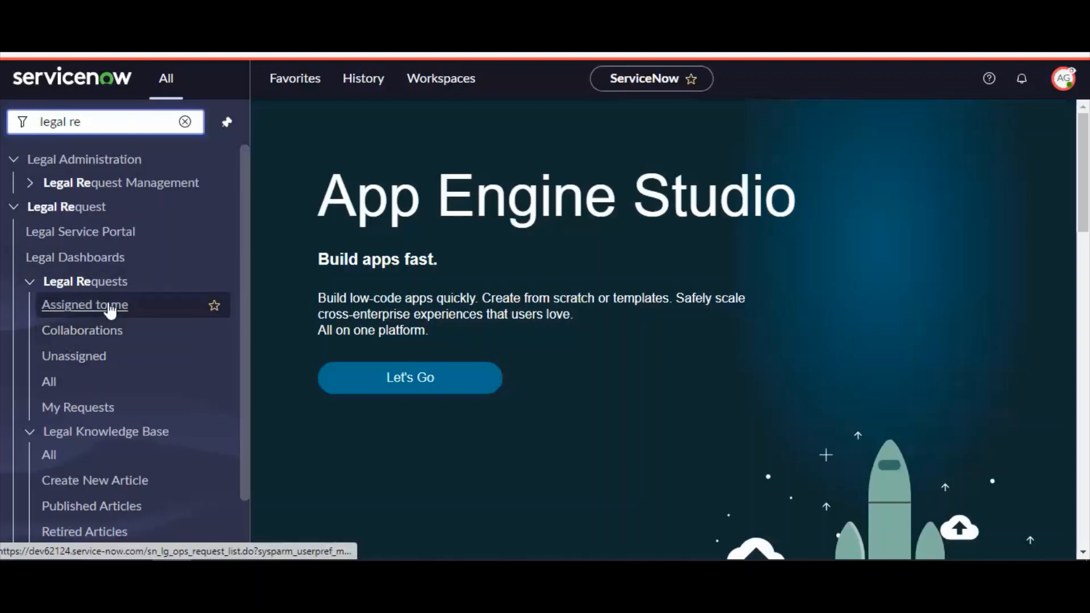
click(106, 306)
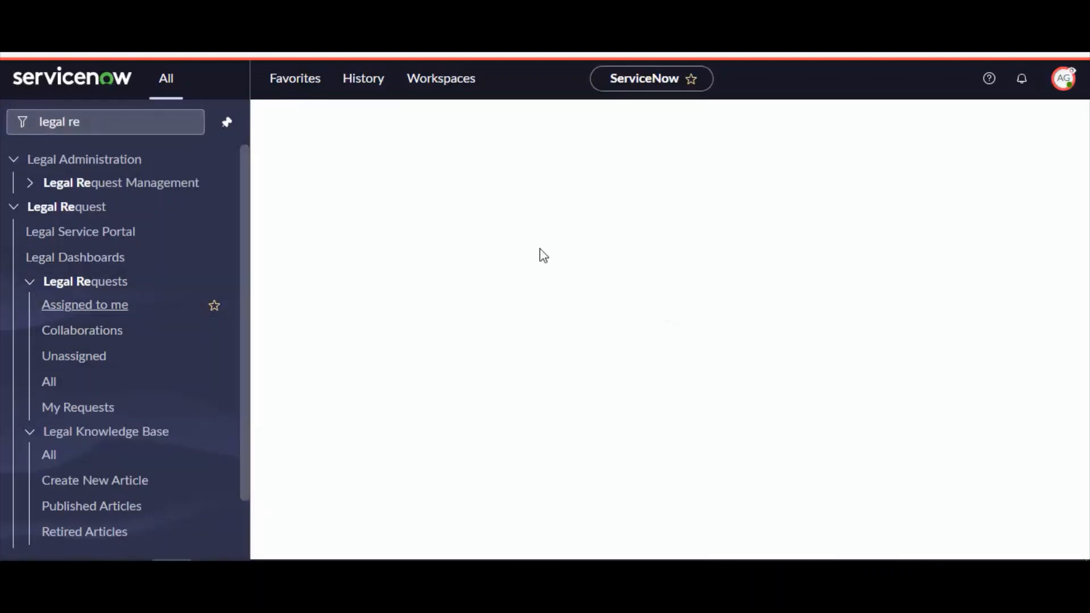
Open the assigned legal request from the list and start work on it
click(1064, 80)
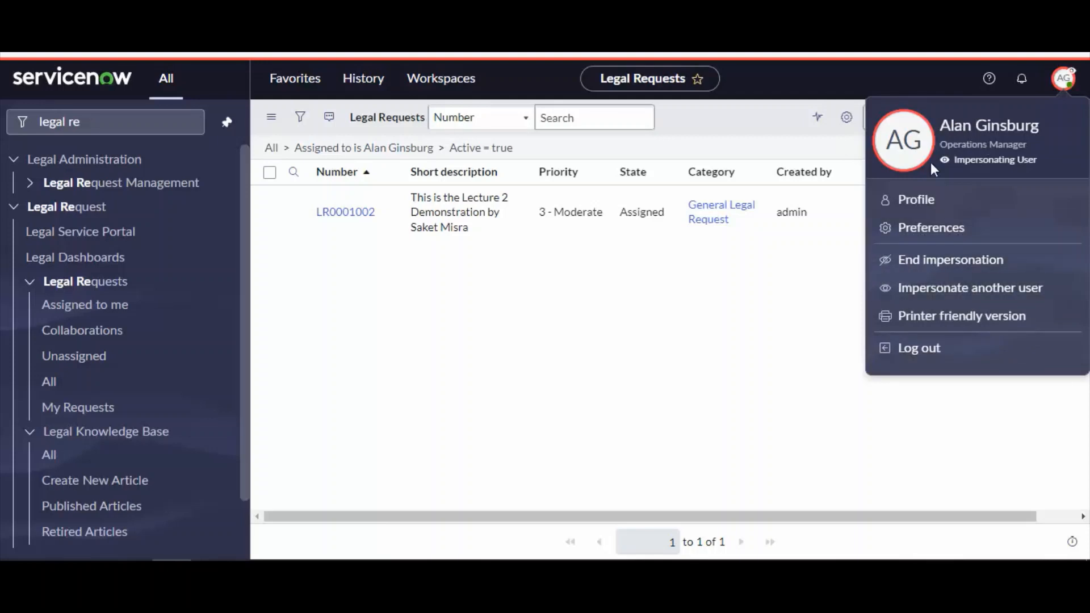
click(346, 212)
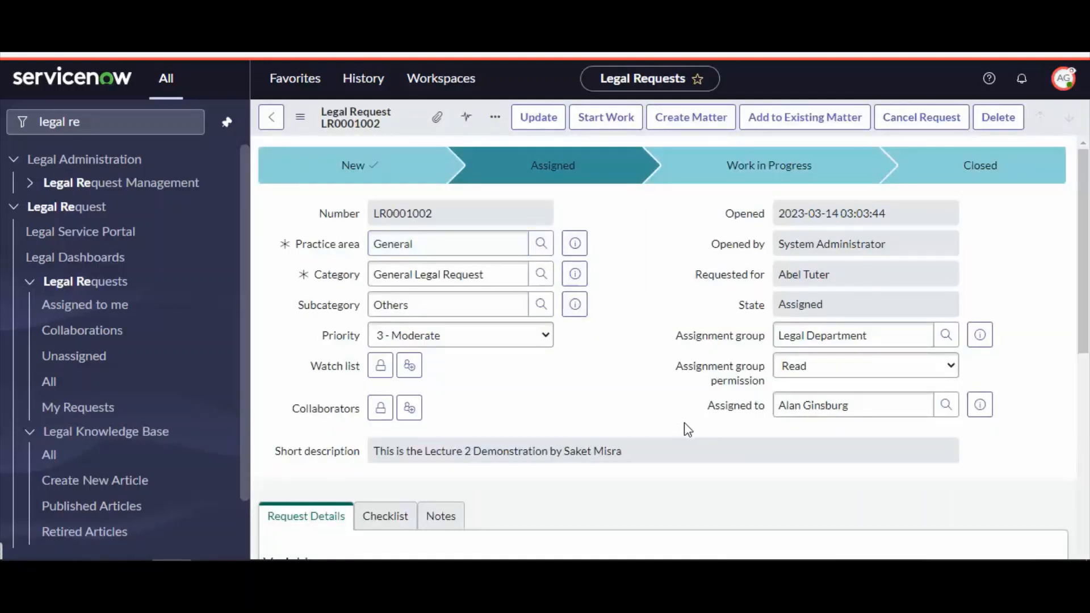
click(610, 130)
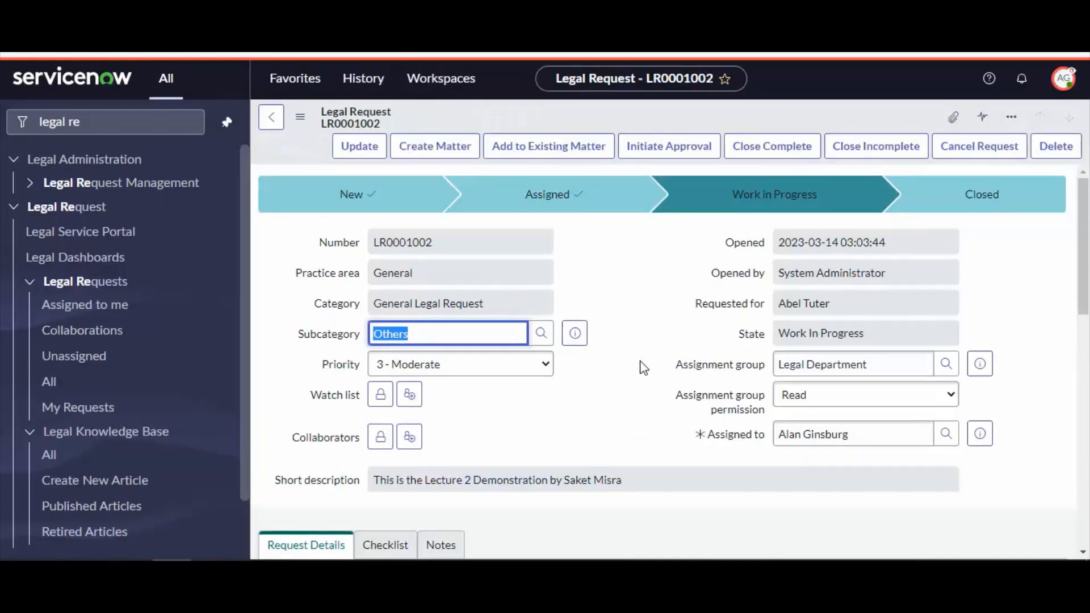
Review the in-progress request's fields, variables and related legal matters
scroll(684, 392, down, 3)
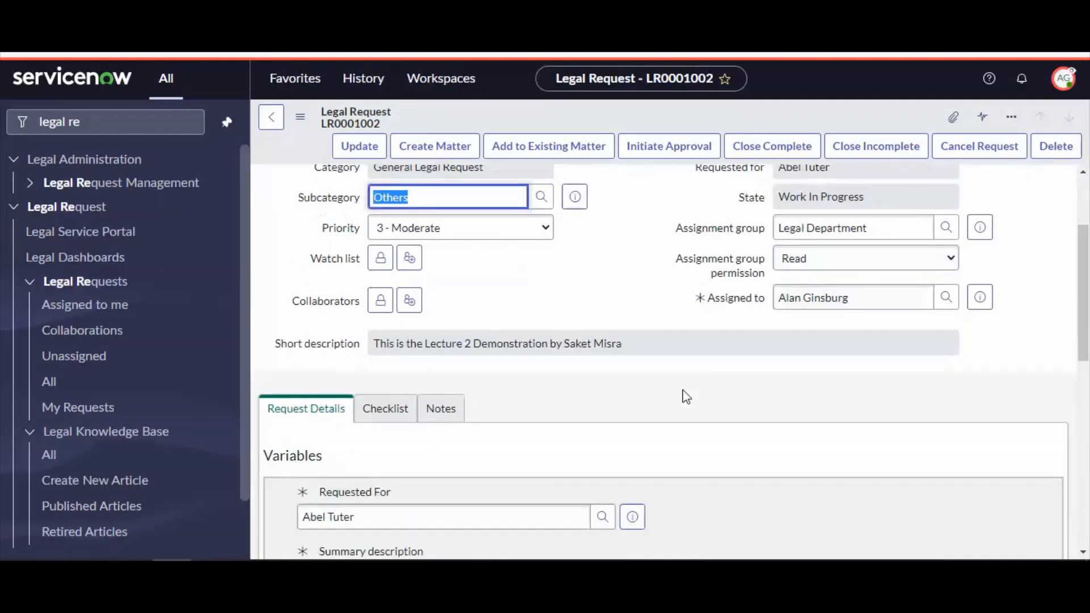
scroll(727, 483, down, 5)
scroll(724, 489, up, 10)
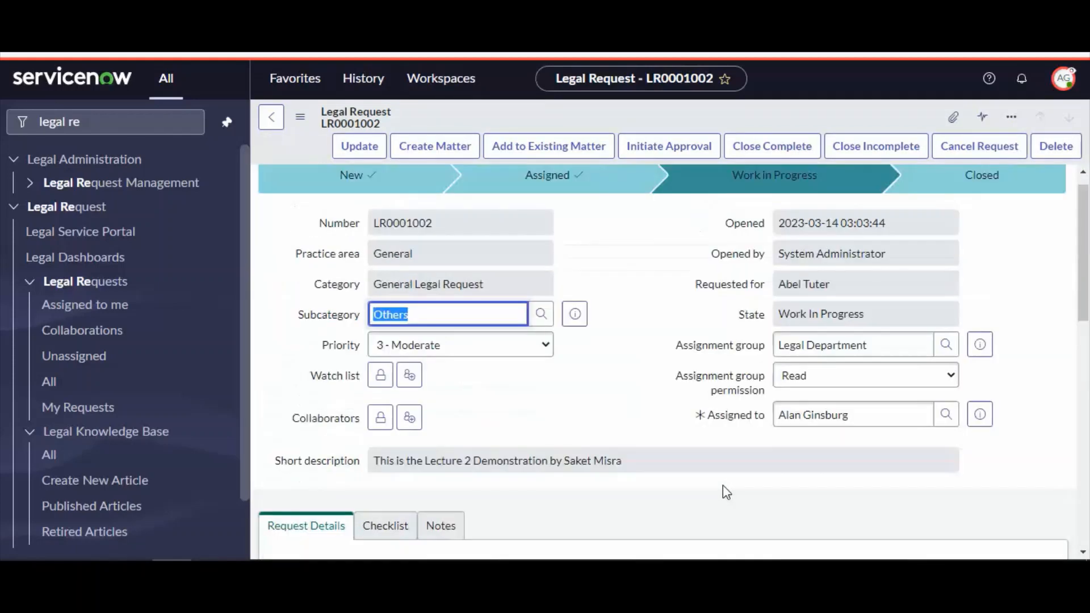
triple_click(839, 434)
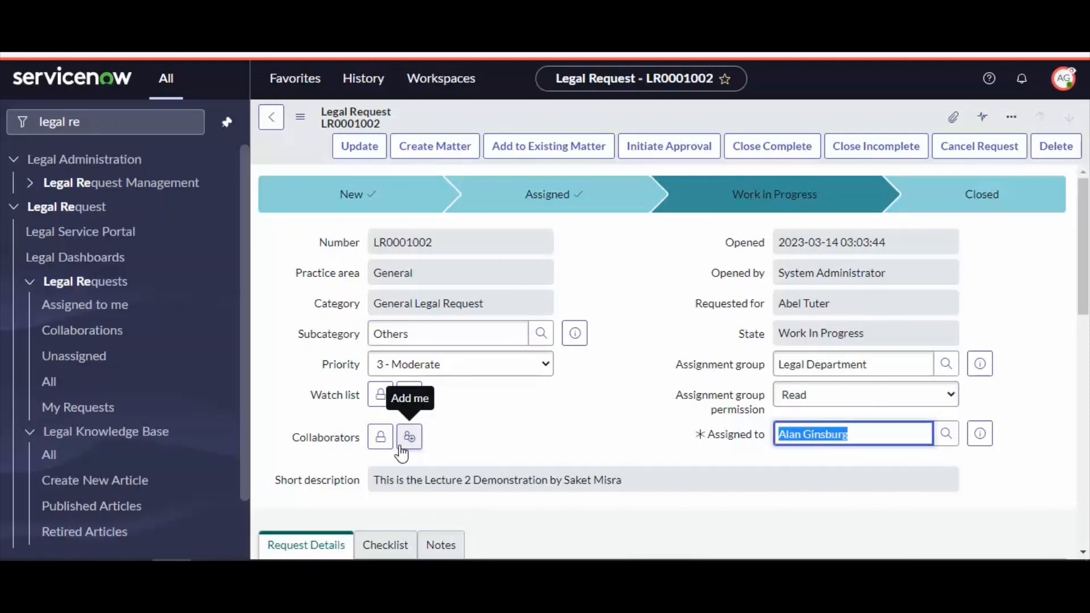
click(630, 295)
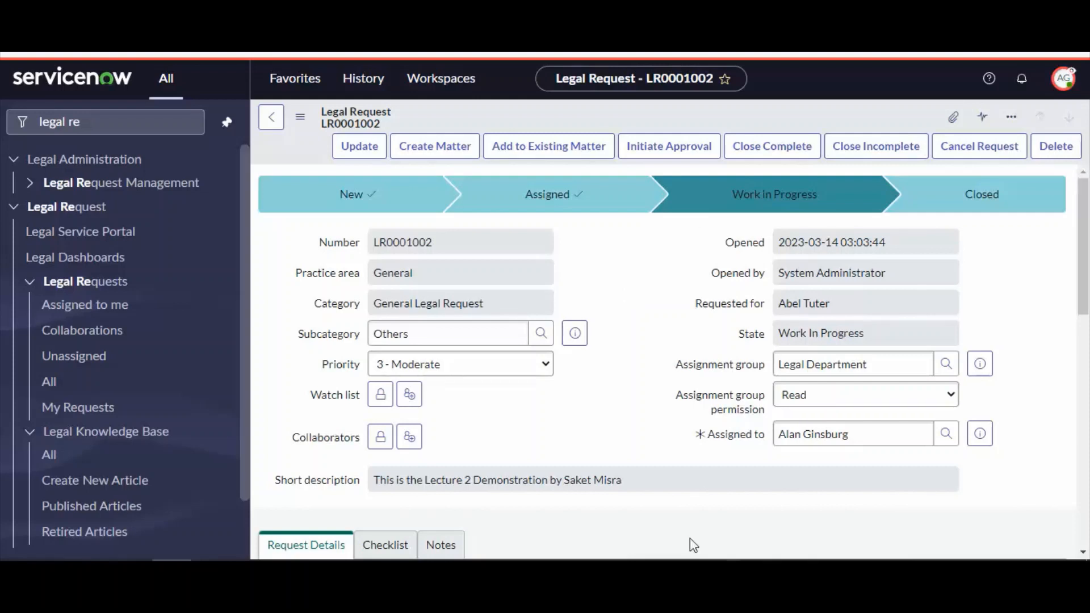
scroll(587, 420, down, 10)
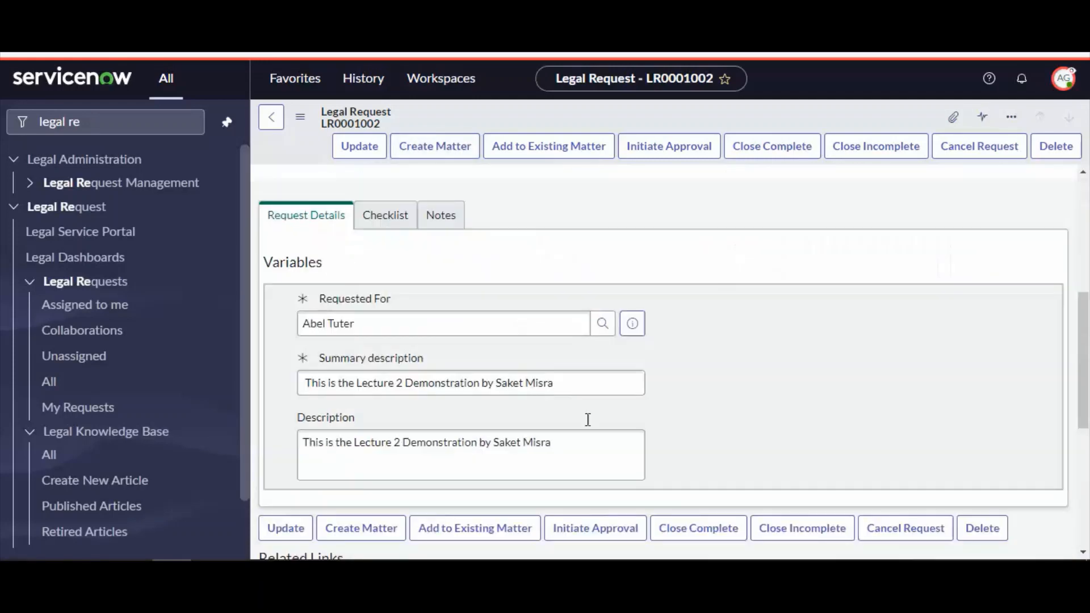
click(301, 317)
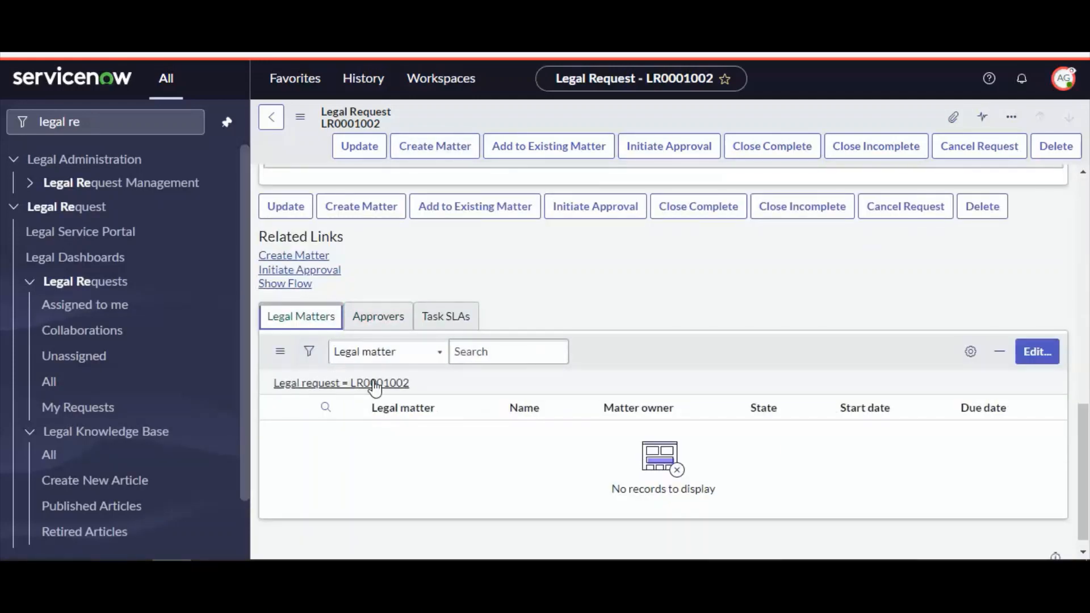
scroll(559, 434, up, 10)
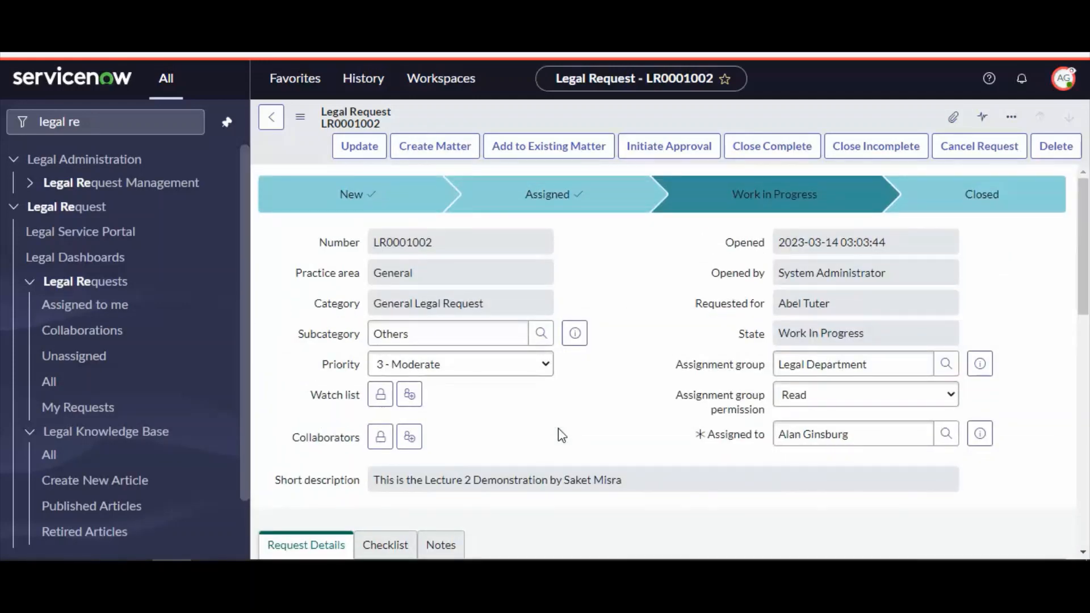
click(549, 156)
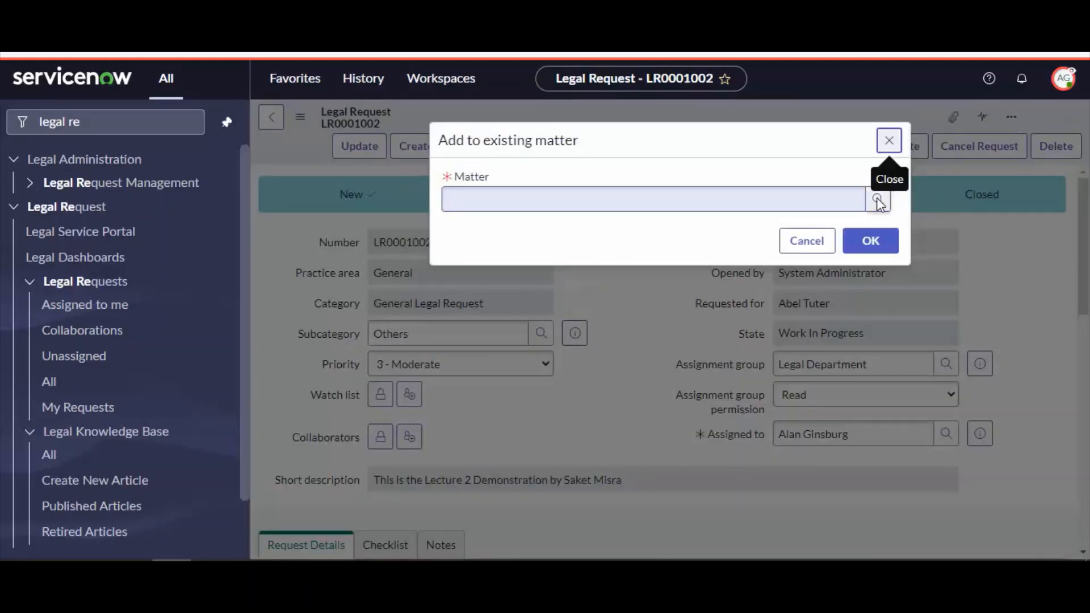
click(878, 200)
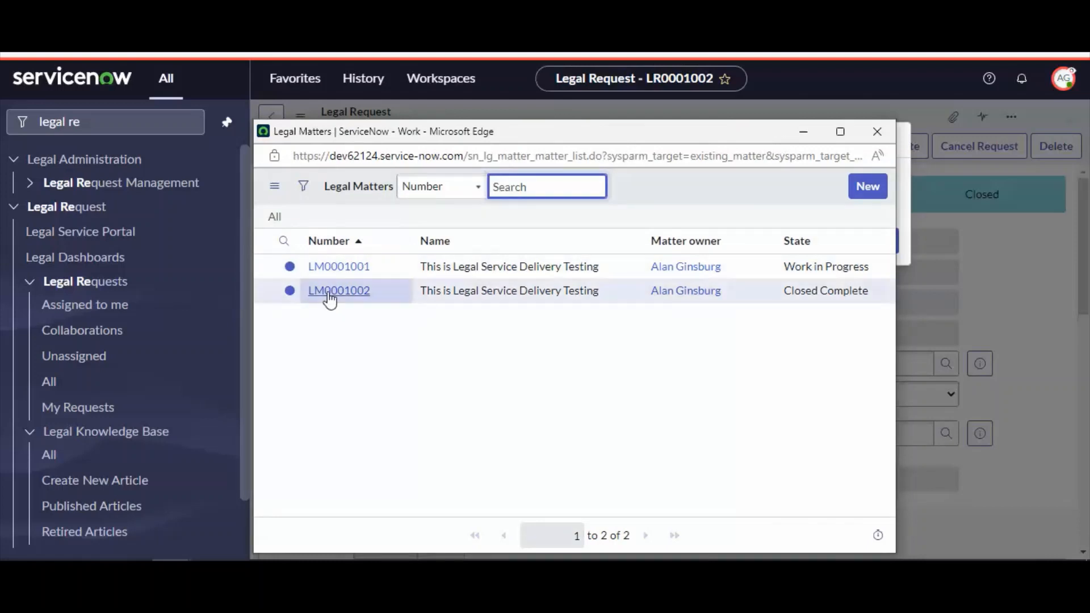
drag(421, 268, 605, 268)
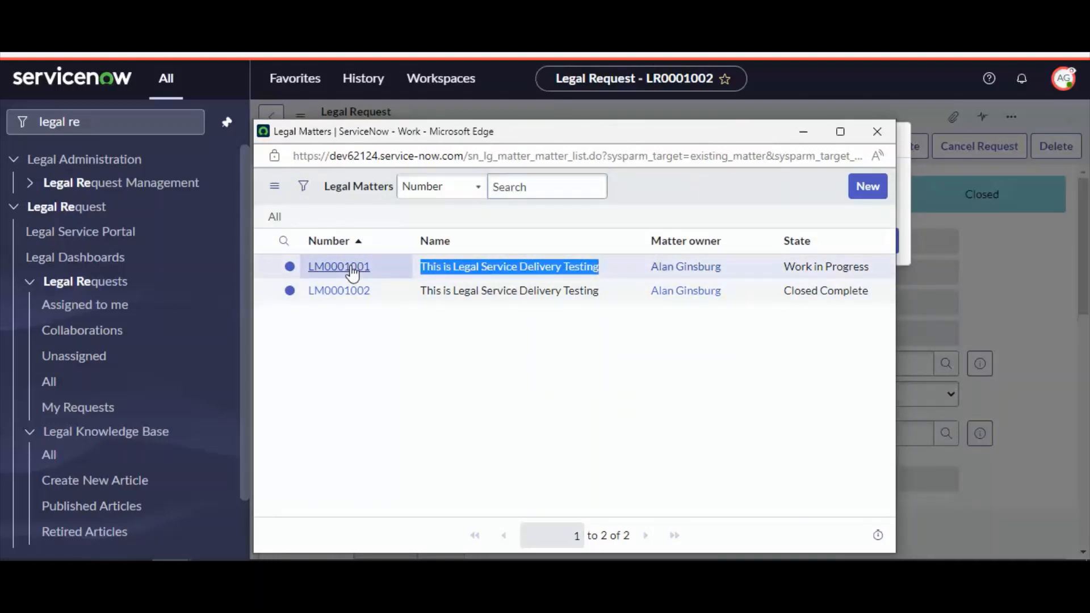
click(878, 132)
click(805, 239)
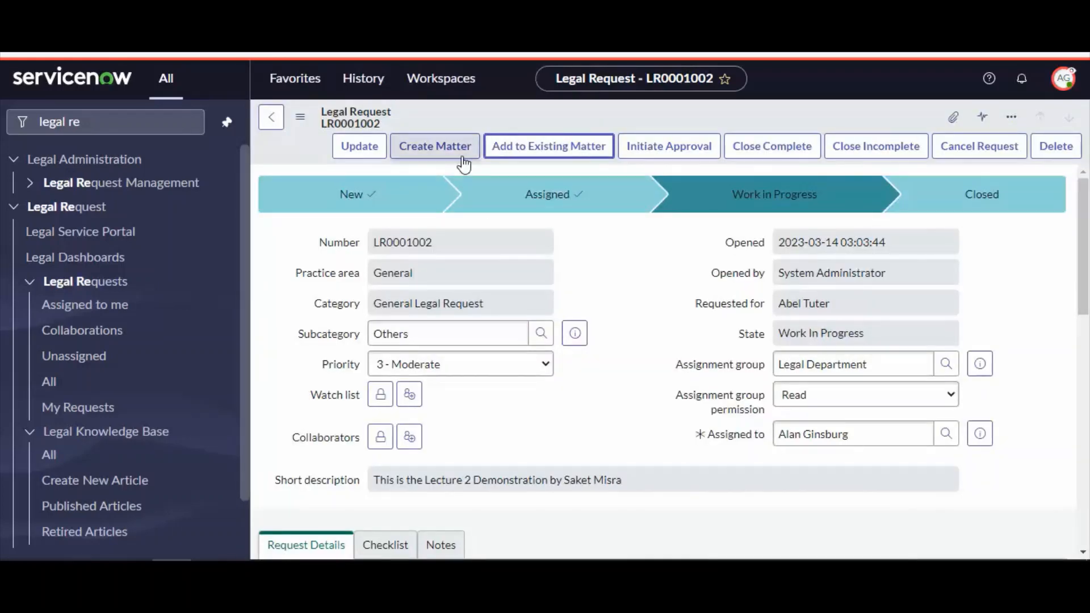
Create a legal matter from the request without a template
click(435, 146)
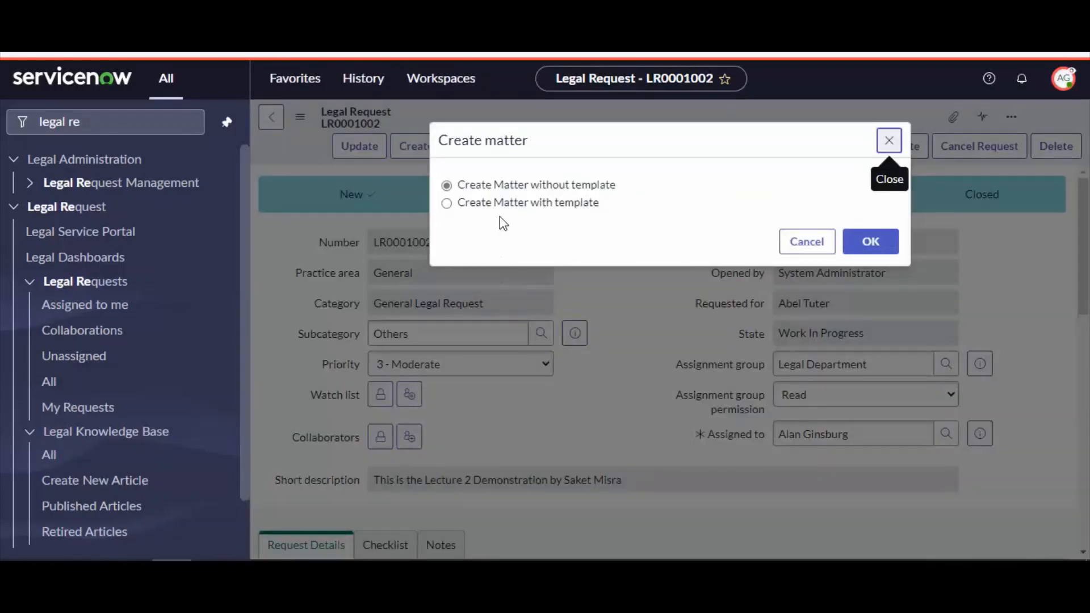
drag(618, 185, 481, 186)
click(574, 232)
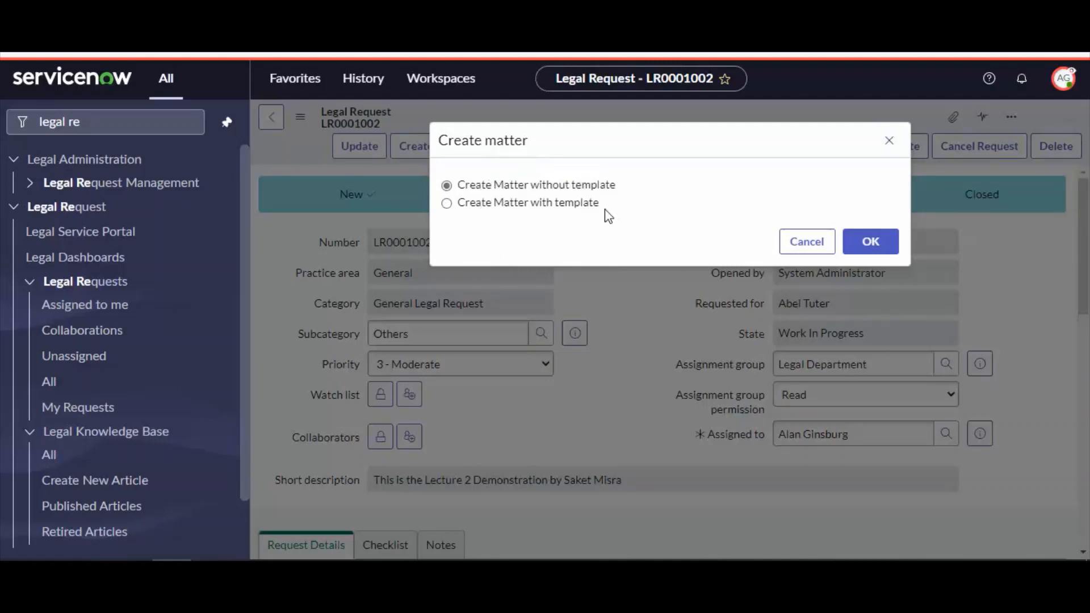
click(859, 241)
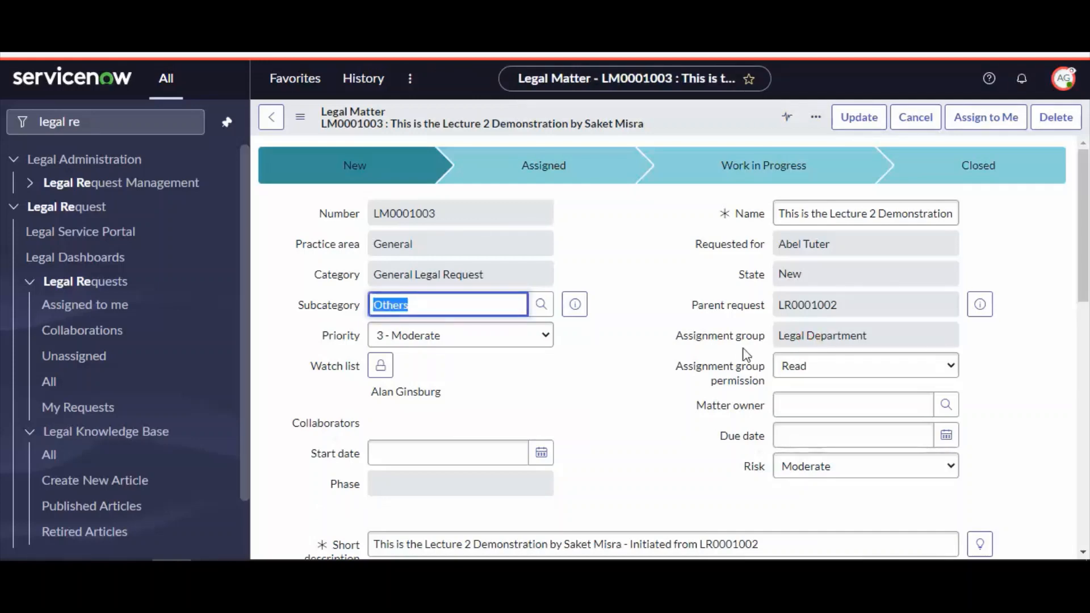
Assign the new legal matter to yourself and start work on it
scroll(636, 340, down, 5)
scroll(640, 357, down, 5)
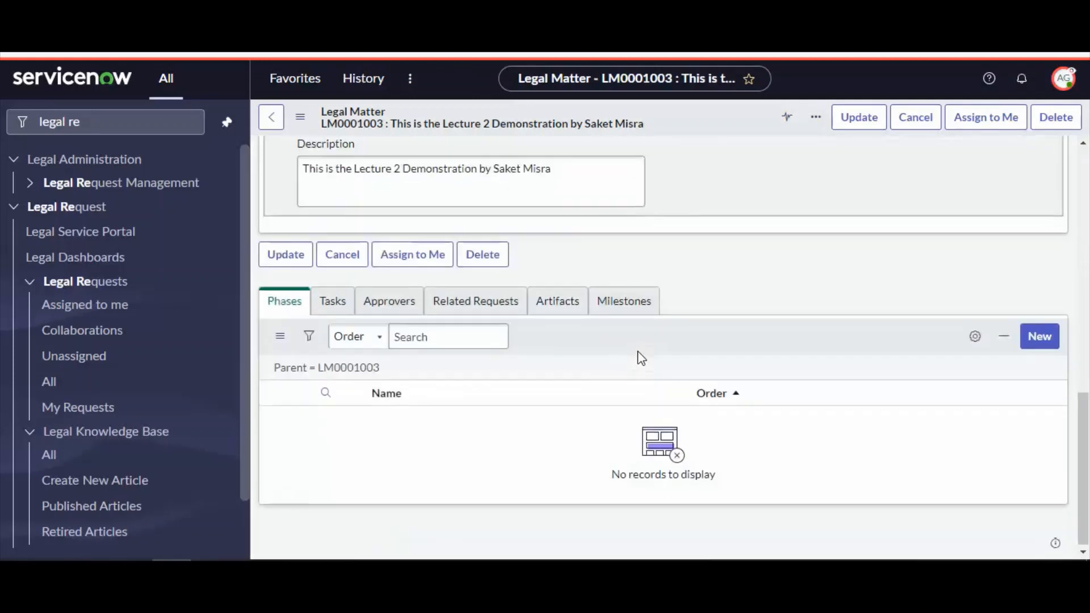
scroll(641, 358, up, 10)
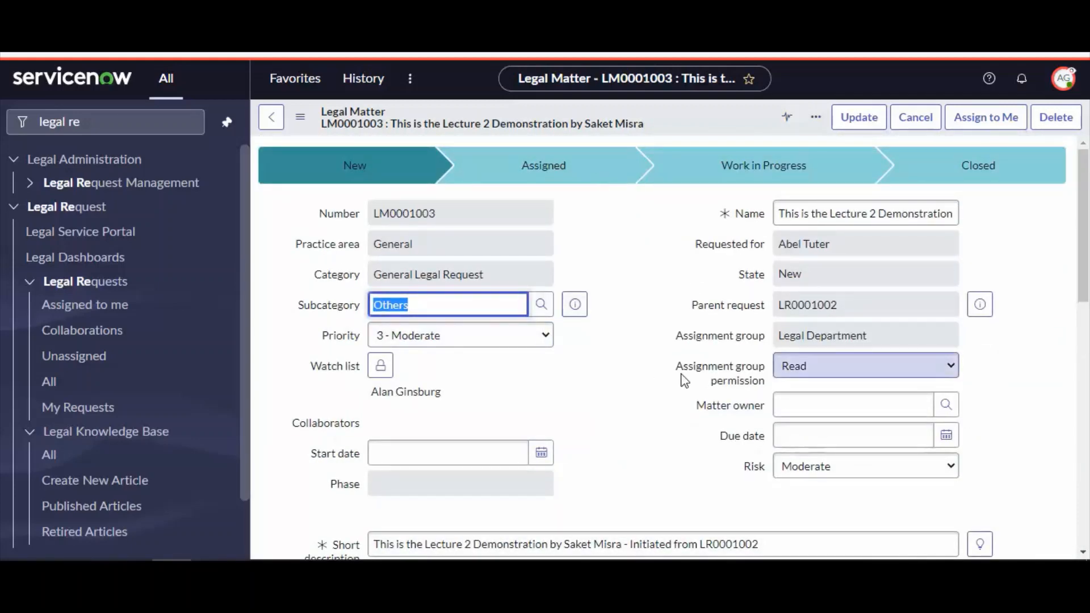
scroll(662, 377, down, 5)
scroll(651, 377, up, 5)
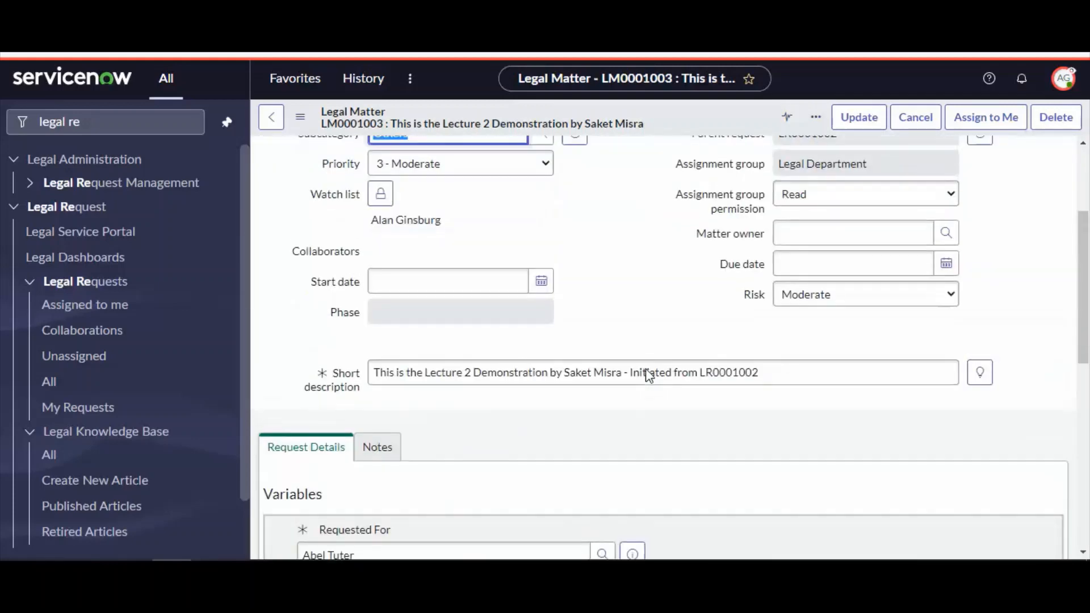
scroll(648, 373, down, 5)
scroll(650, 378, up, 10)
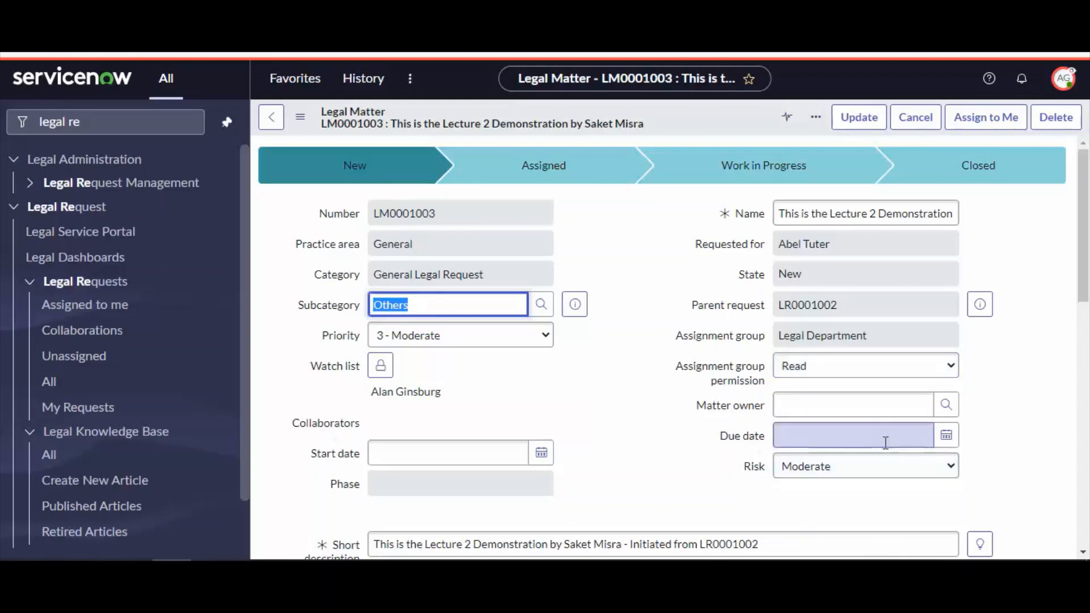
click(987, 118)
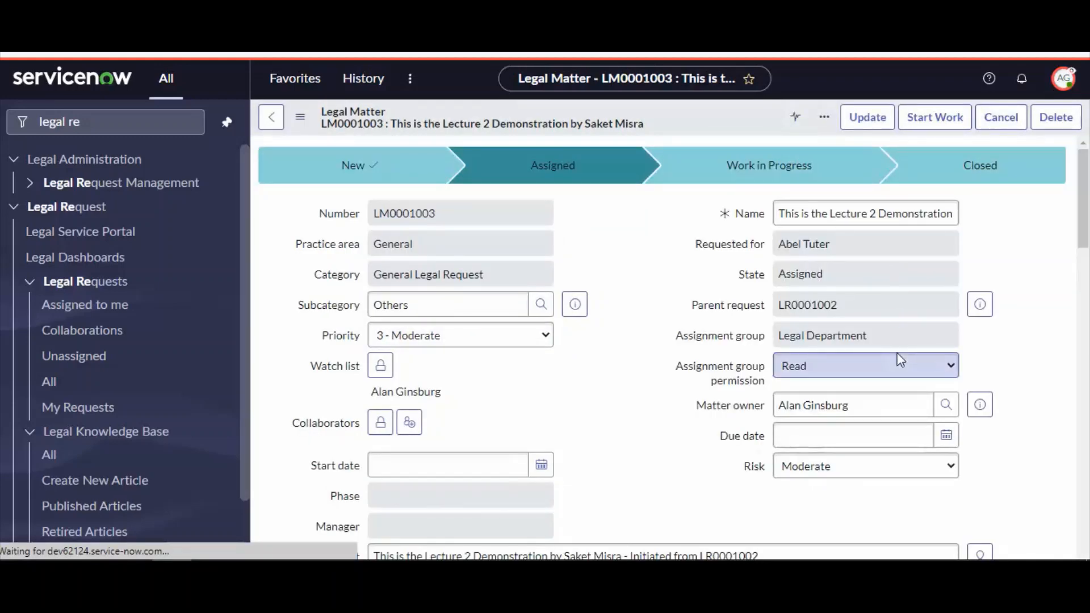
click(934, 117)
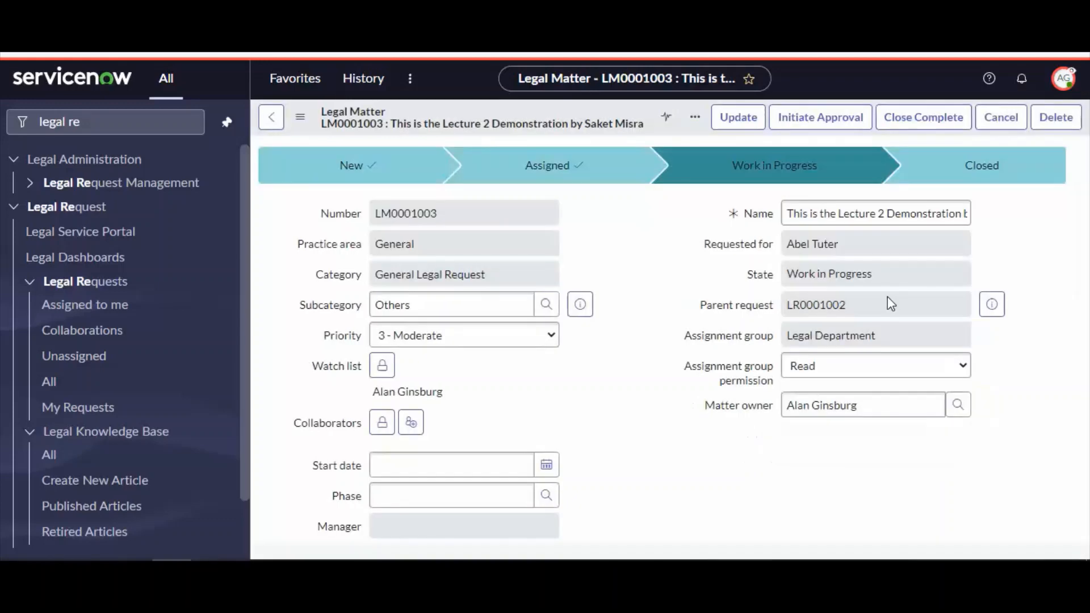
Review the legal matter's Phases, Tasks and Approvers related lists
scroll(626, 403, down, 10)
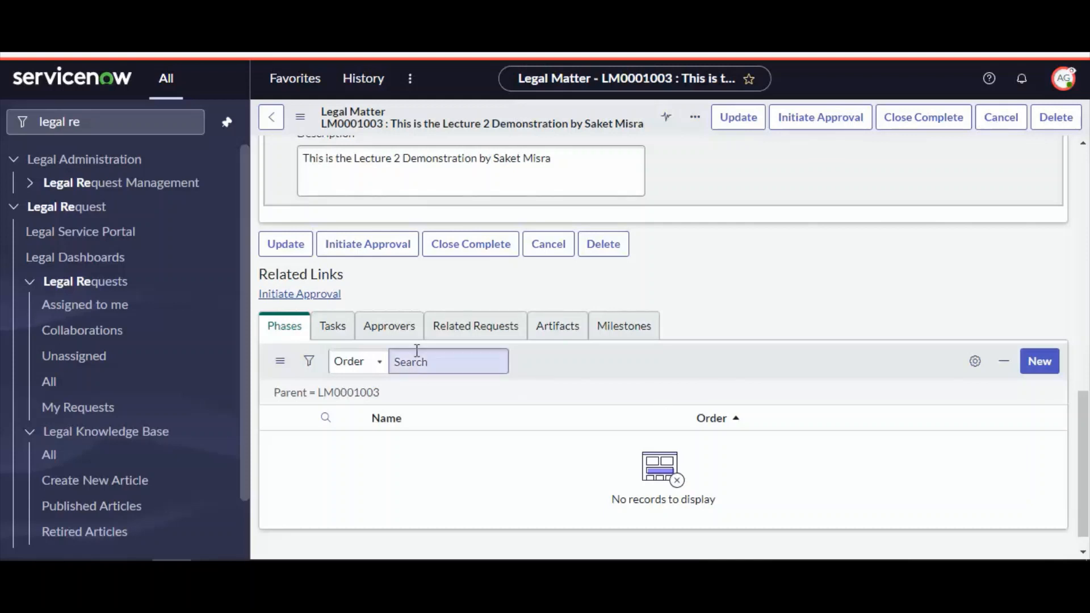
click(287, 336)
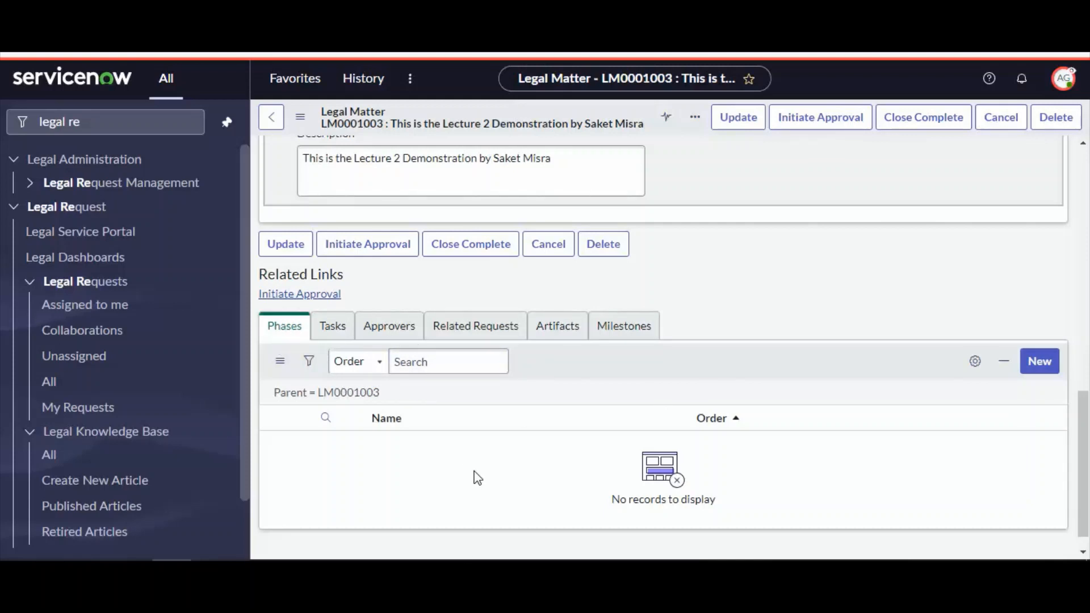
click(332, 326)
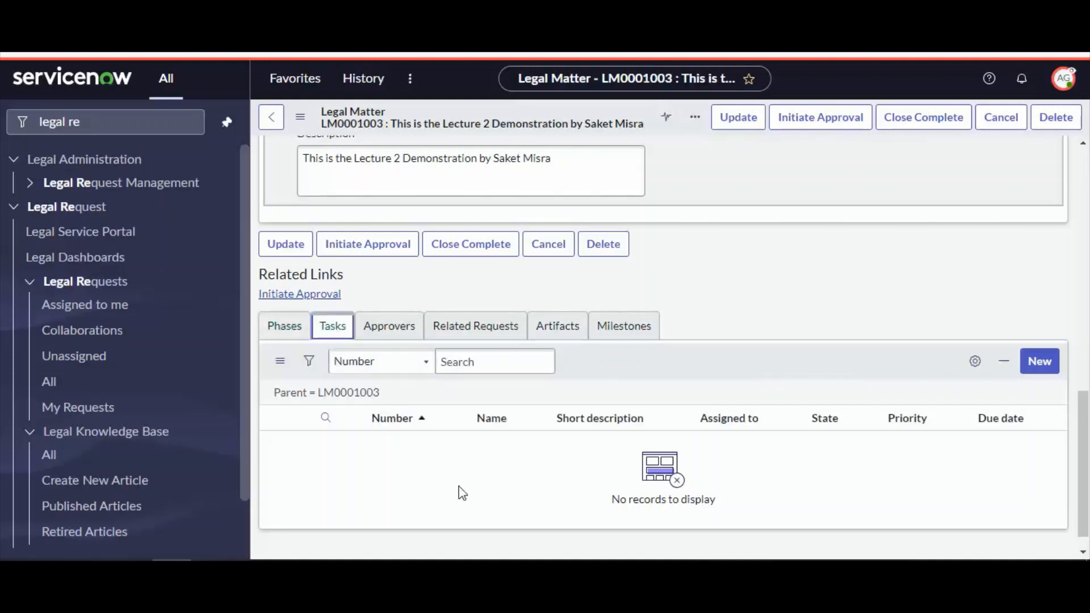
click(390, 325)
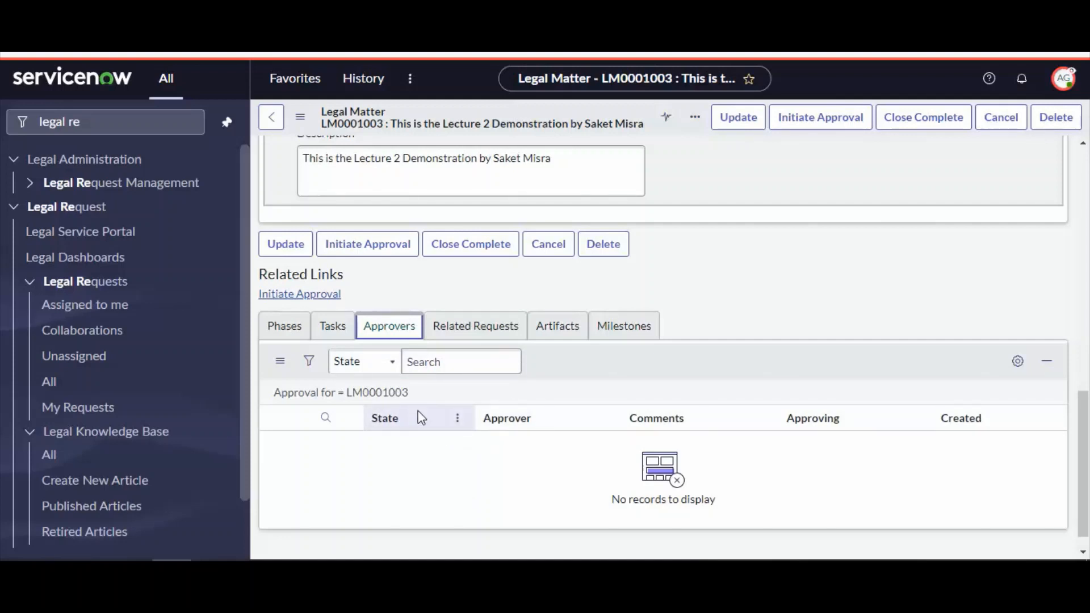
click(332, 326)
scroll(759, 427, up, 6)
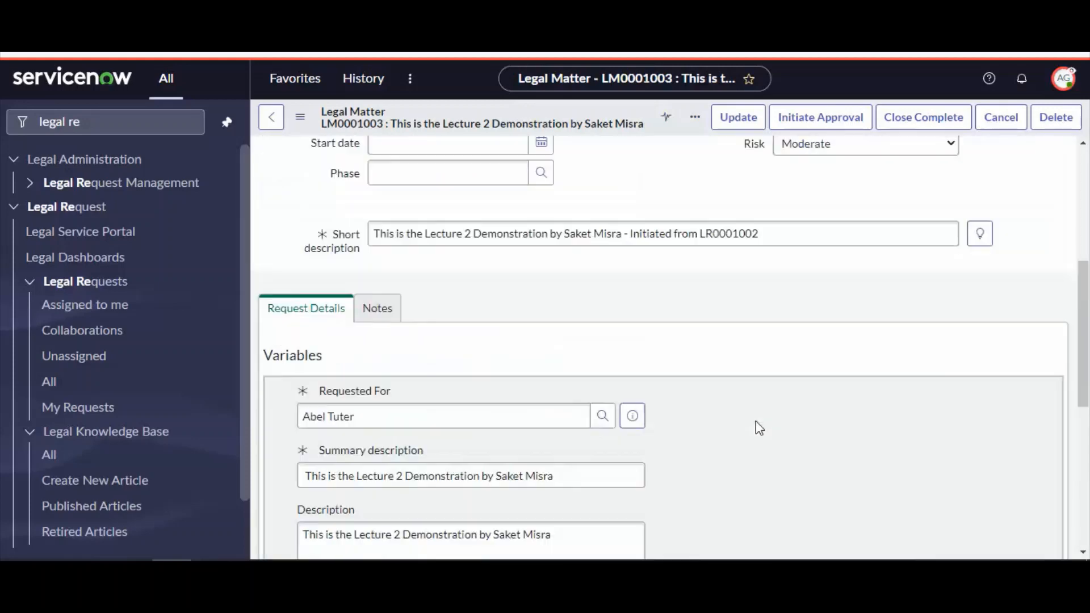
scroll(759, 428, up, 5)
scroll(754, 446, down, 15)
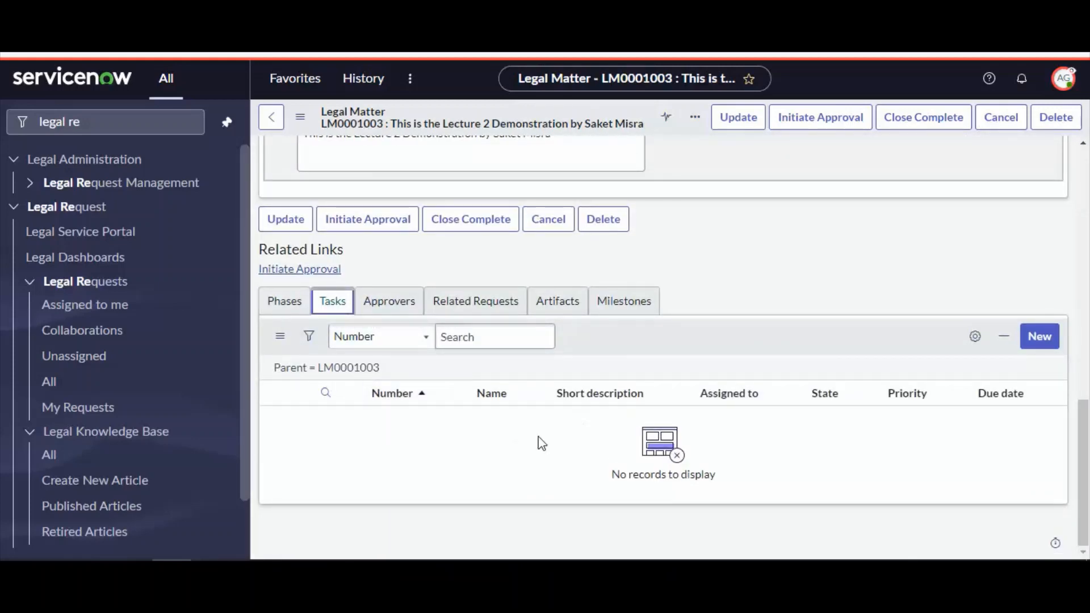
scroll(504, 458, up, 15)
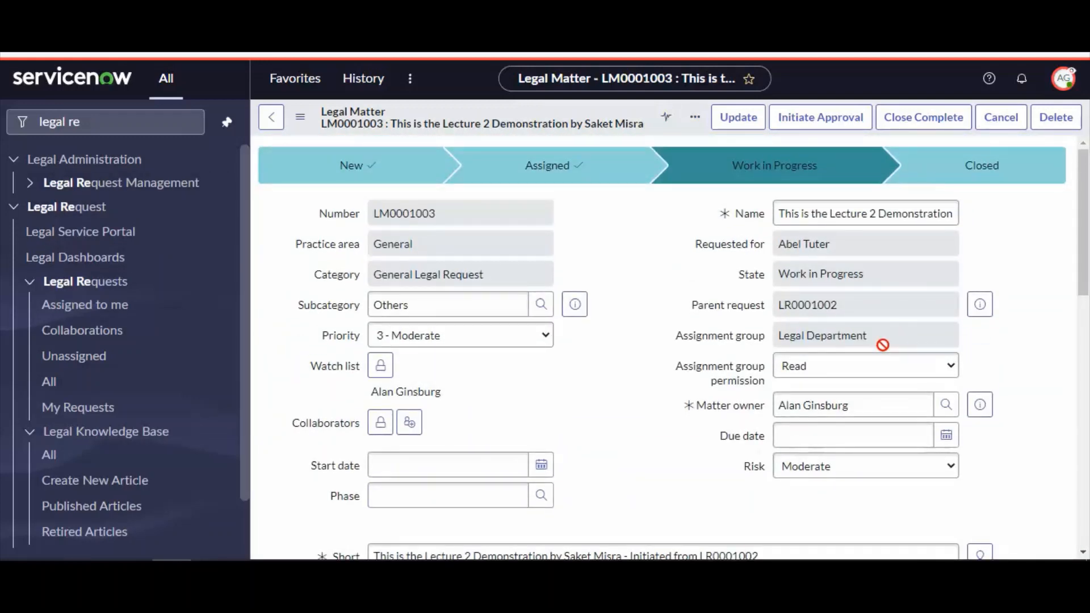
scroll(659, 386, down, 15)
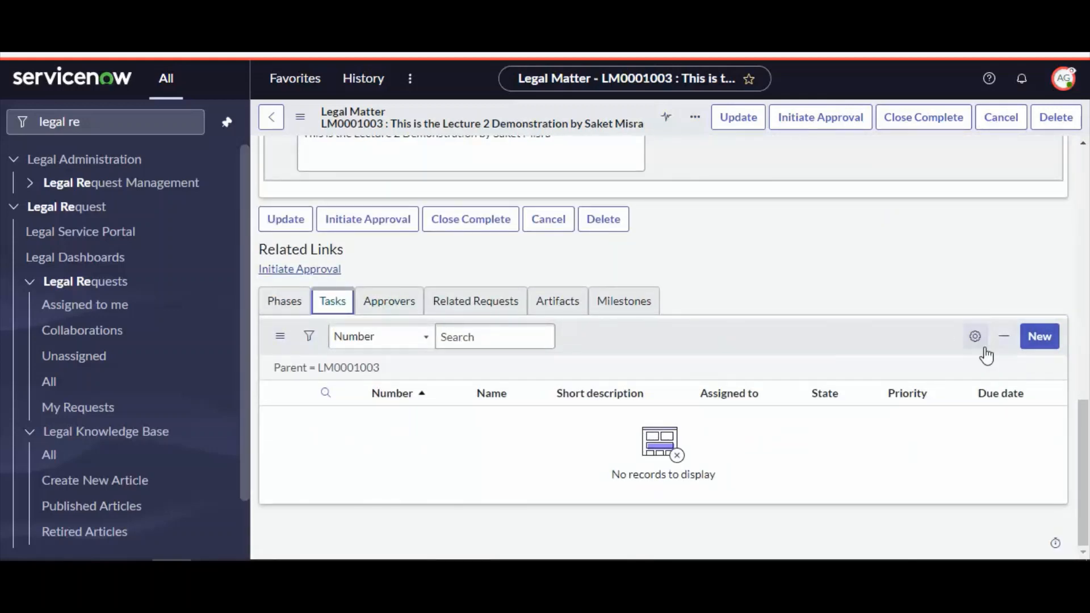
scroll(920, 421, up, 15)
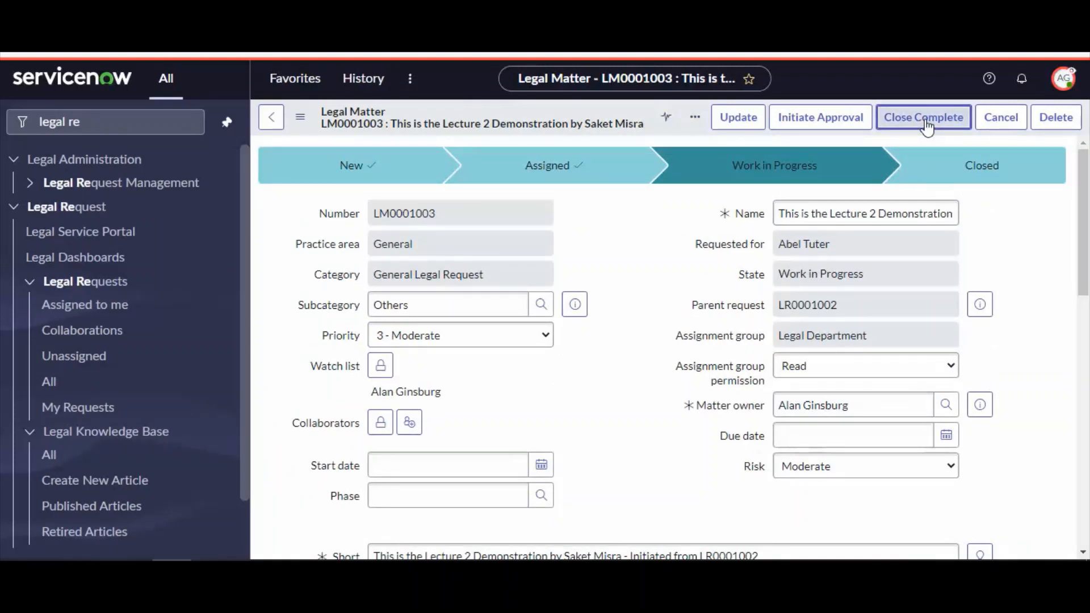
Close the matter as complete, also closing related requests, with the comment 'We have tested'
click(926, 121)
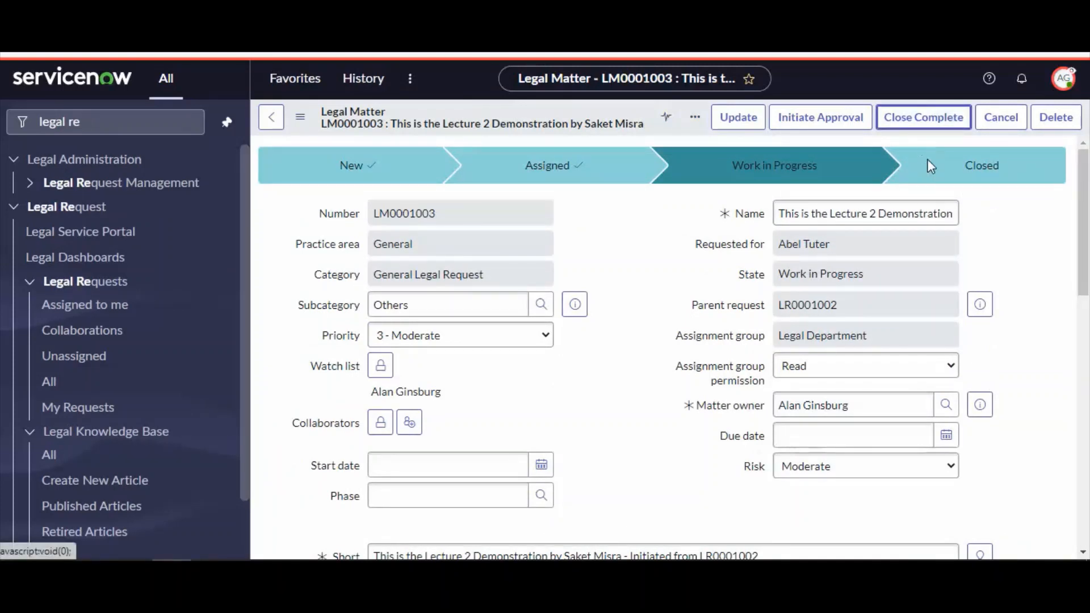
click(912, 122)
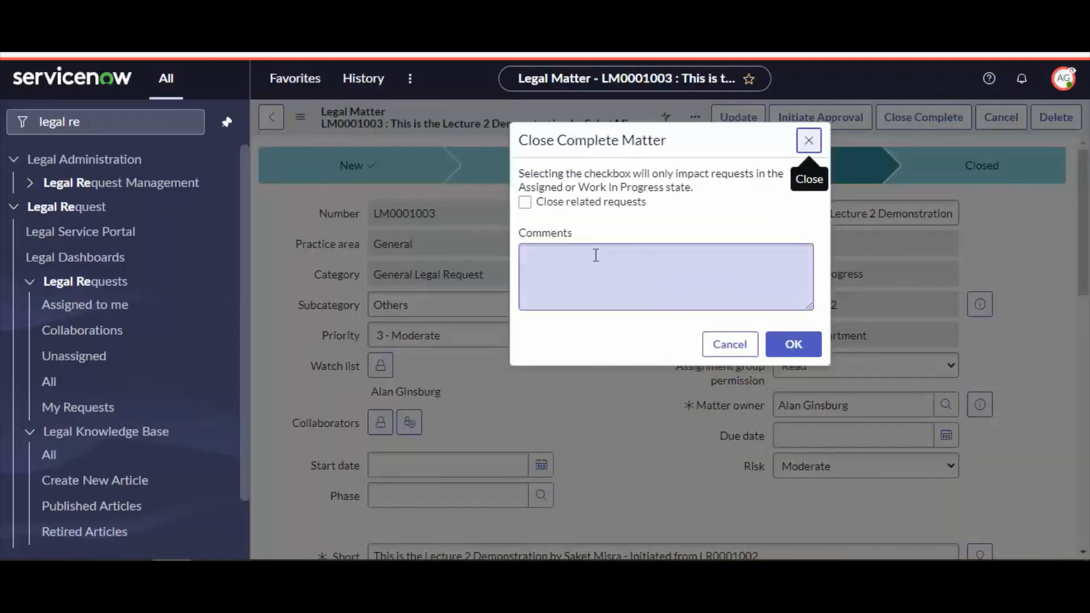
click(525, 203)
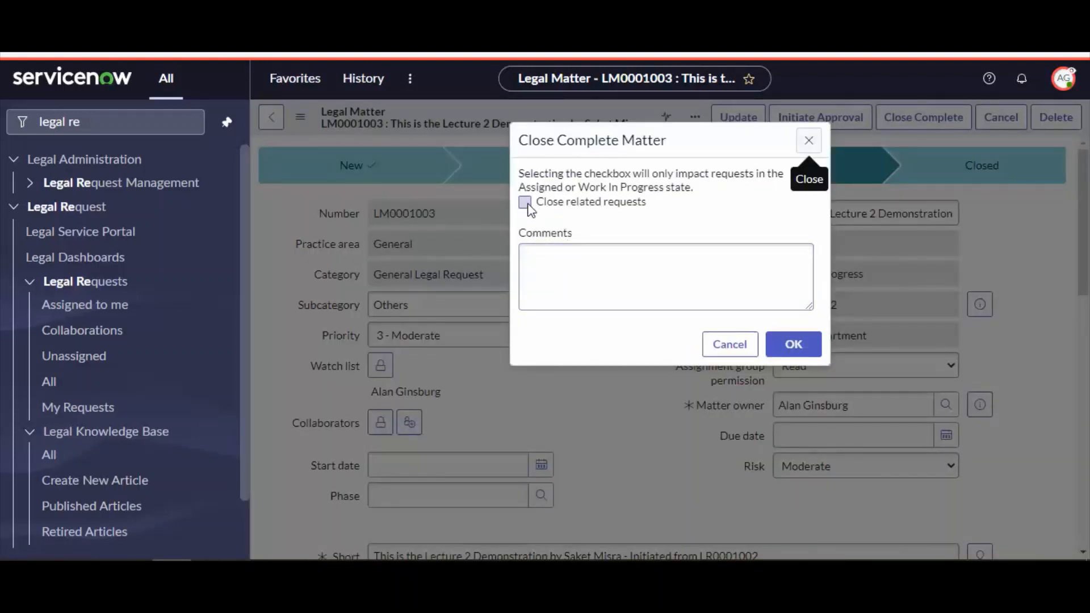
click(551, 289)
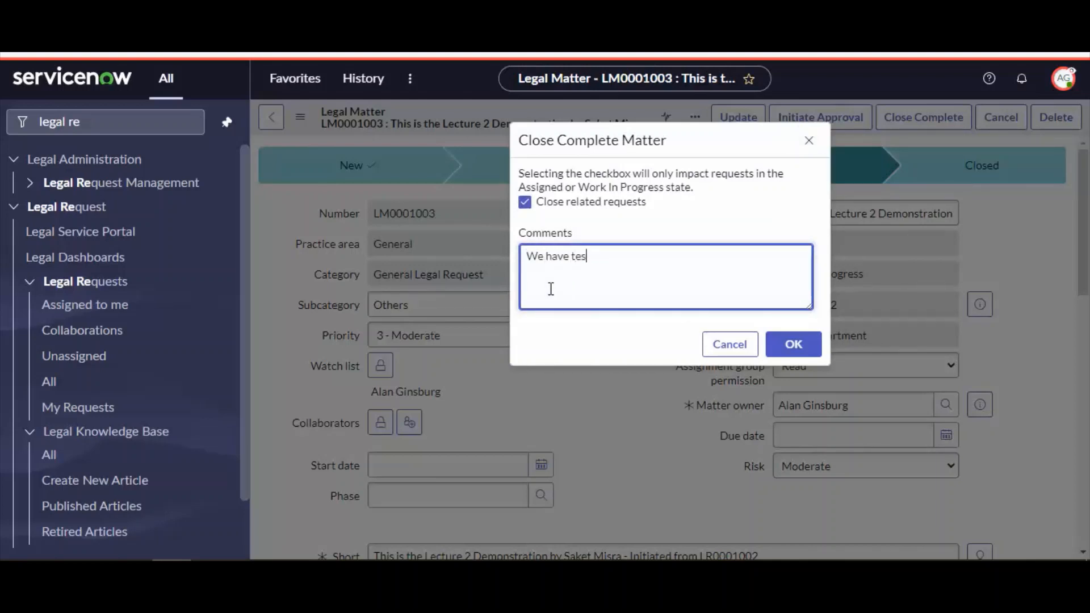
click(797, 345)
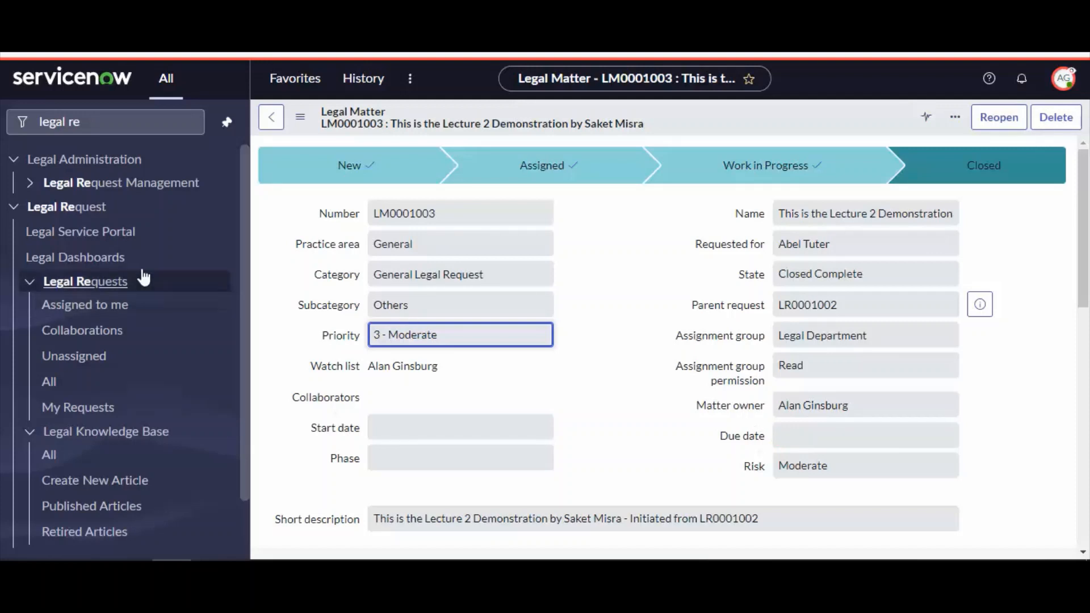
Review request LR0001002's activity stream in the portal and copy its request number
click(103, 312)
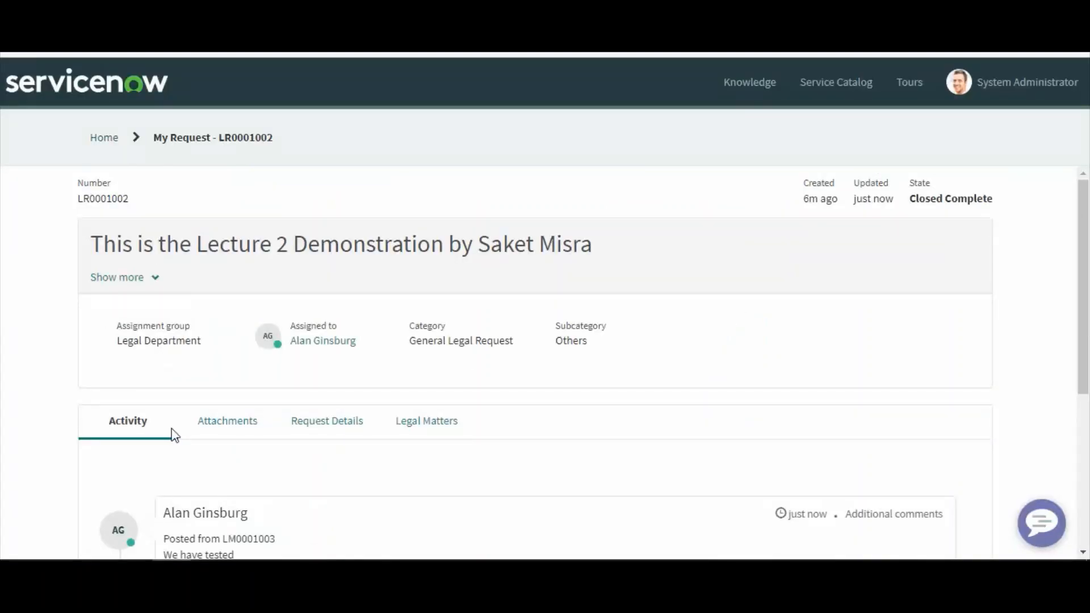
scroll(170, 433, down, 3)
scroll(233, 414, down, 1)
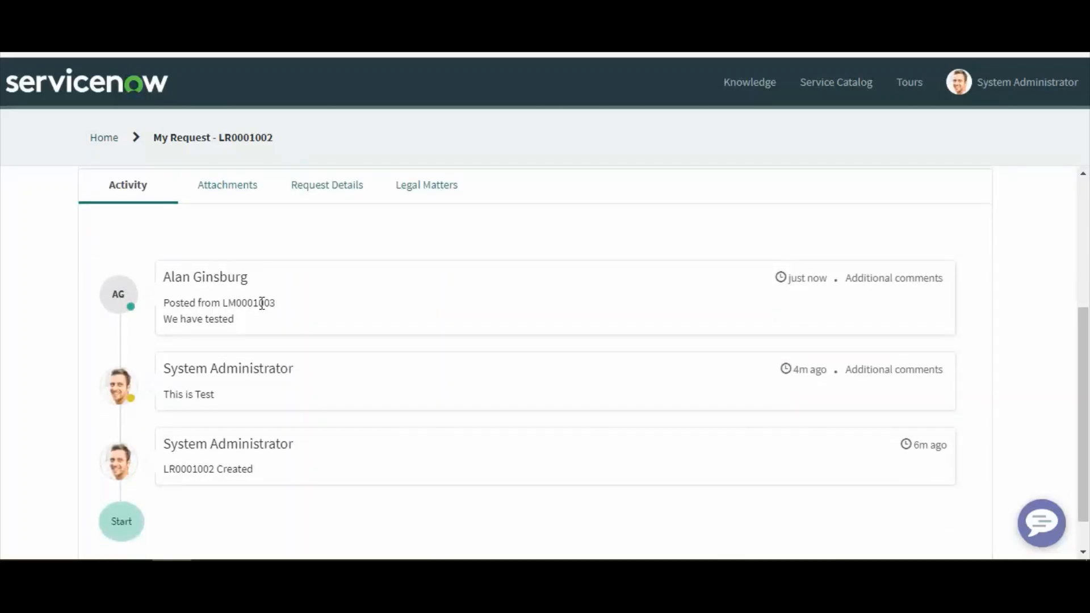
double_click(262, 304)
double_click(190, 469)
key(ctrl+c)
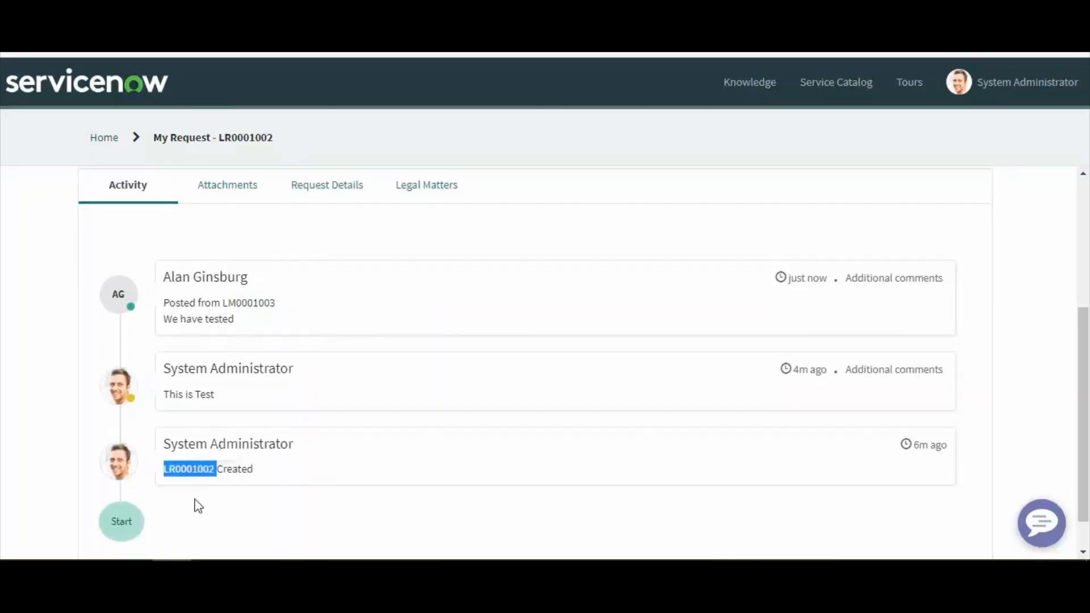
double_click(261, 305)
mouse_move(221, 303)
mouse_down()
mouse_move(294, 312)
mouse_move(223, 304)
mouse_up()
click(298, 313)
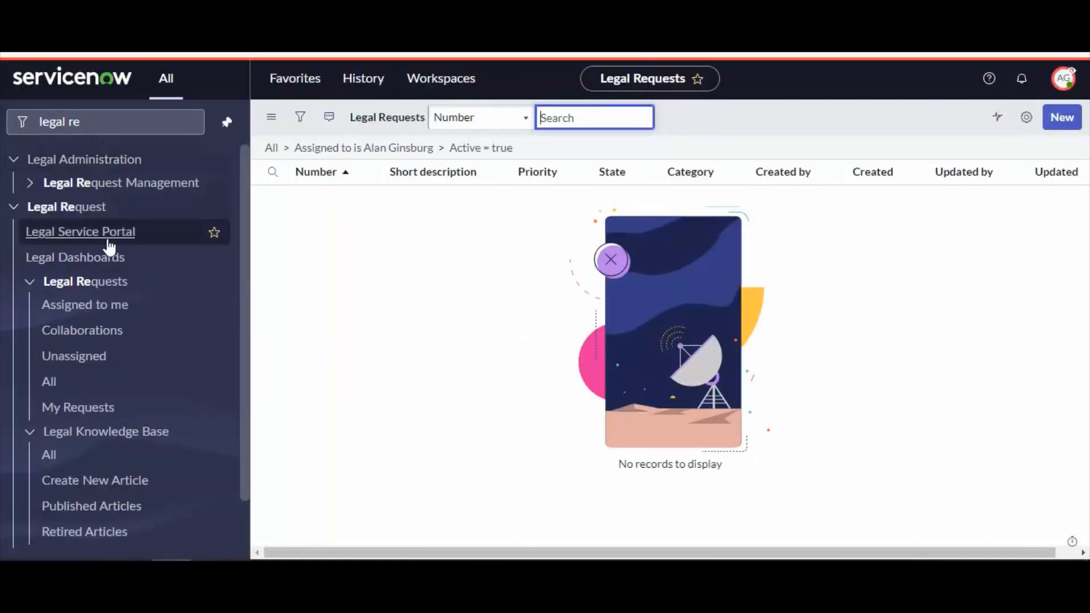
Open request LR0001002 from all legal requests and review its state and related legal matter
click(56, 384)
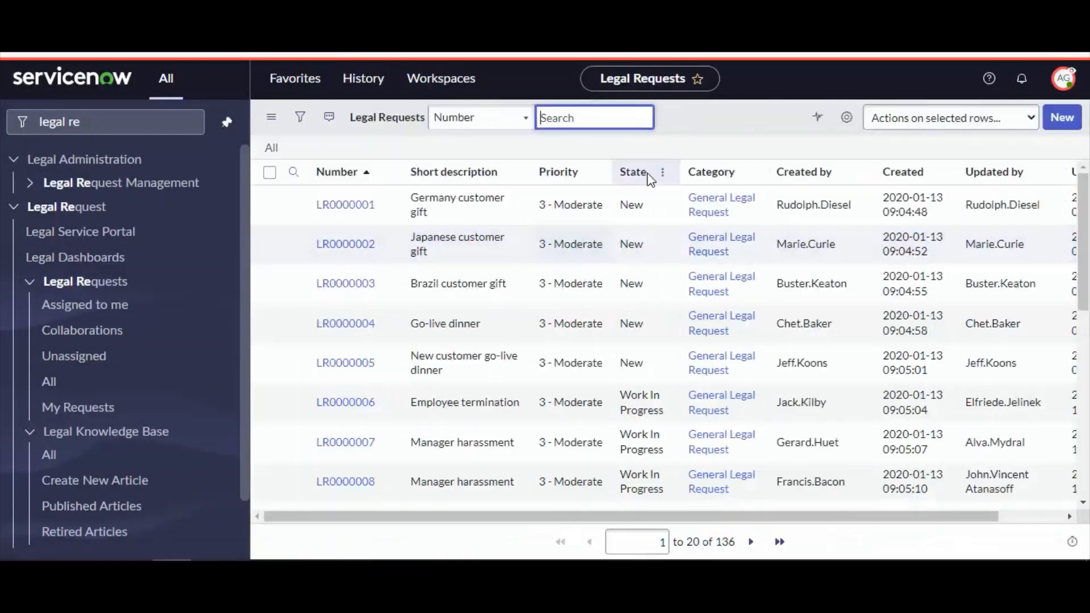
key(ctrl+v)
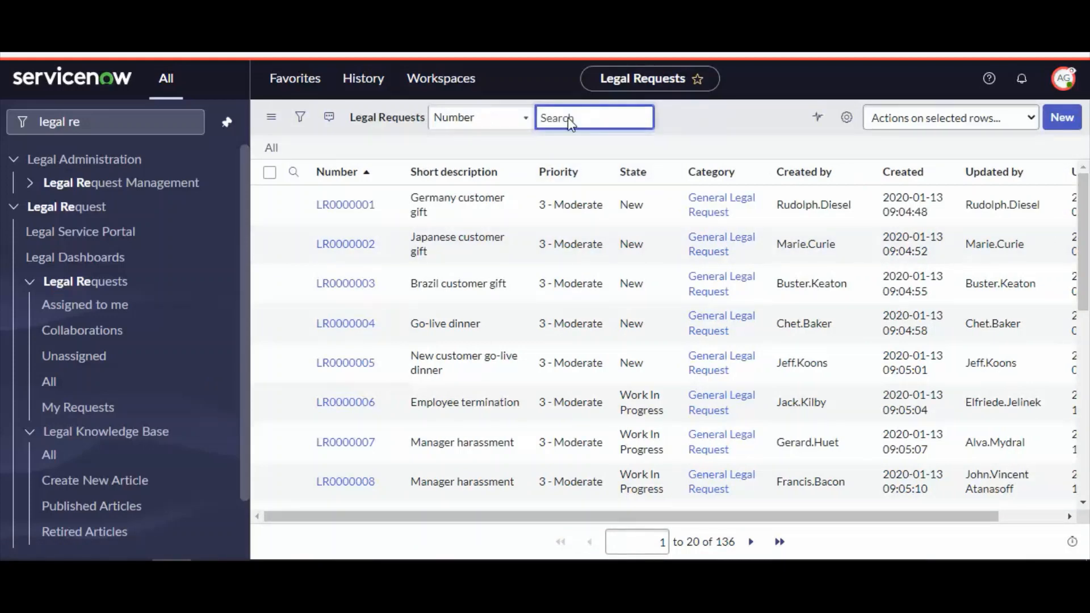
click(348, 245)
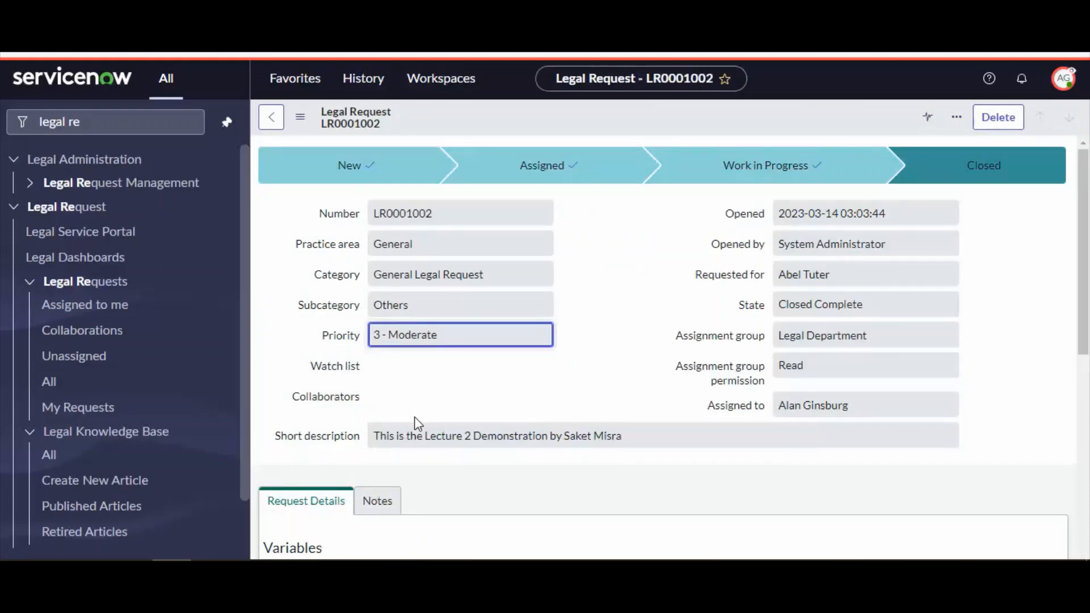
scroll(522, 405, down, 7)
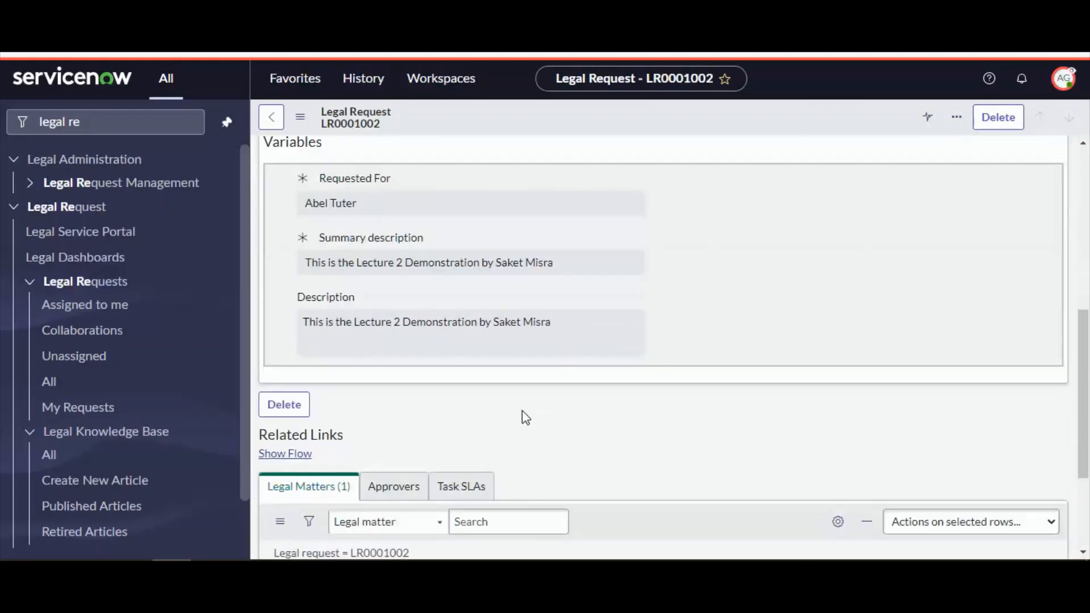
scroll(526, 418, down, 3)
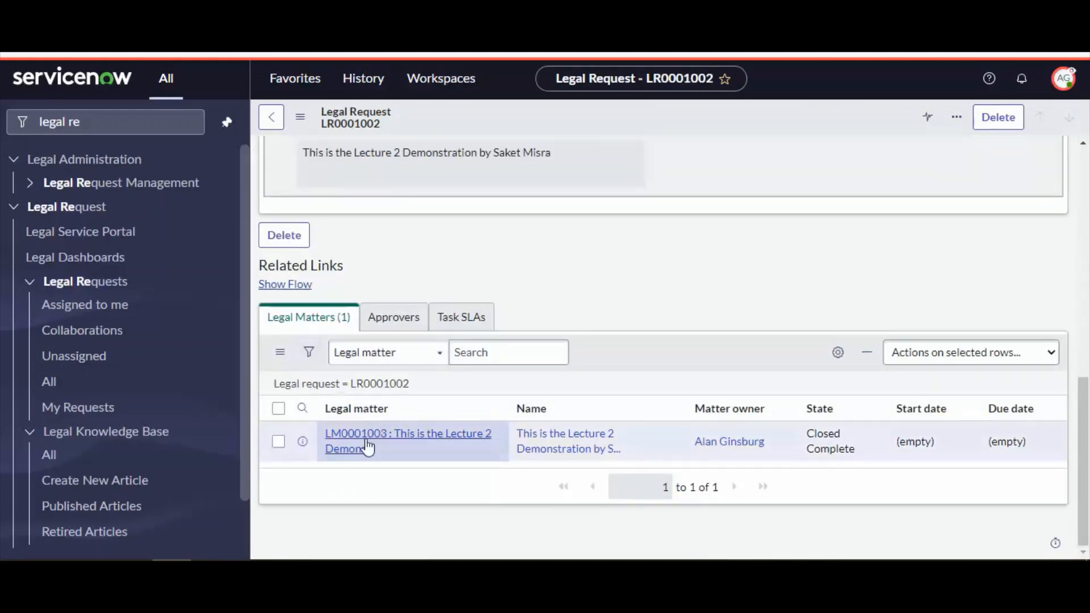
scroll(587, 431, up, 10)
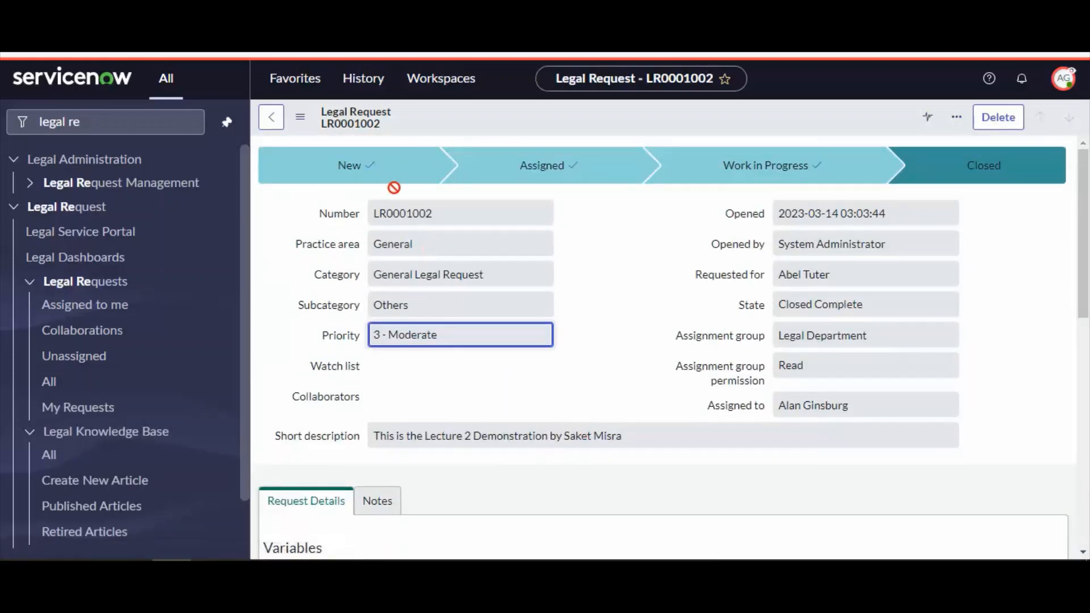
double_click(416, 214)
scroll(529, 363, down, 10)
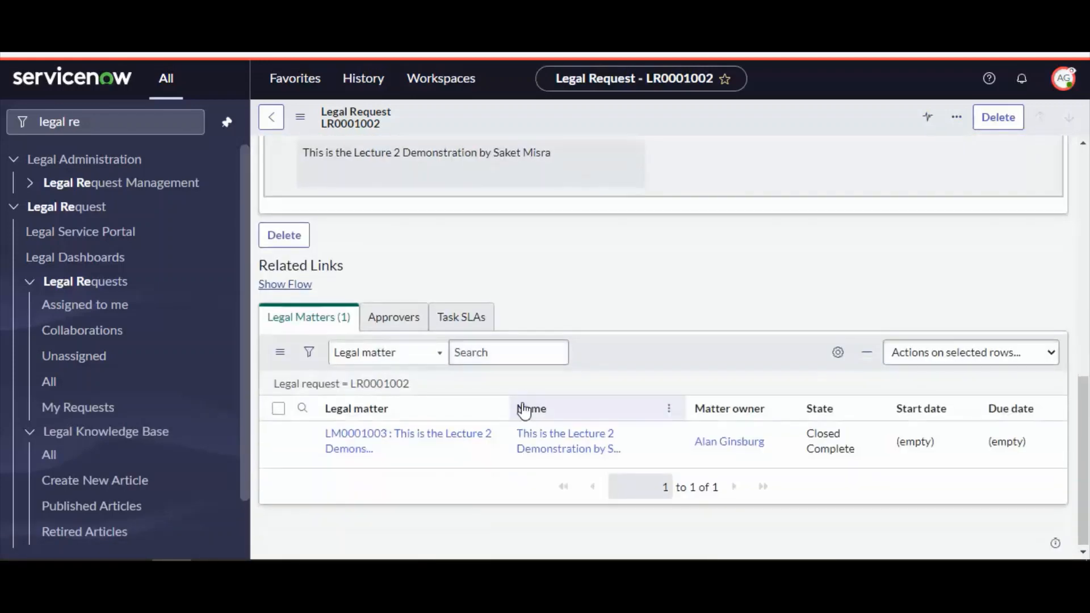
drag(270, 318, 335, 319)
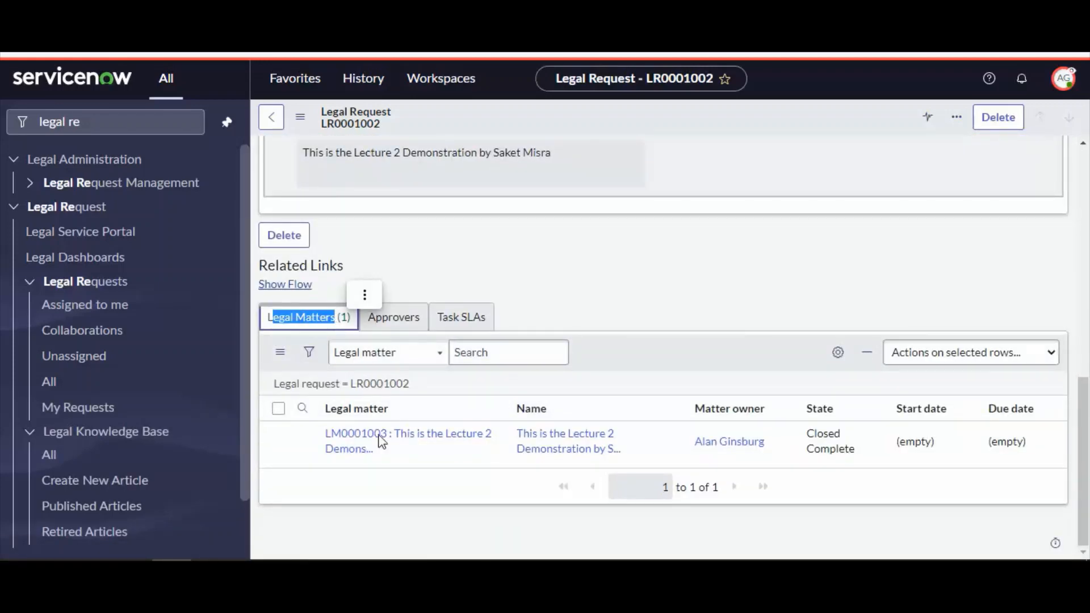
Open the related legal matter LM0001003 from the request and check its Phases and Tasks related lists
drag(363, 437, 548, 54)
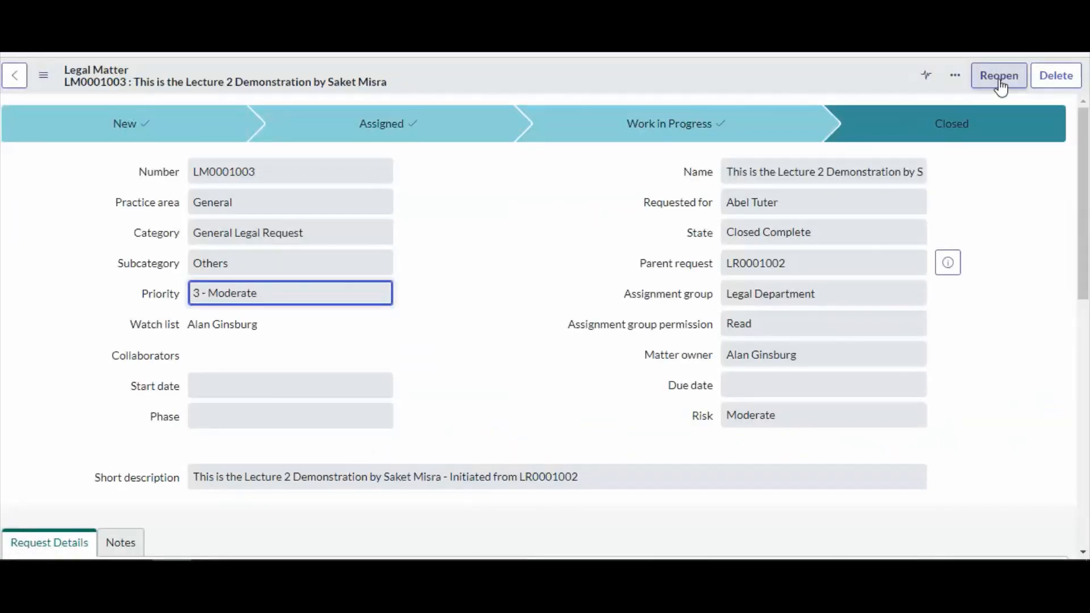
scroll(392, 346, down, 10)
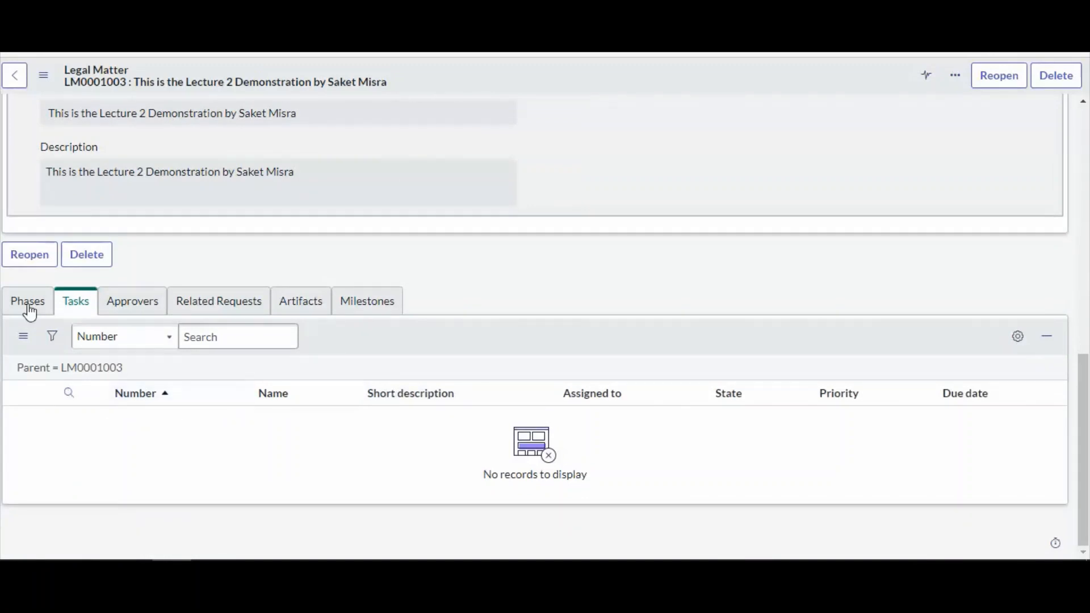
click(30, 309)
click(67, 307)
scroll(581, 353, up, 10)
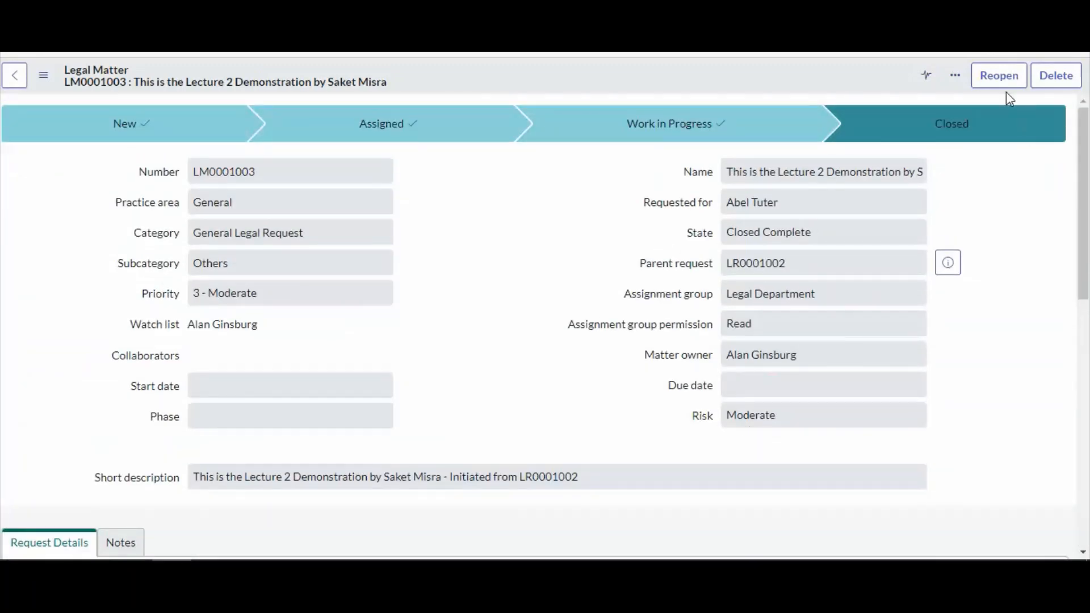
Reopen the legal matter with the comment 'Reopen testing', leaving related requests closed
click(1007, 86)
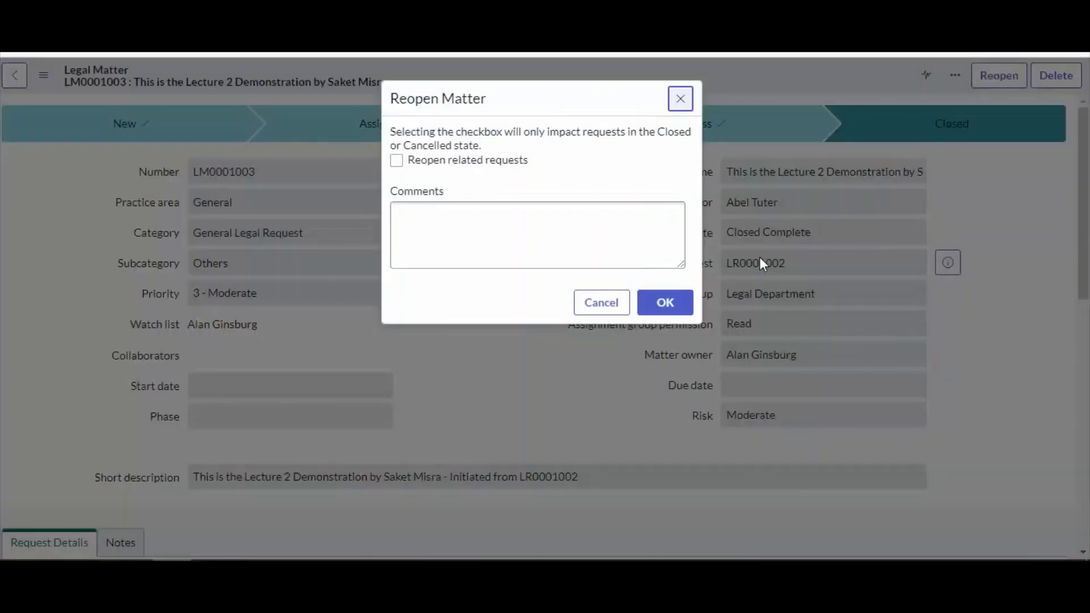
click(511, 237)
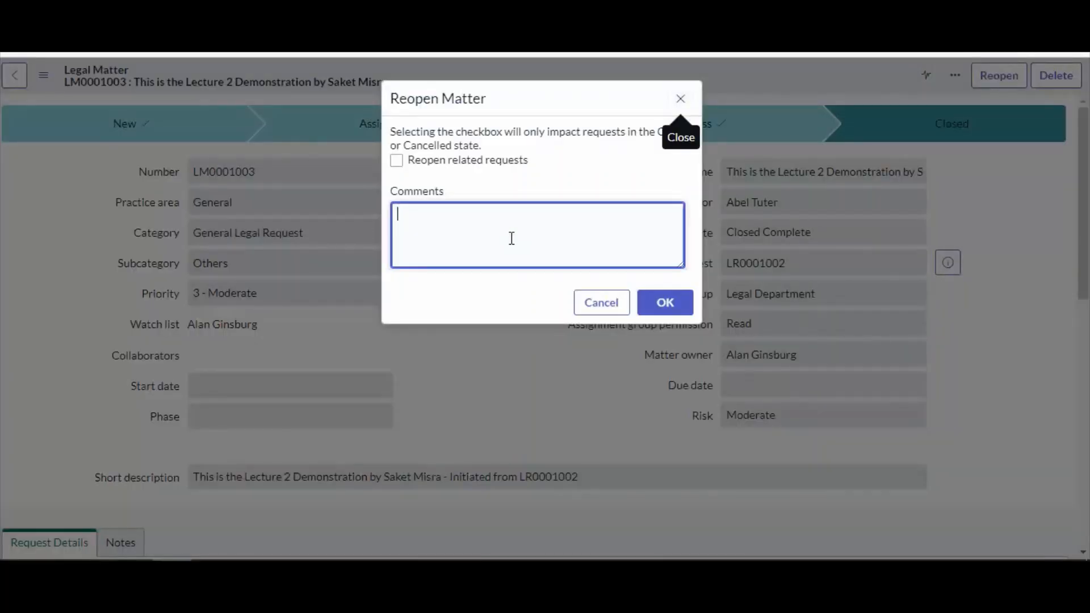
text(Reopen )
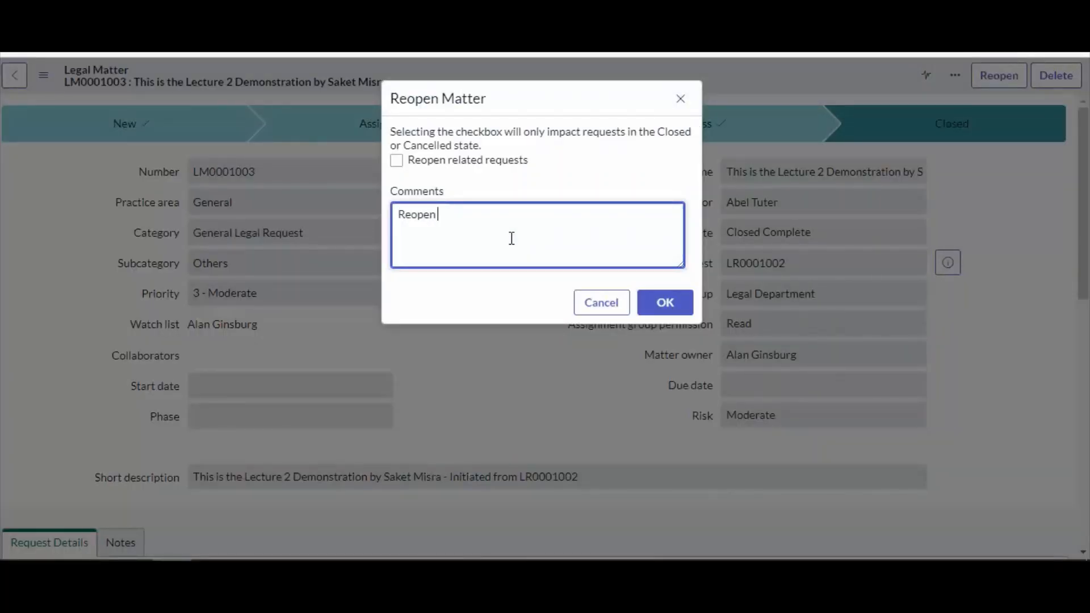
text(testing)
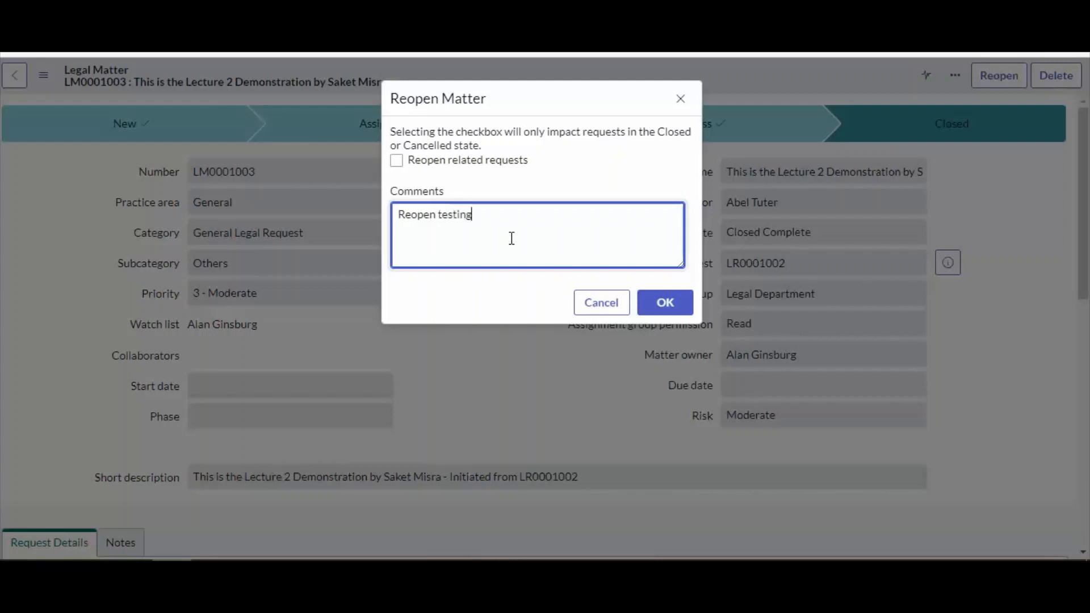
click(665, 302)
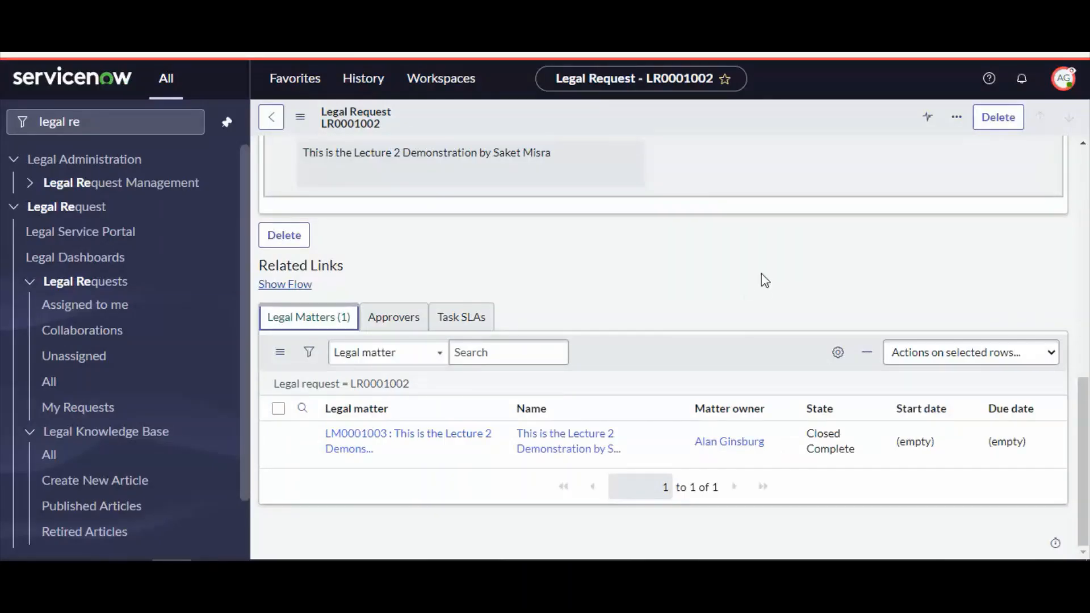
scroll(761, 280, up, 10)
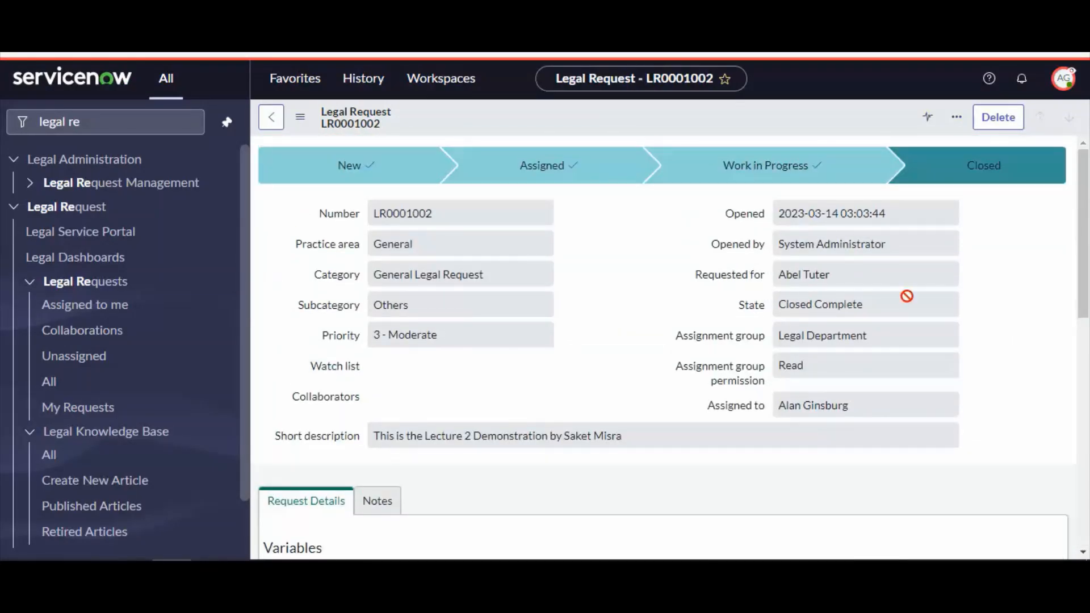
right_click(648, 106)
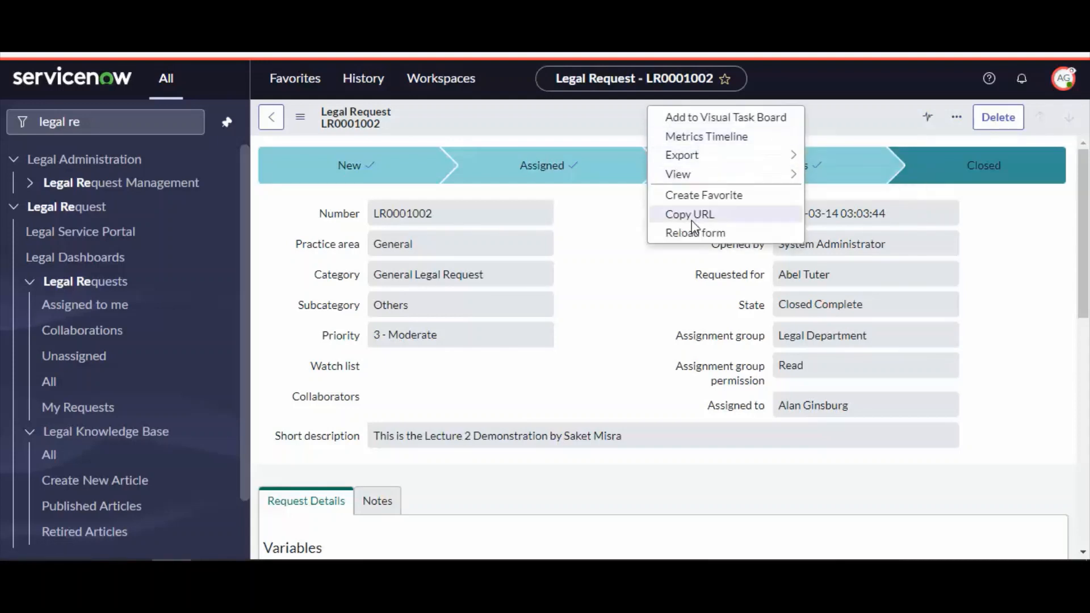
click(687, 230)
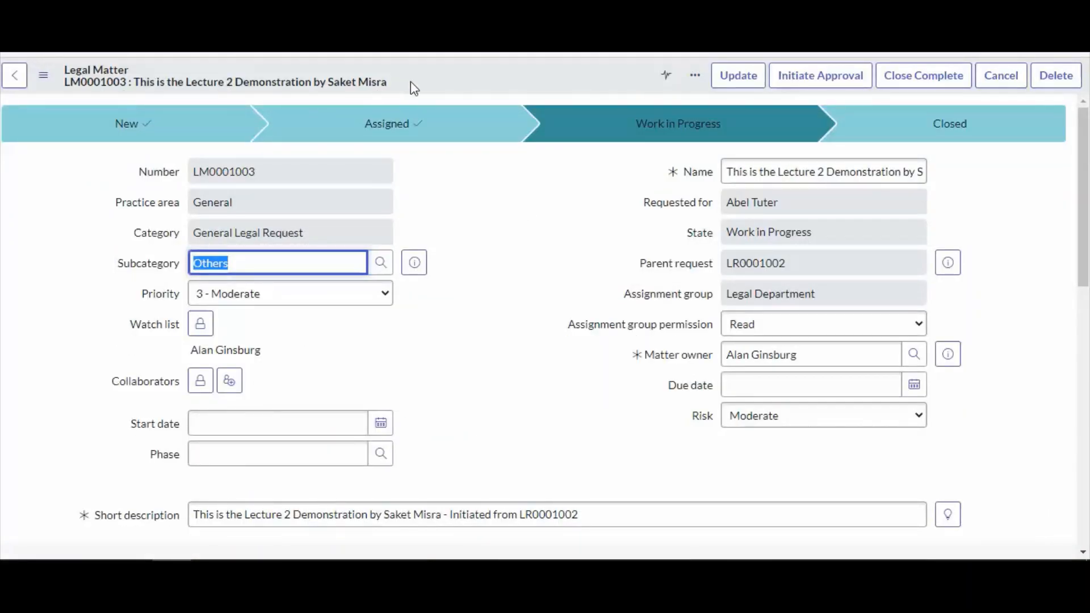
mouse_move(65, 82)
mouse_down()
mouse_move(130, 83)
mouse_move(70, 73)
mouse_up()
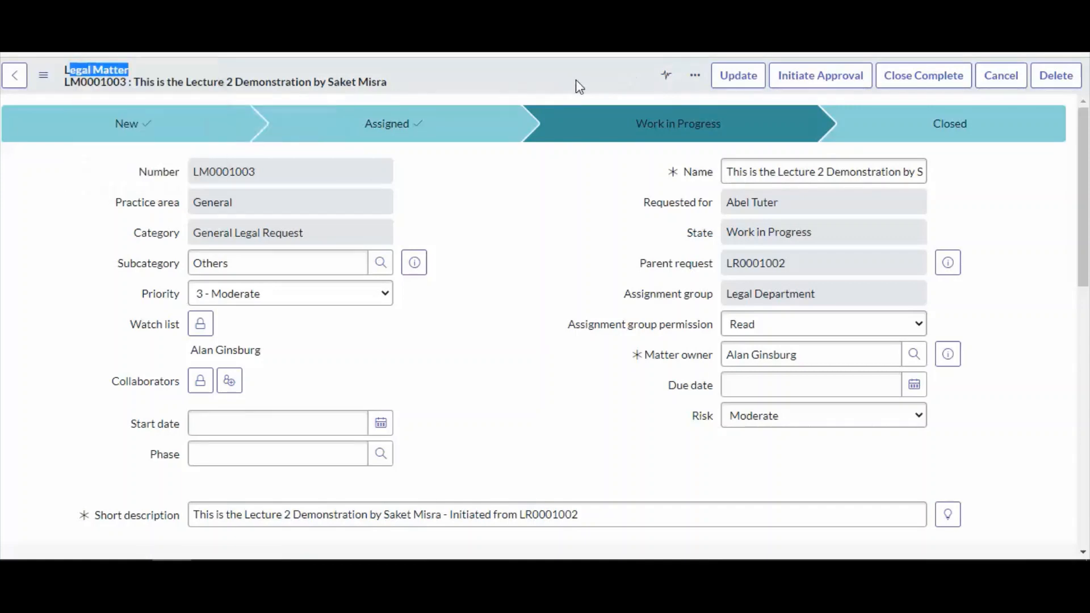
scroll(628, 246, down, 12)
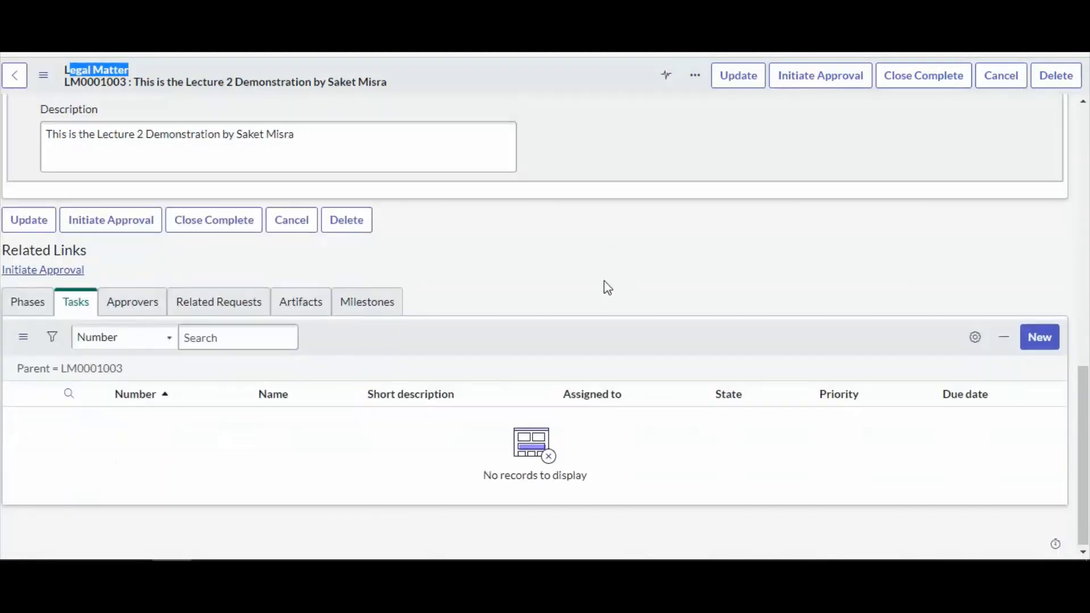
click(1037, 340)
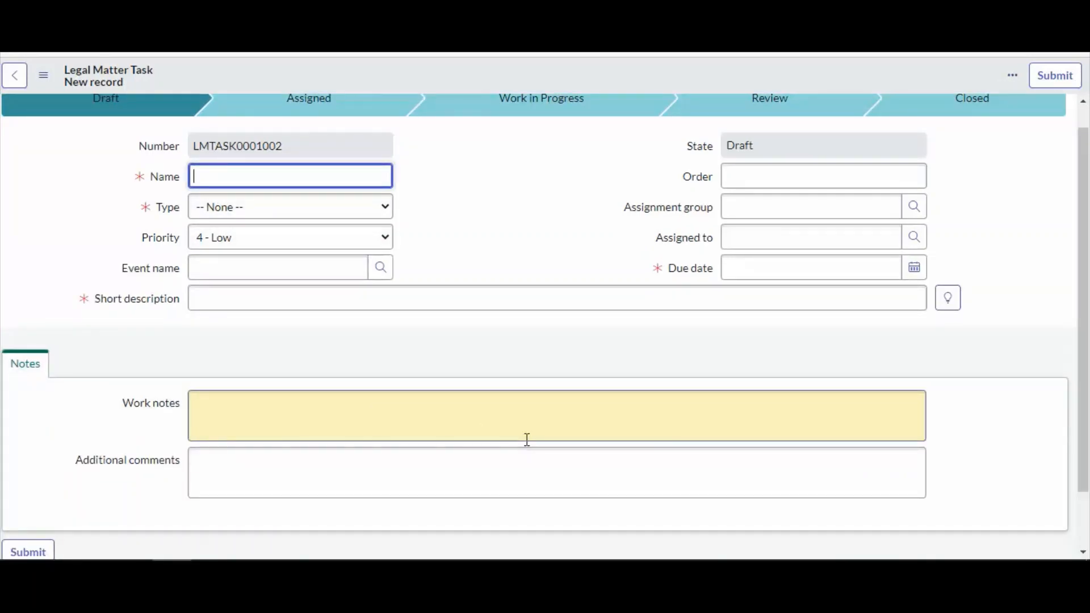
click(739, 245)
click(733, 266)
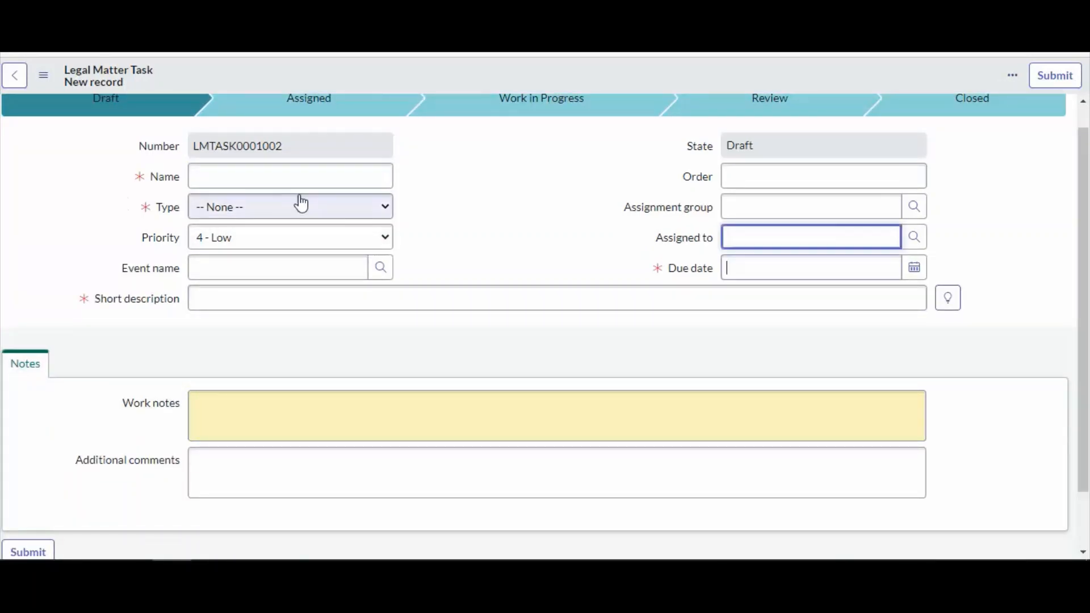
click(263, 211)
click(258, 254)
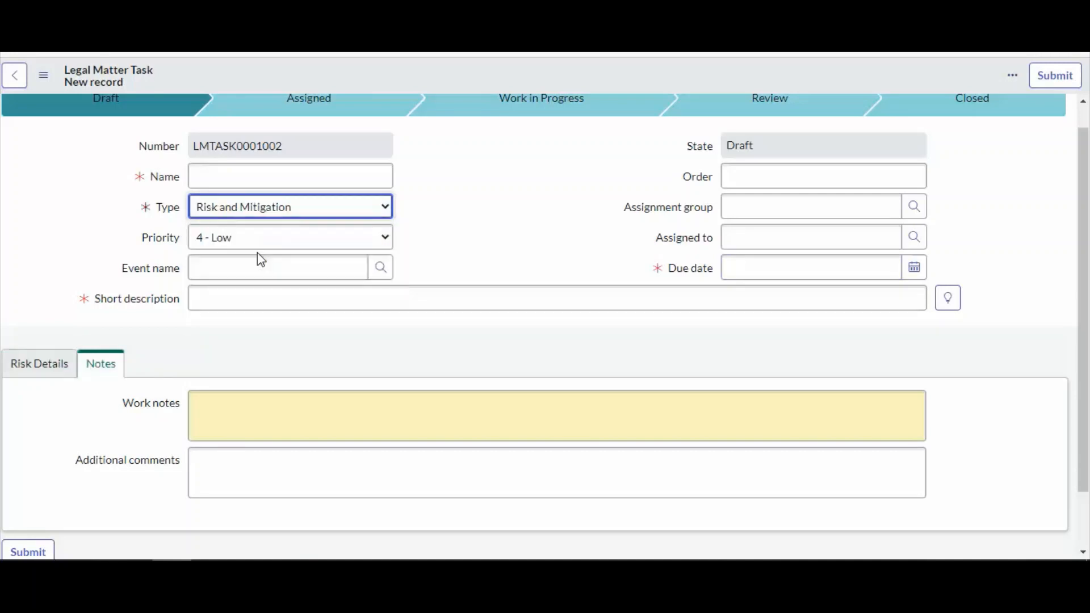
click(36, 371)
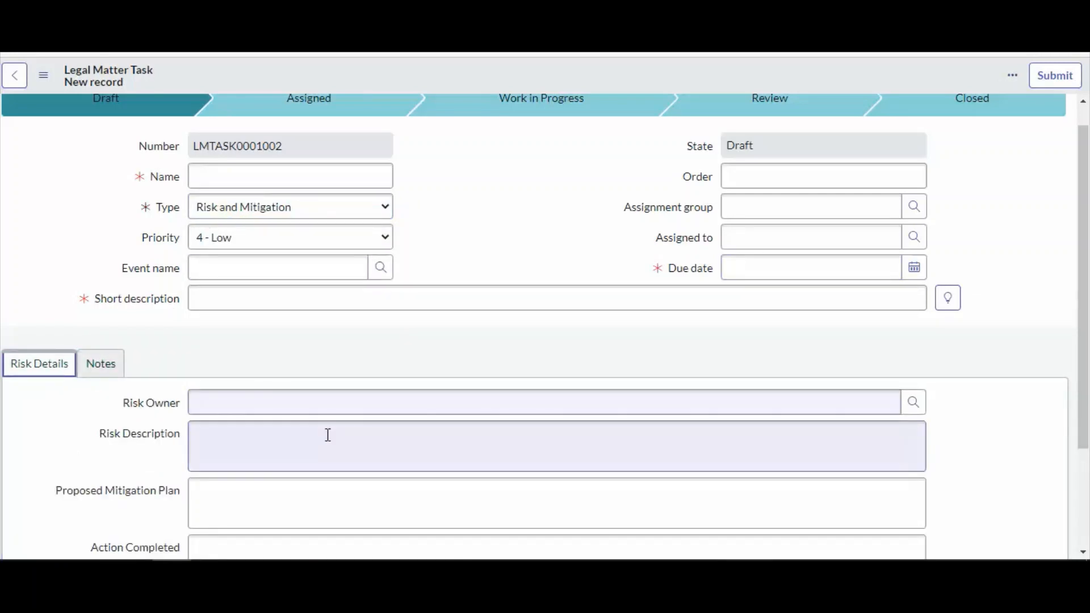
scroll(326, 436, down, 3)
click(244, 259)
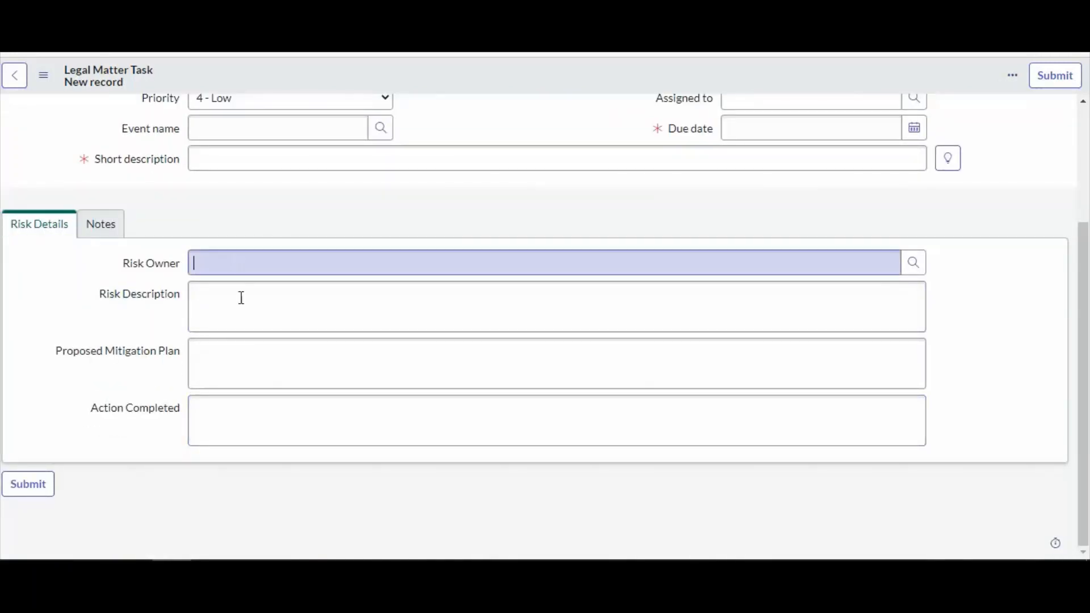
click(263, 358)
scroll(253, 356, up, 3)
click(20, 80)
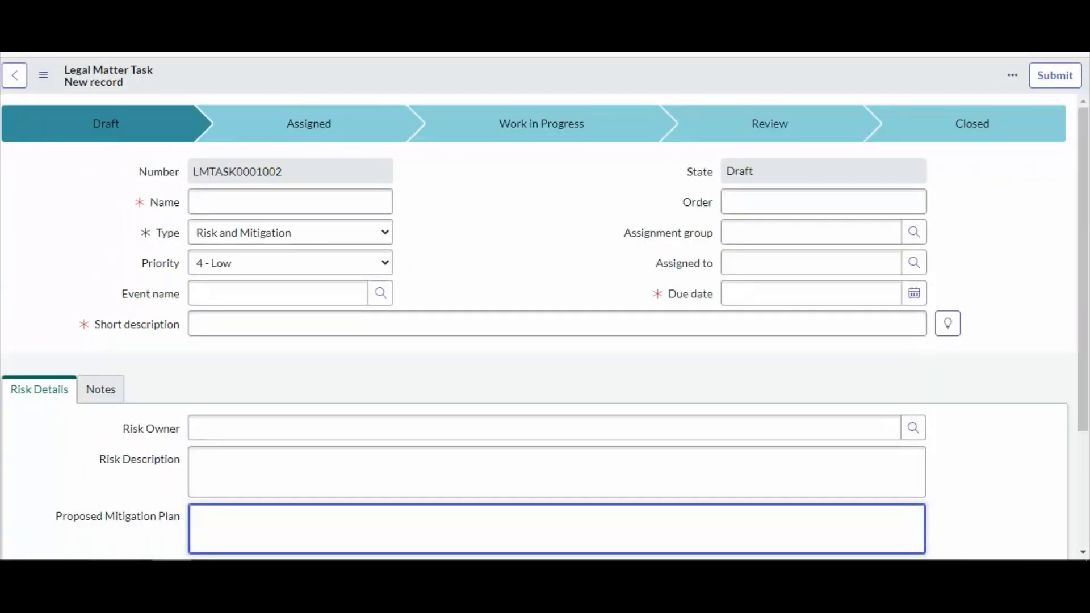
click(624, 103)
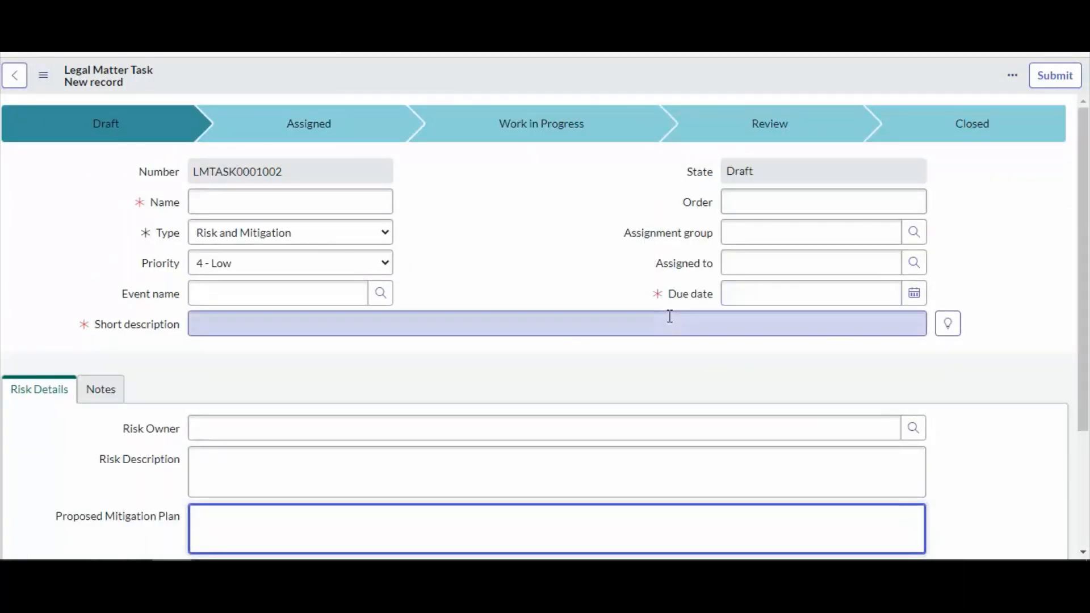
Add a new phase named Test1 with order 1 to the legal matter
scroll(450, 309, down, 10)
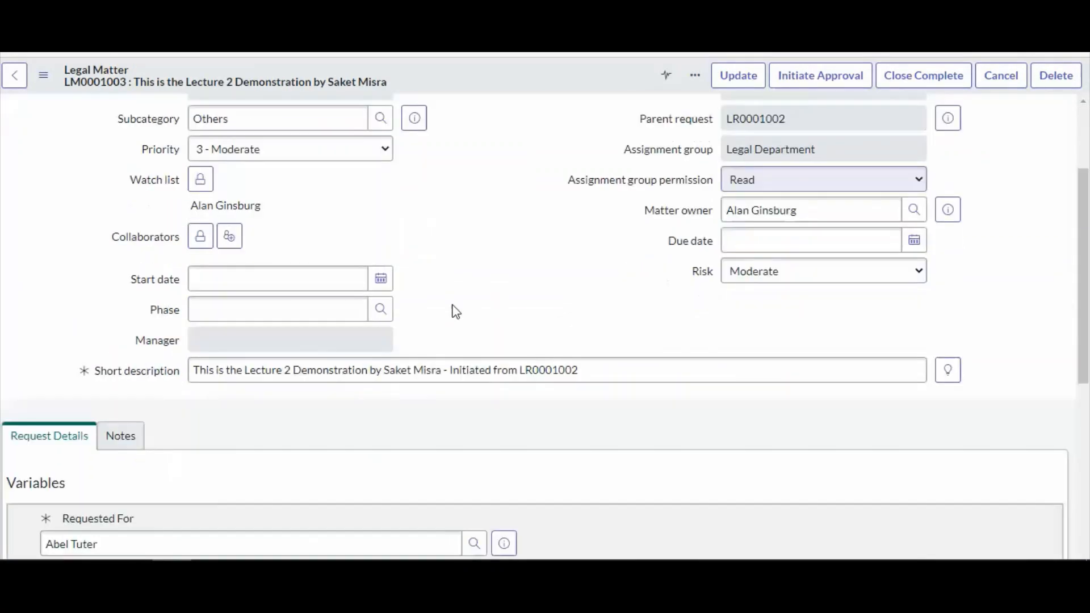
scroll(458, 339, down, 2)
click(20, 311)
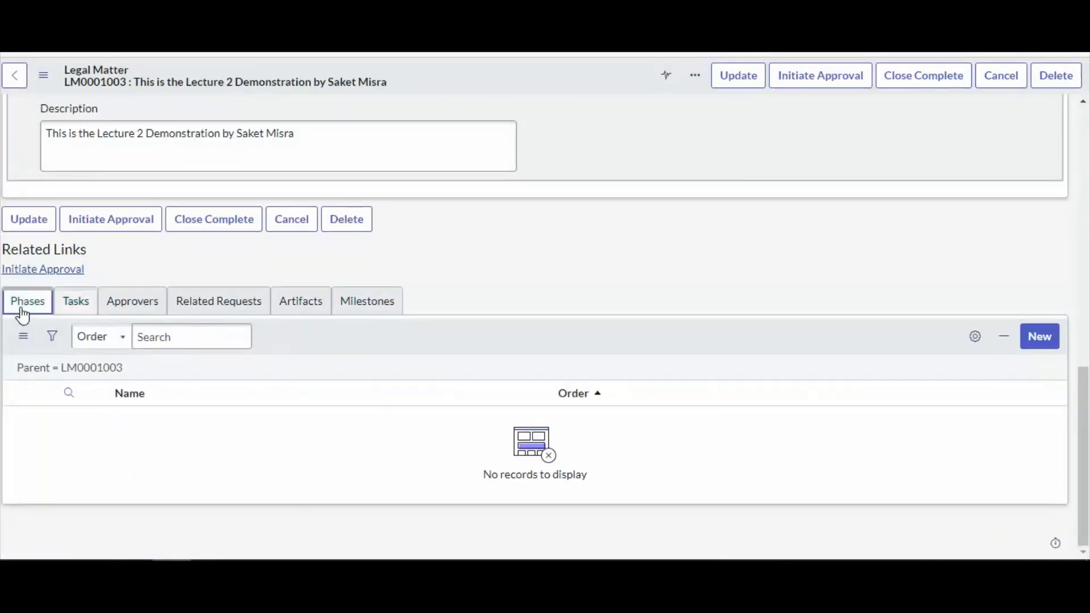
click(1043, 340)
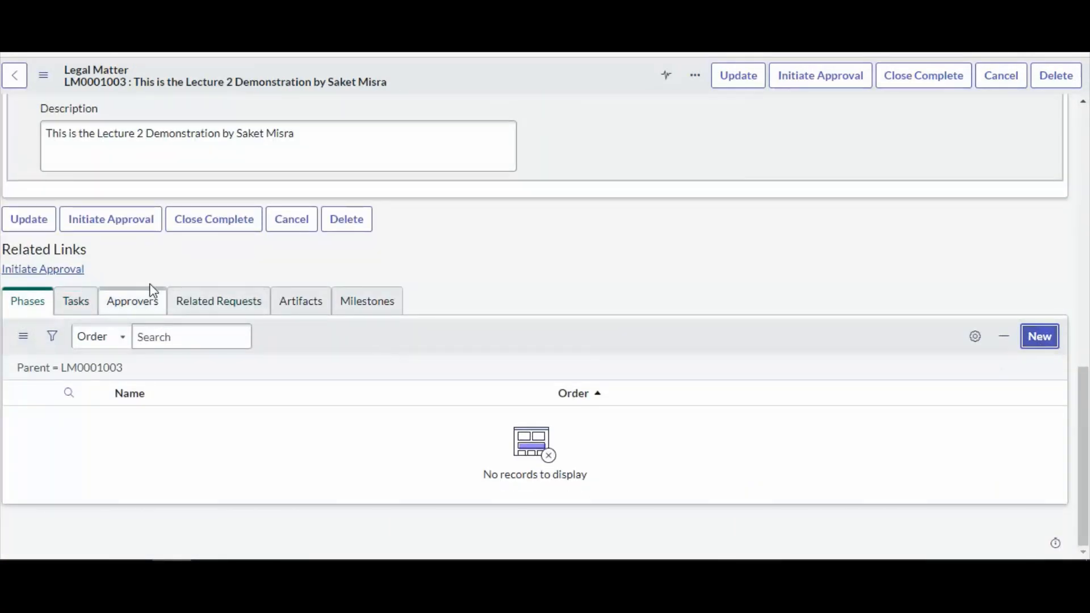
click(1041, 340)
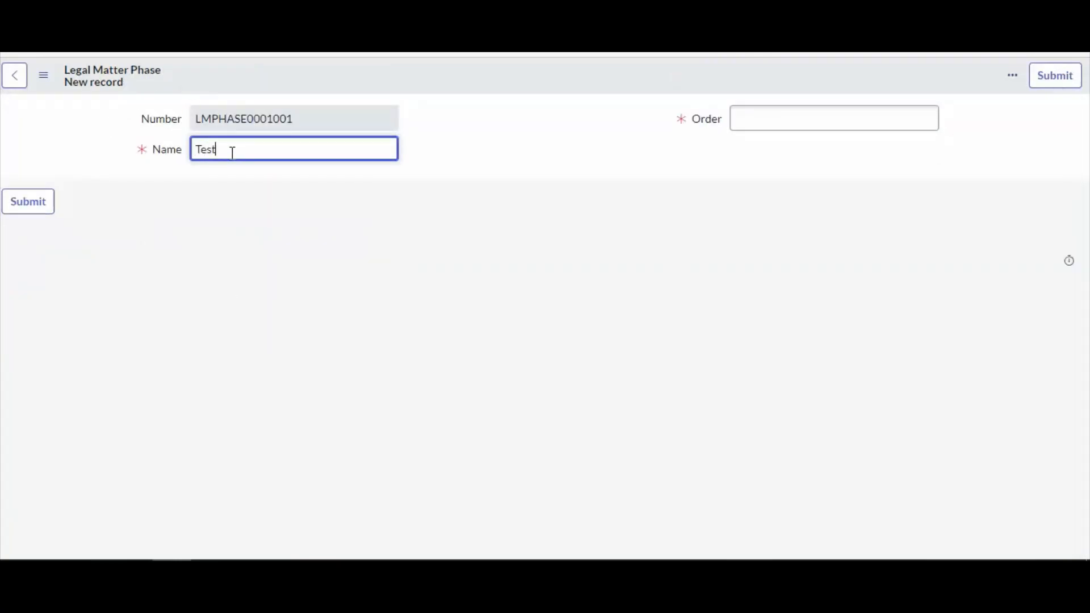
click(808, 122)
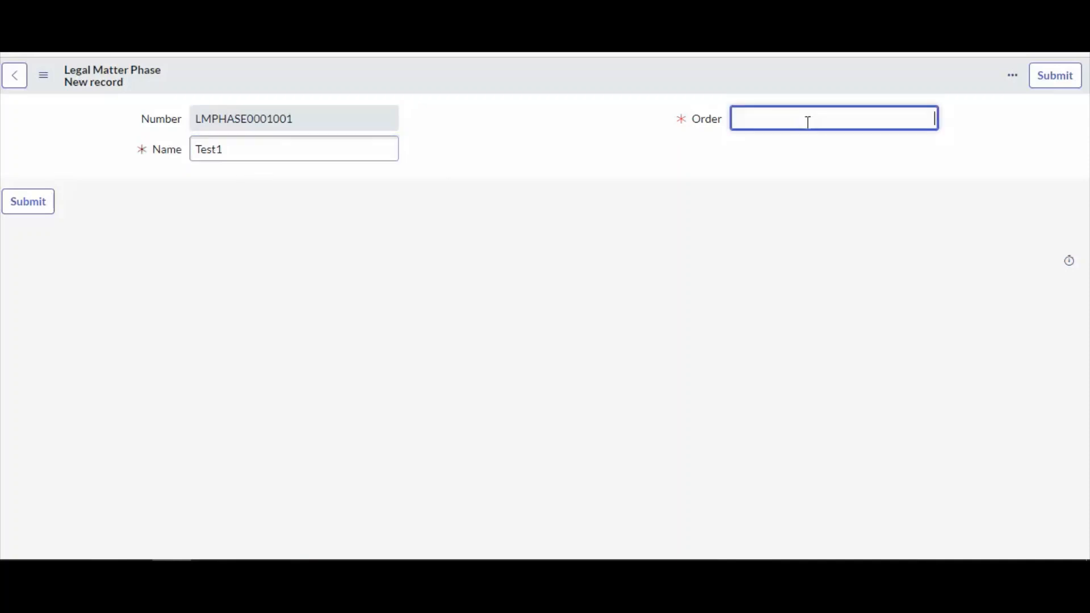
click(1057, 76)
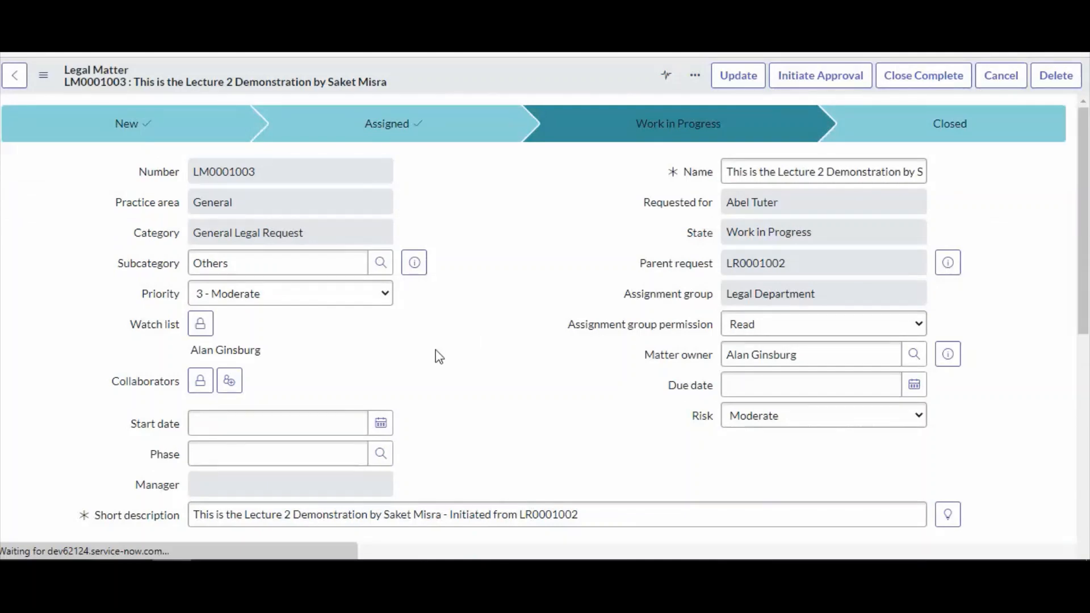
Review the legal matter's Phases and Tasks related lists
scroll(439, 360, down, 5)
scroll(440, 360, down, 5)
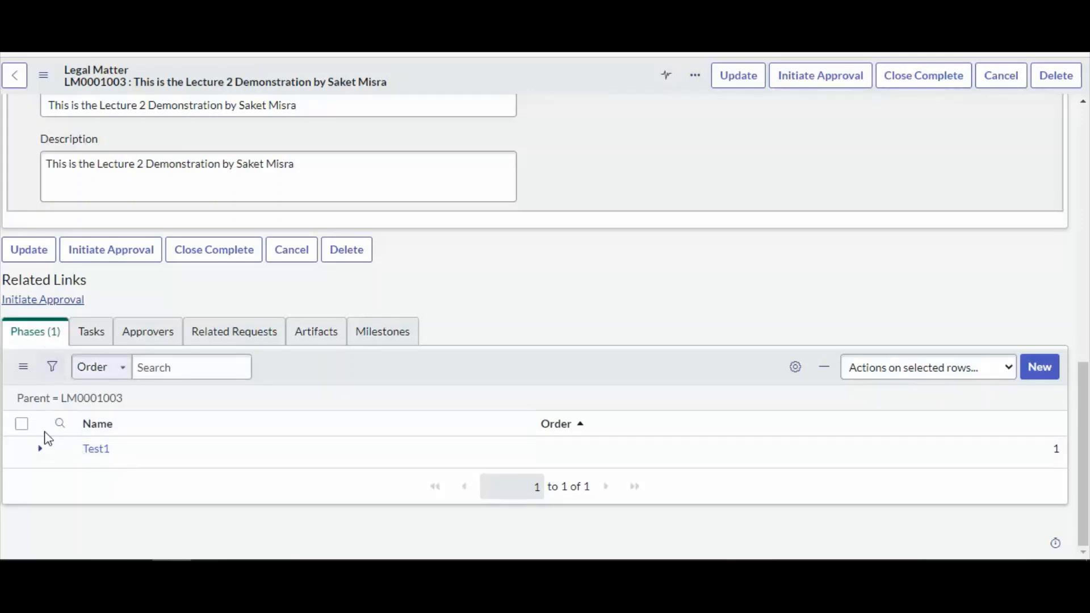
click(83, 331)
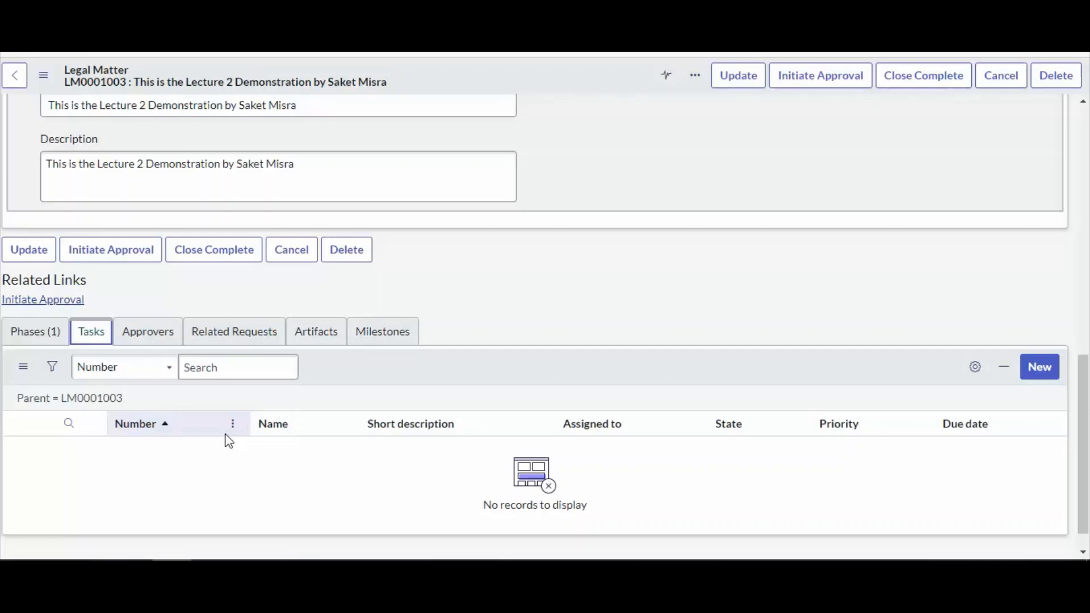
click(40, 335)
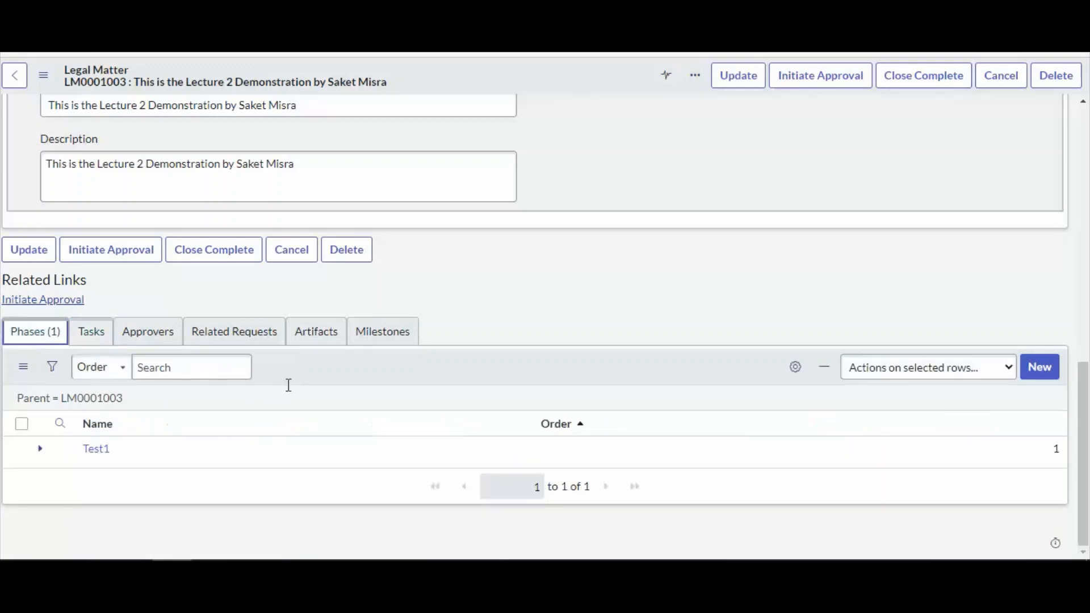
scroll(507, 443, up, 10)
scroll(506, 443, up, 3)
Close the legal matter as complete with the comment 'Final Testing', without closing related requests
click(924, 76)
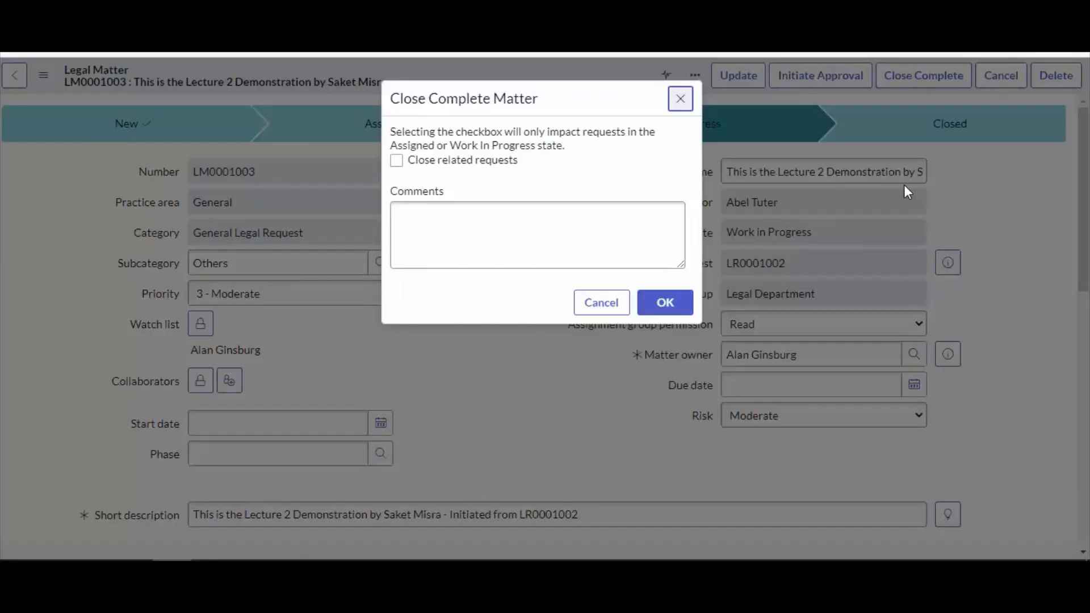
click(463, 222)
text(Fi)
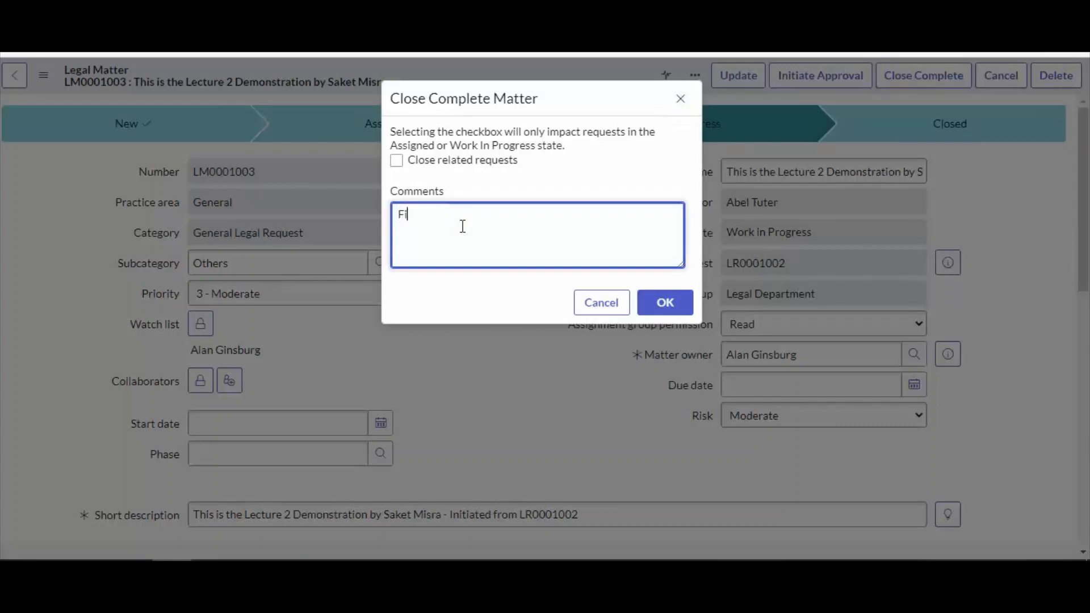
text(nal Testing)
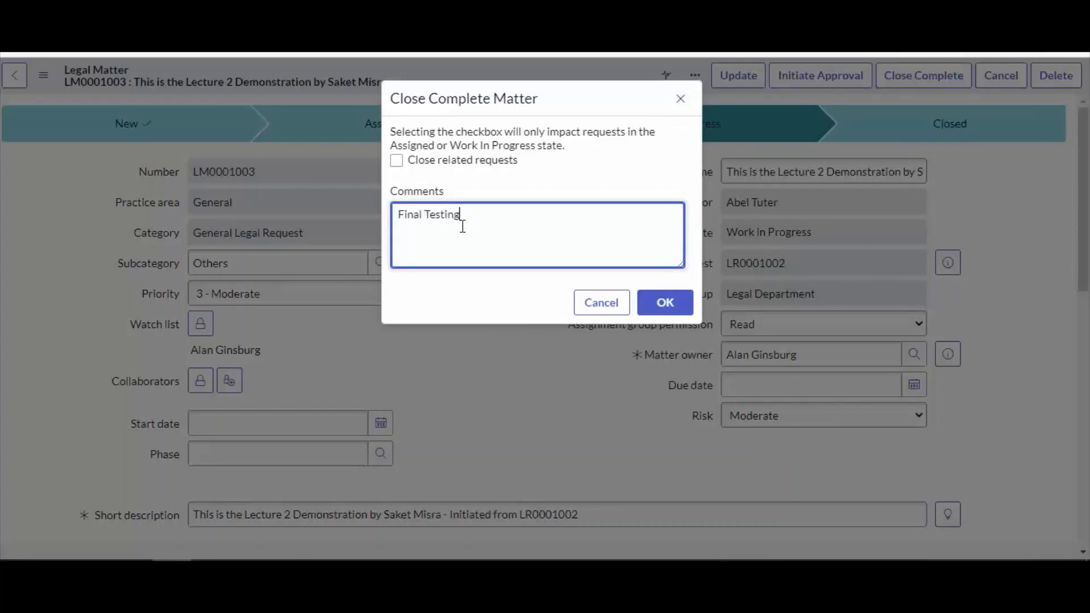
click(668, 304)
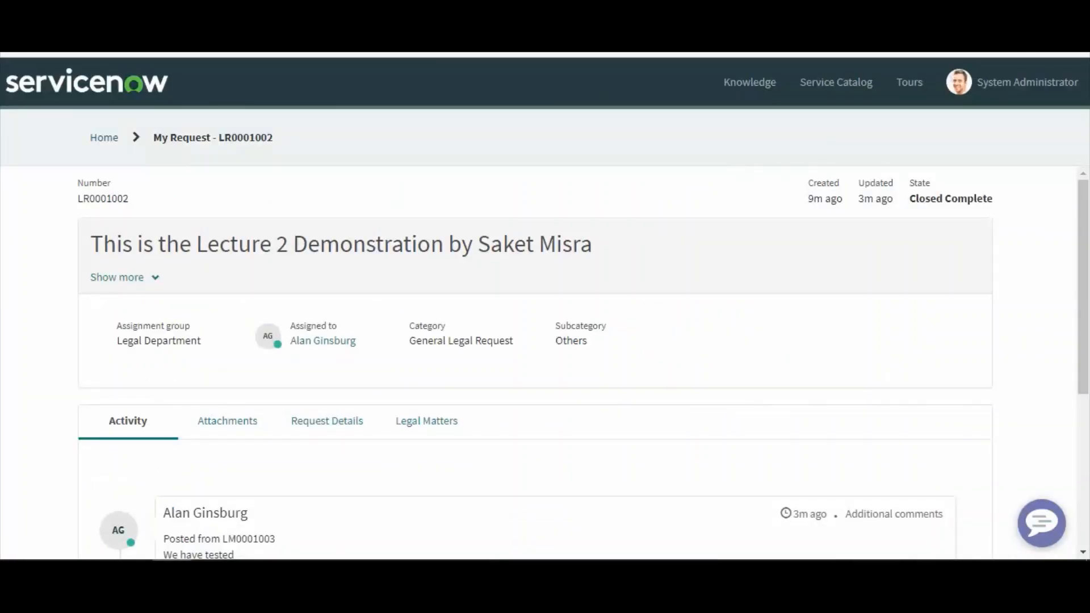
scroll(534, 347, down, 1)
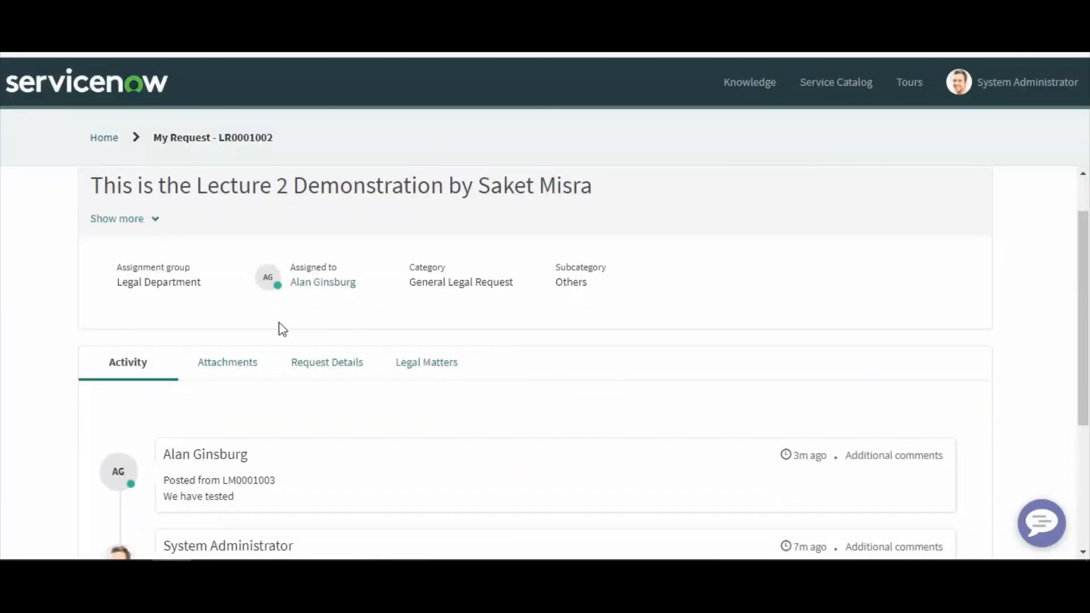
scroll(278, 324, up, 1)
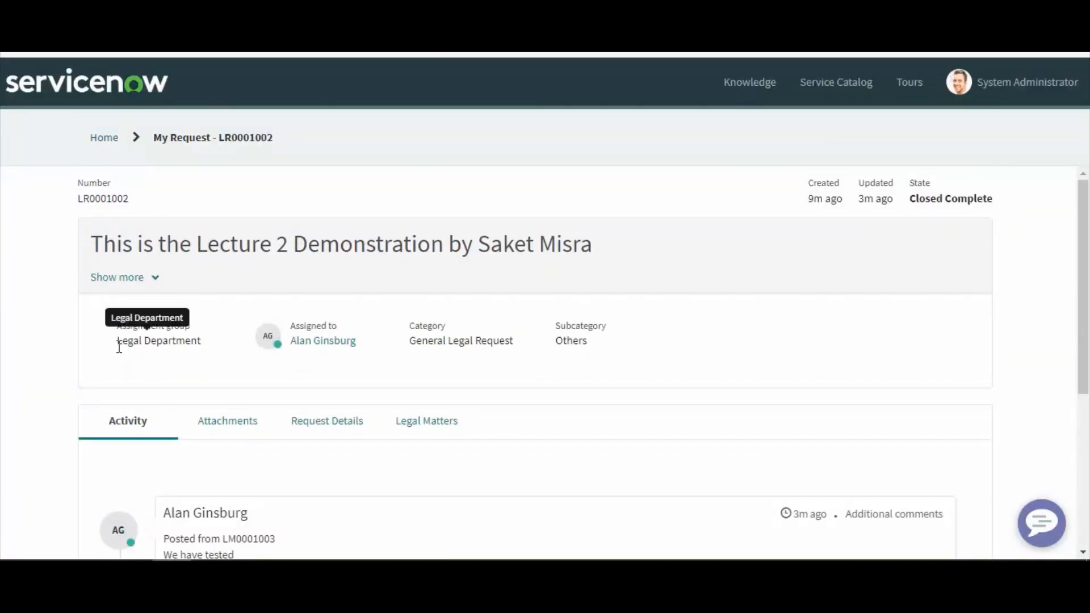
Review the closed request's assignment group, assignee, category and subcategory in the portal
drag(117, 343, 202, 343)
drag(364, 343, 289, 346)
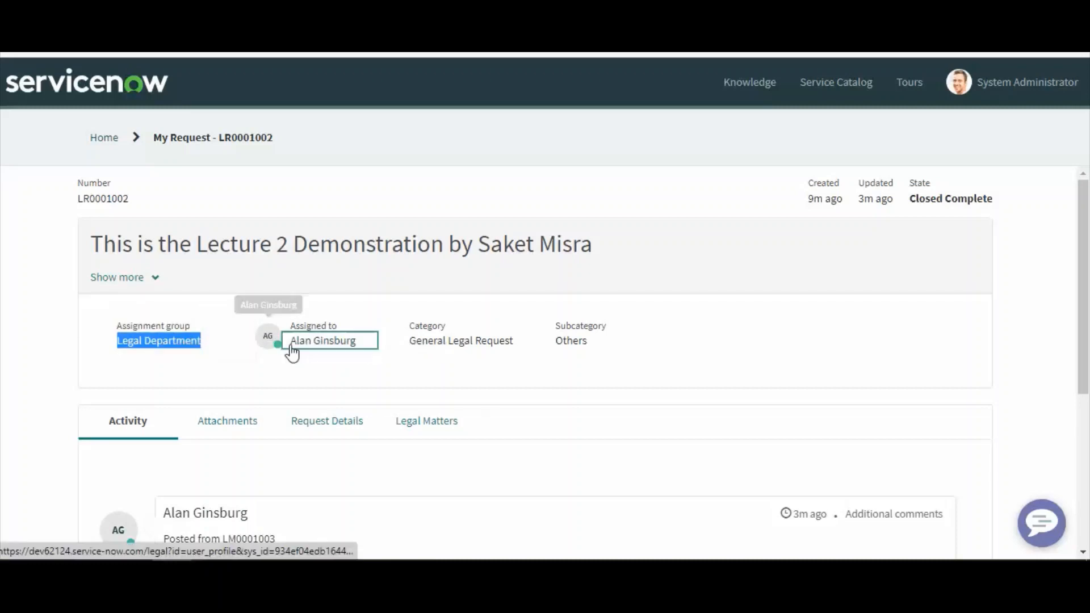
drag(517, 345, 395, 350)
drag(595, 342, 552, 348)
scroll(246, 309, down, 5)
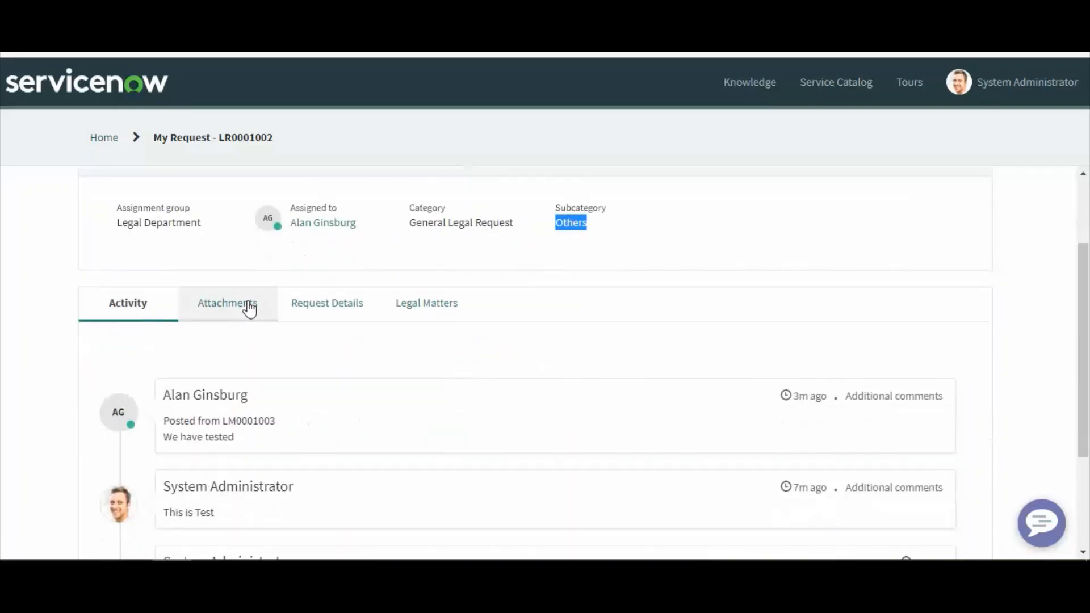
scroll(491, 392, up, 5)
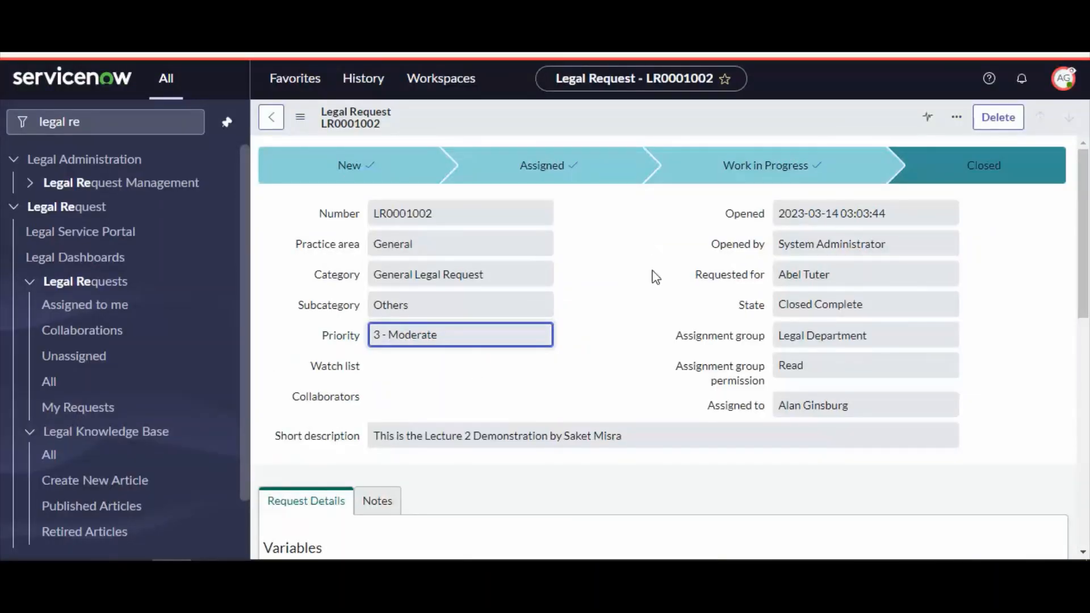
Review the legal request record and its related Legal Matters list in the back end
scroll(588, 410, down, 3)
scroll(588, 411, up, 3)
drag(380, 124, 322, 110)
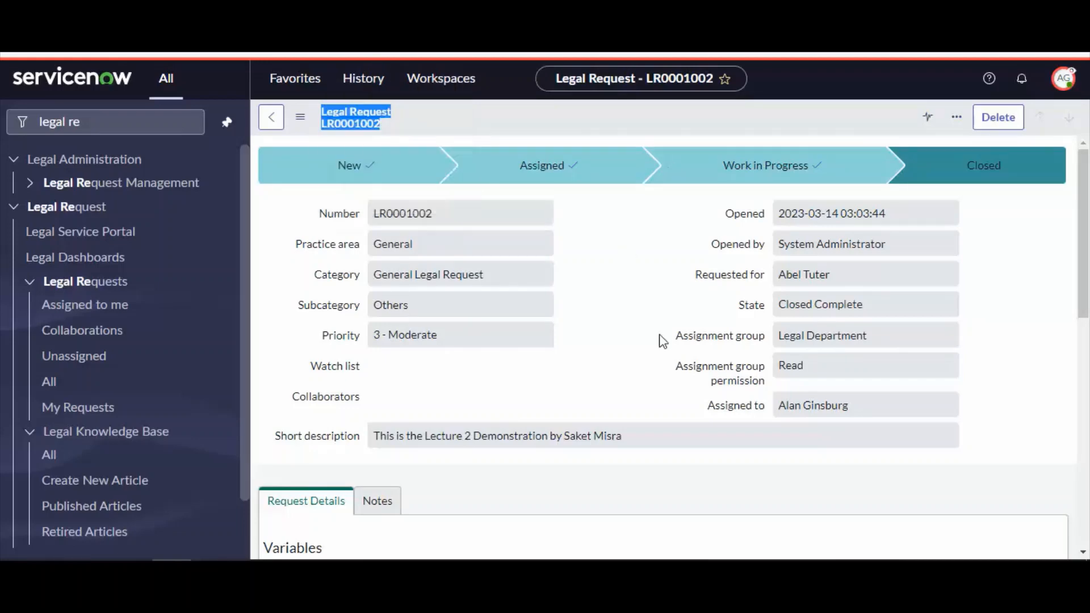
click(633, 345)
scroll(633, 349, down, 10)
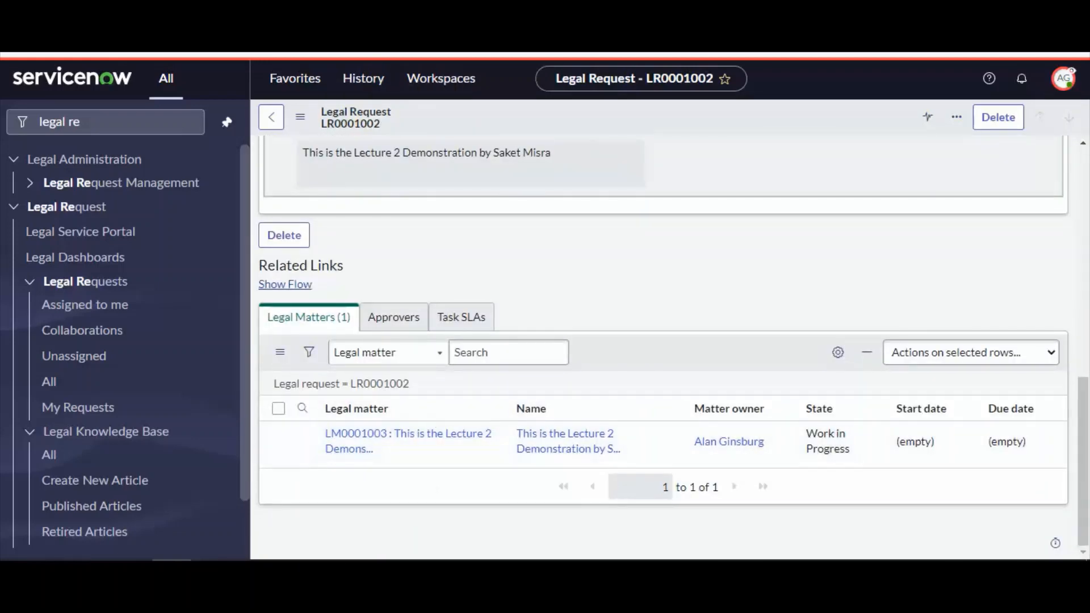
Review the legal matter's Test1 phase and its Tasks list
key(ctrl+Tab)
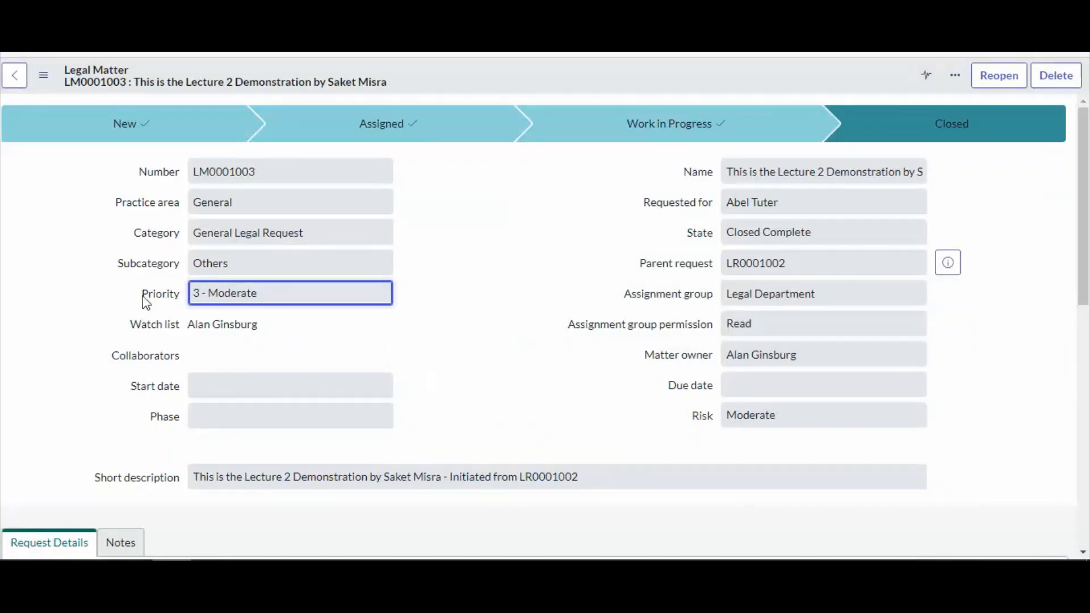
scroll(263, 353, down, 9)
double_click(127, 451)
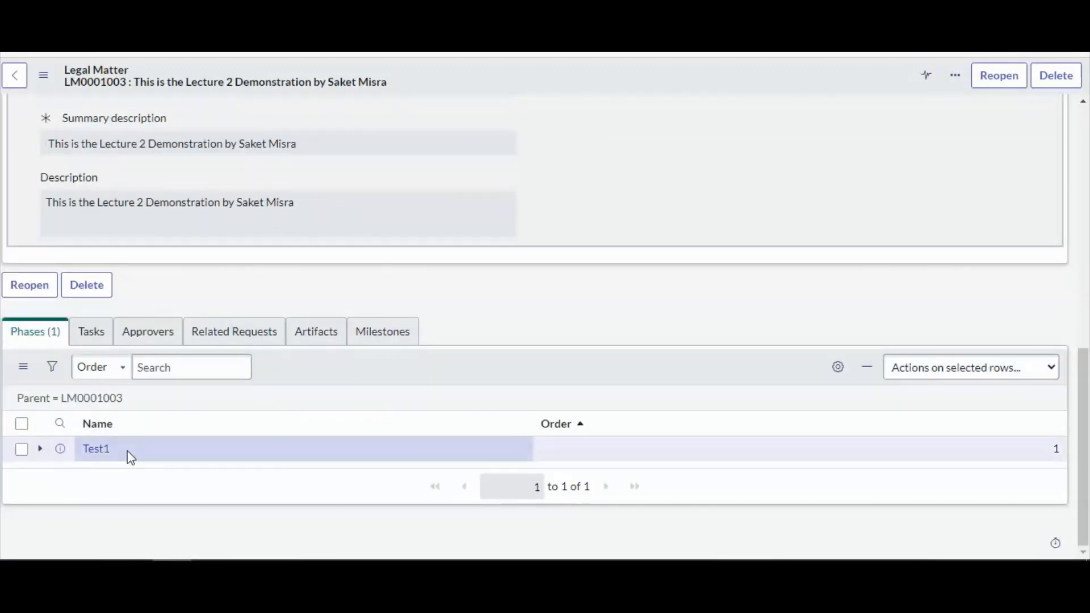
click(91, 331)
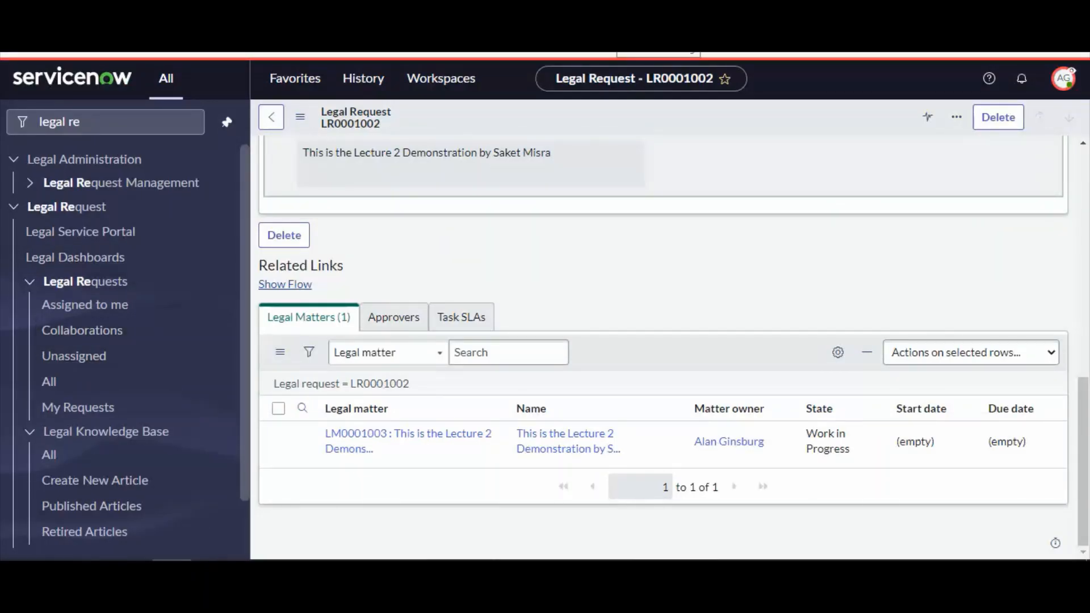
End the current user impersonation to return to the administrator account
click(1064, 78)
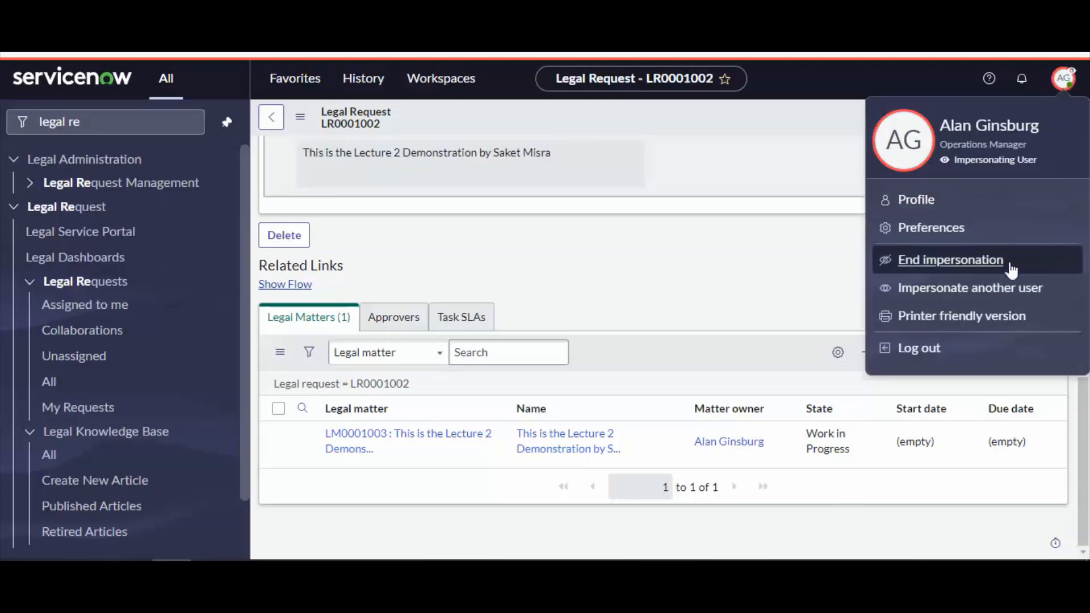
click(945, 261)
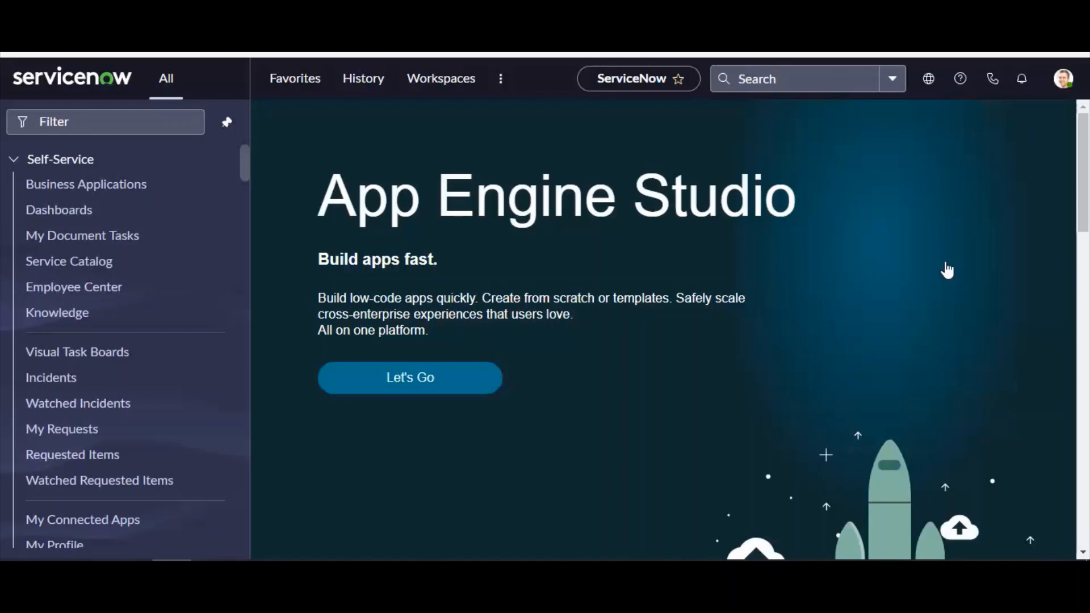
Open the All legal requests list from the Legal Request favorites
click(120, 124)
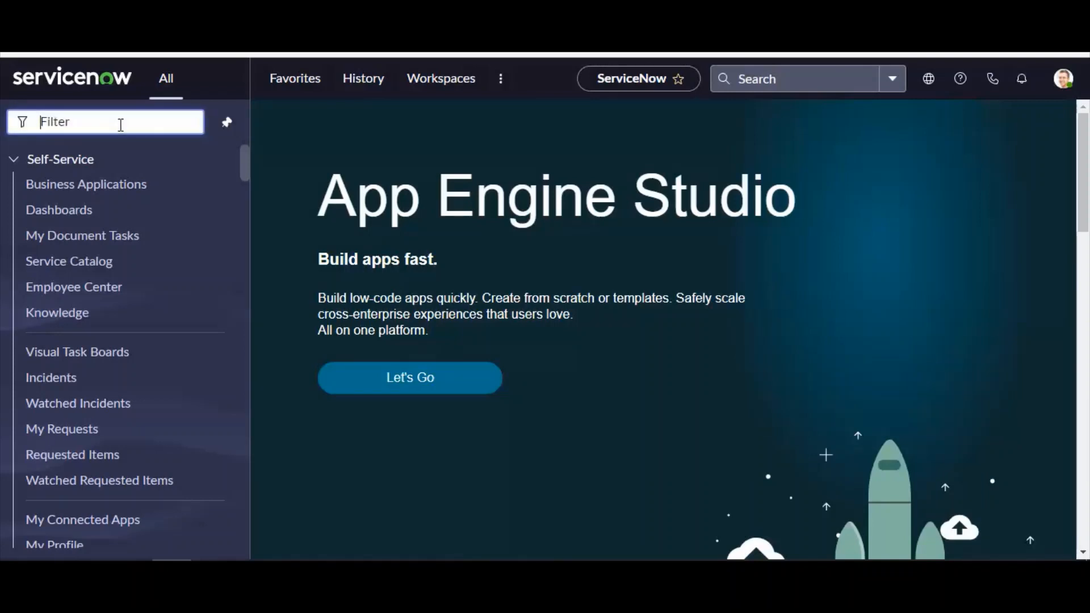
click(309, 84)
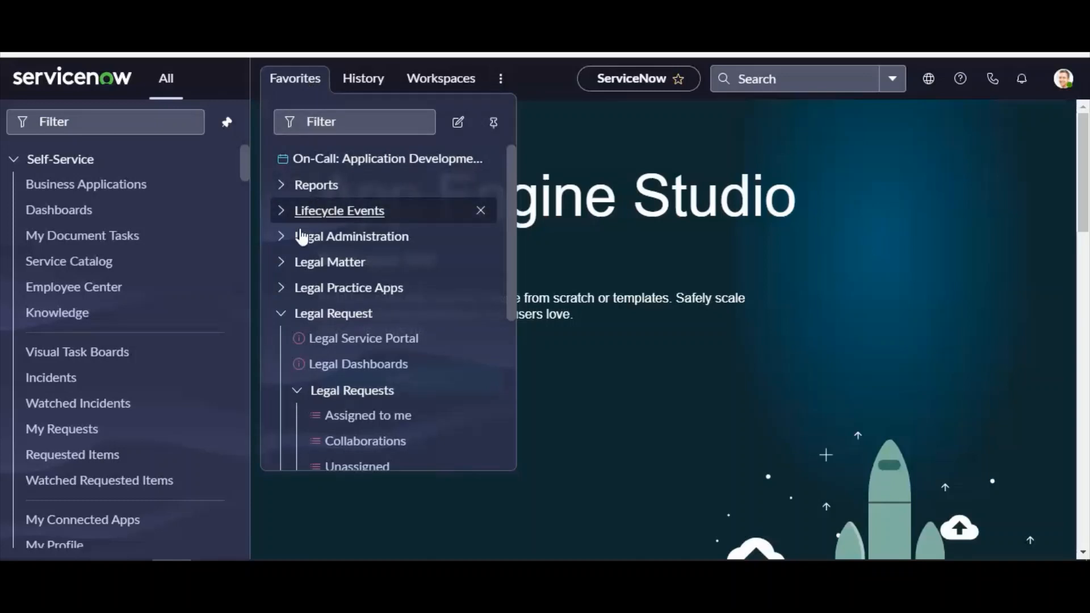
scroll(341, 386, down, 1)
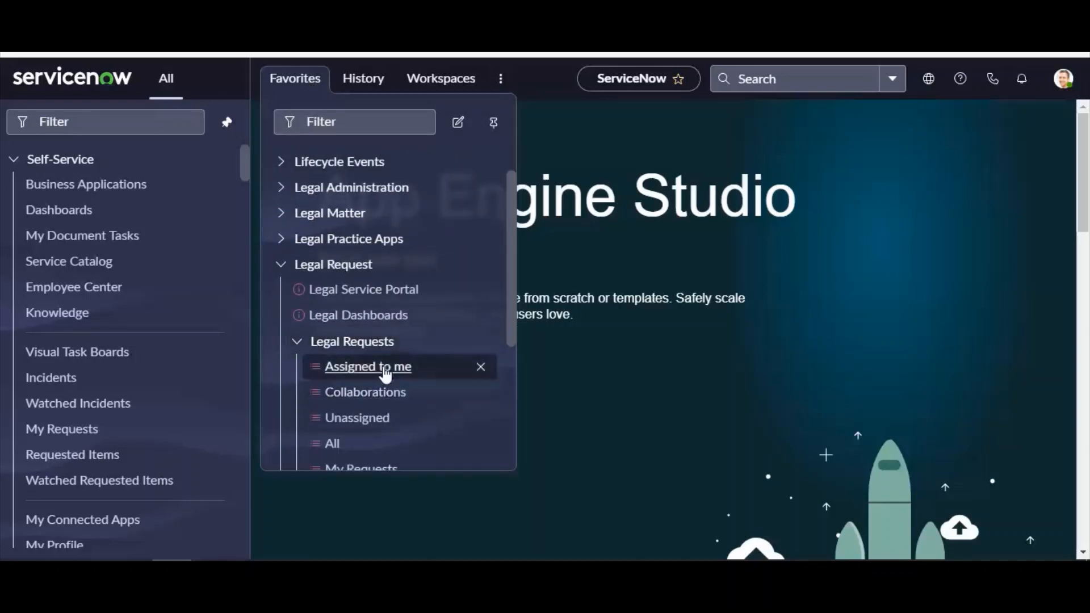
scroll(378, 378, down, 1)
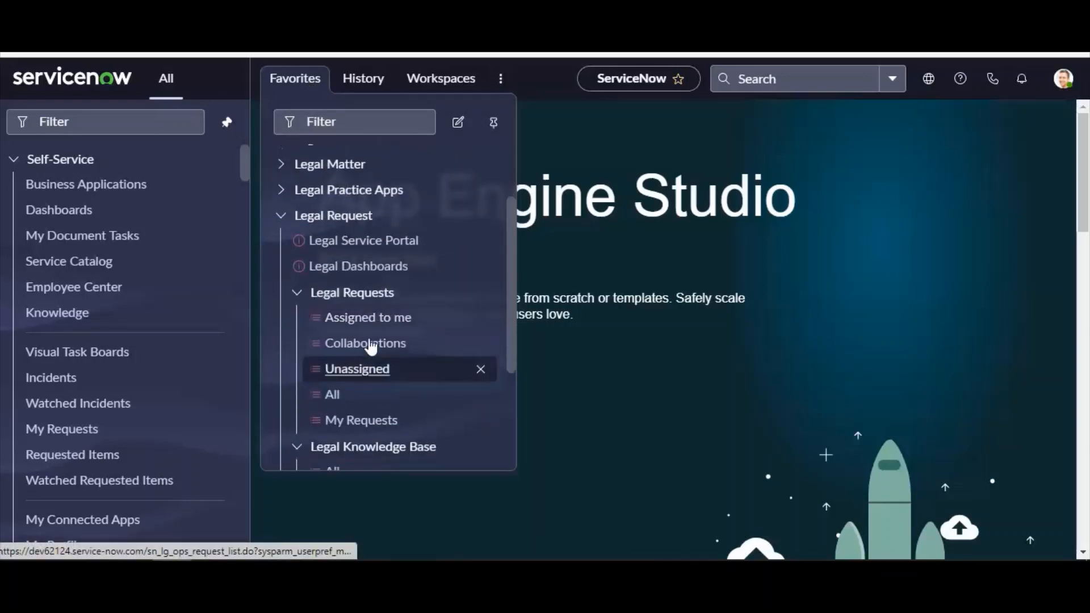
click(335, 398)
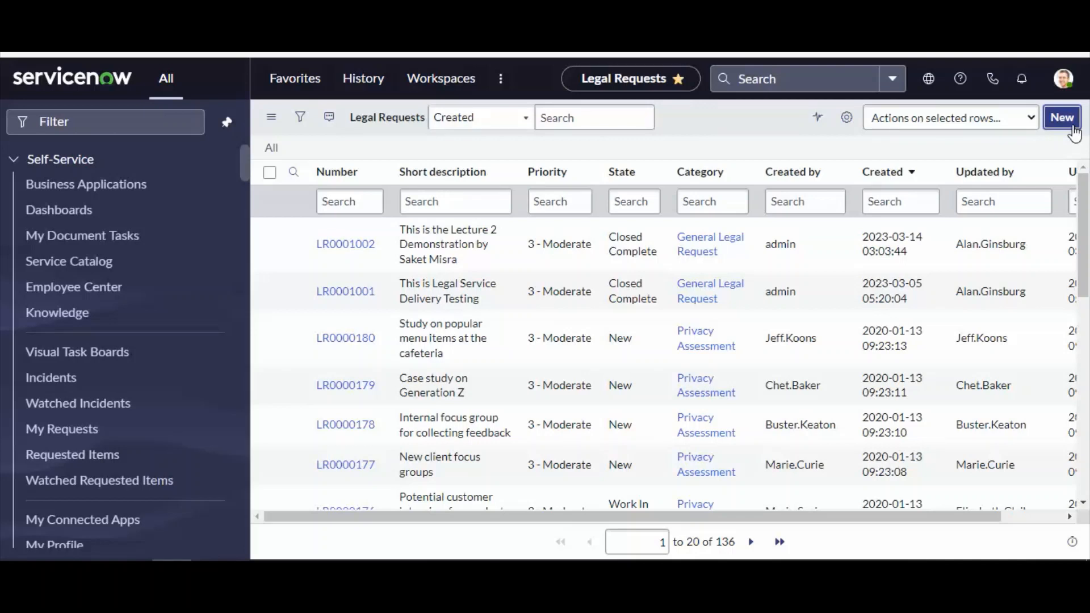
Open a new legal request form, examine its fields and Notes tab, and return to the All list without submitting
click(1073, 127)
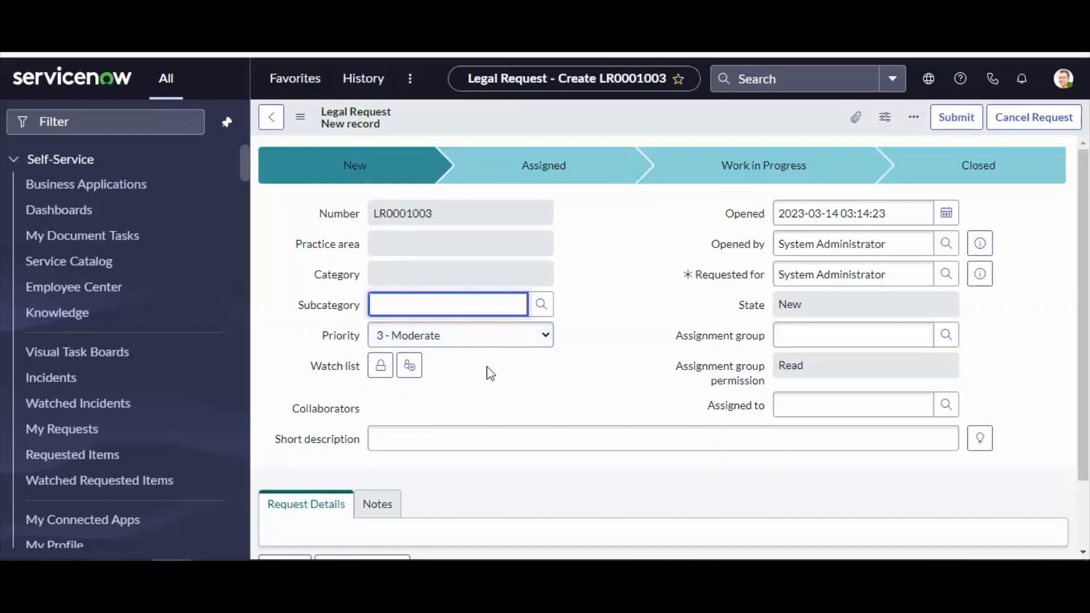
drag(423, 121, 321, 112)
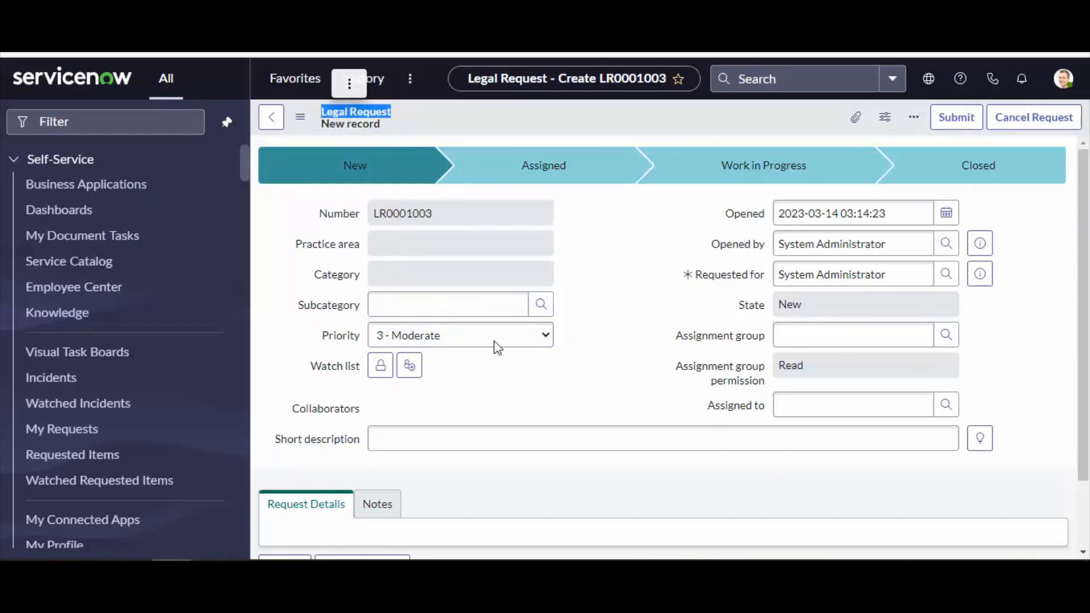
click(410, 307)
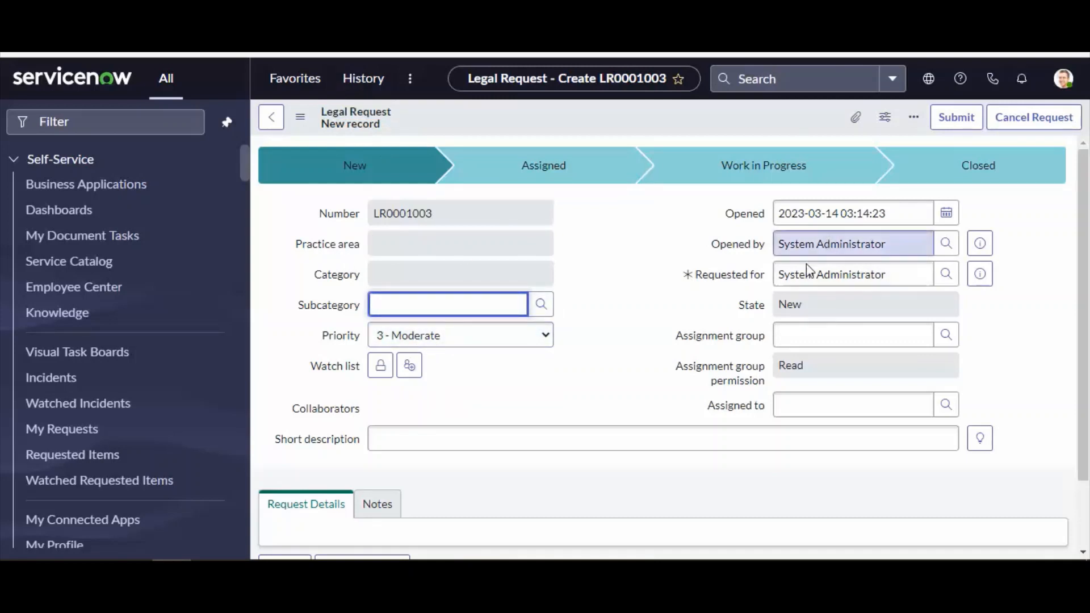
click(404, 244)
click(405, 279)
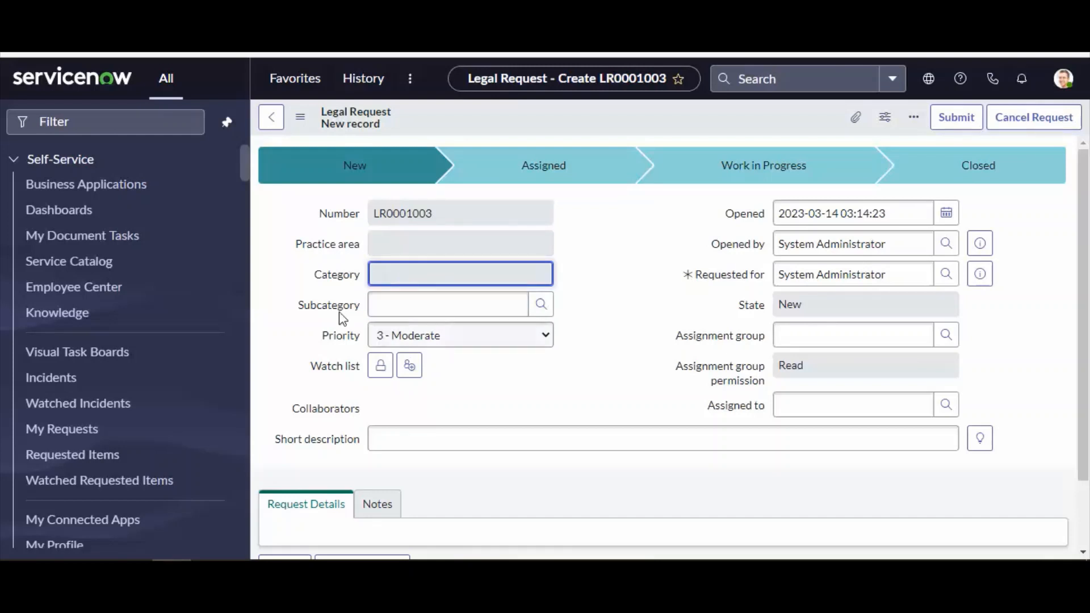
click(437, 252)
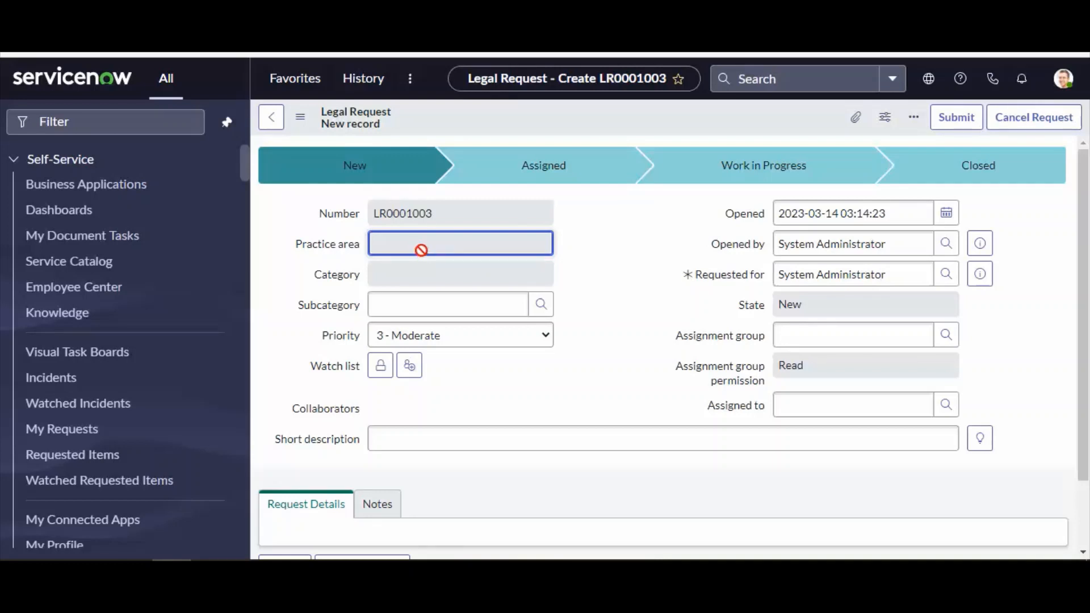
click(448, 345)
click(484, 347)
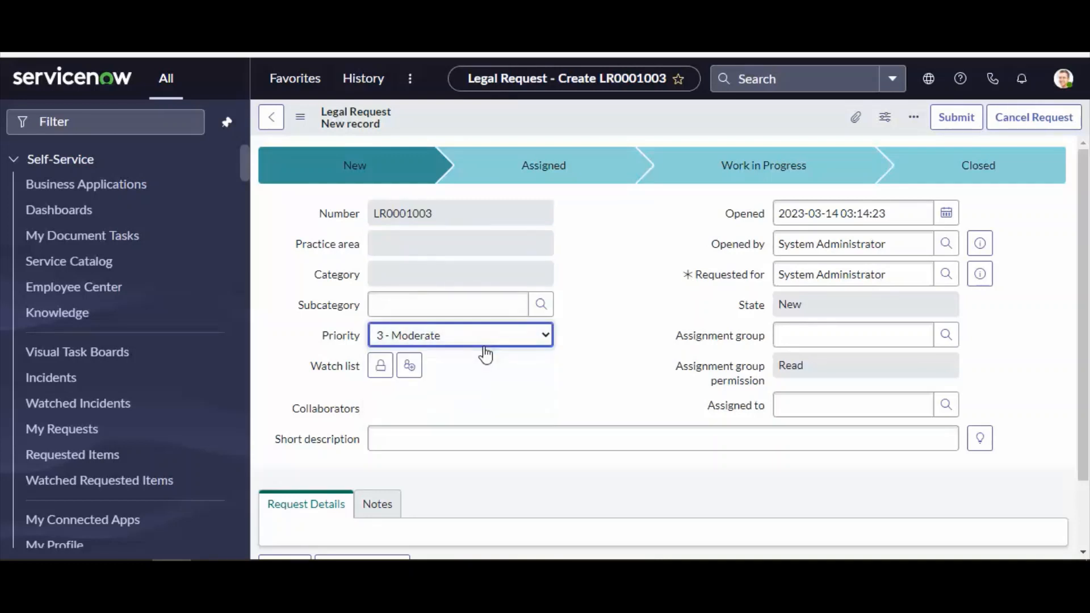
scroll(784, 390, down, 2)
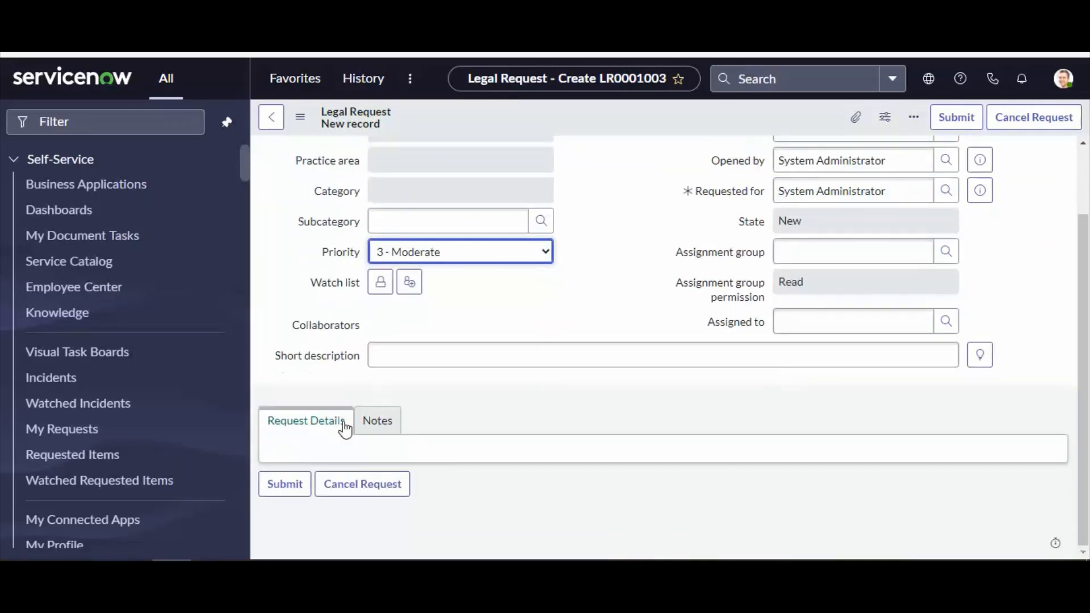
click(377, 421)
scroll(569, 413, down, 2)
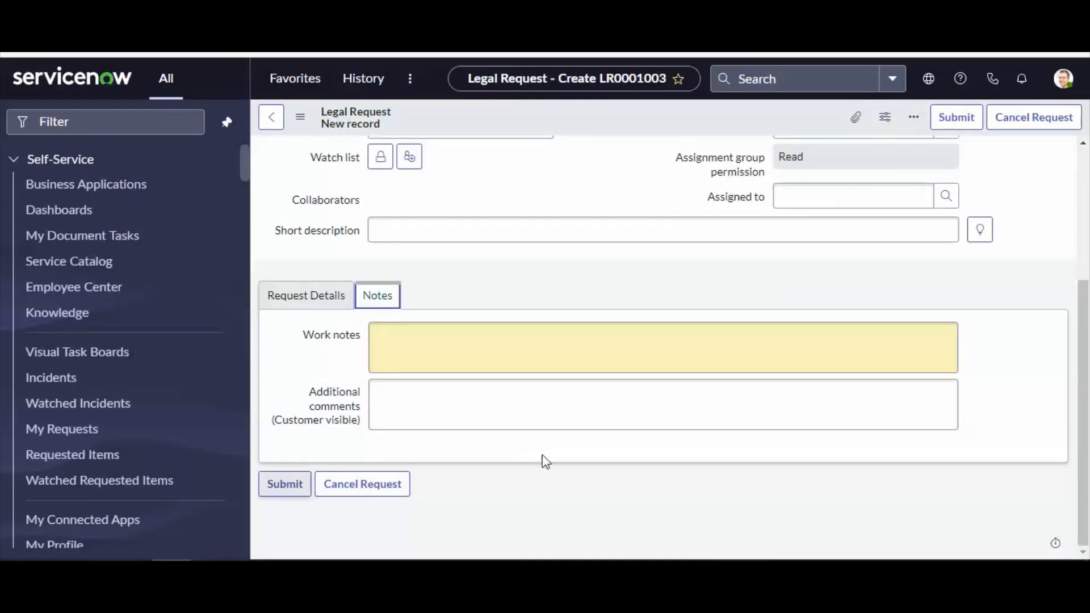
scroll(511, 284, up, 4)
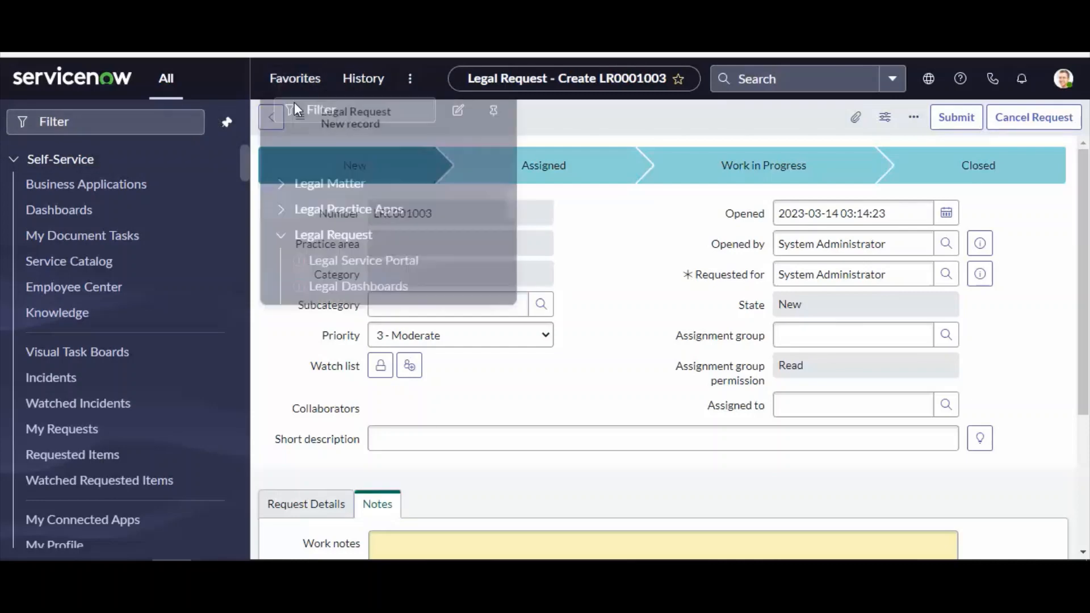
click(294, 79)
click(333, 394)
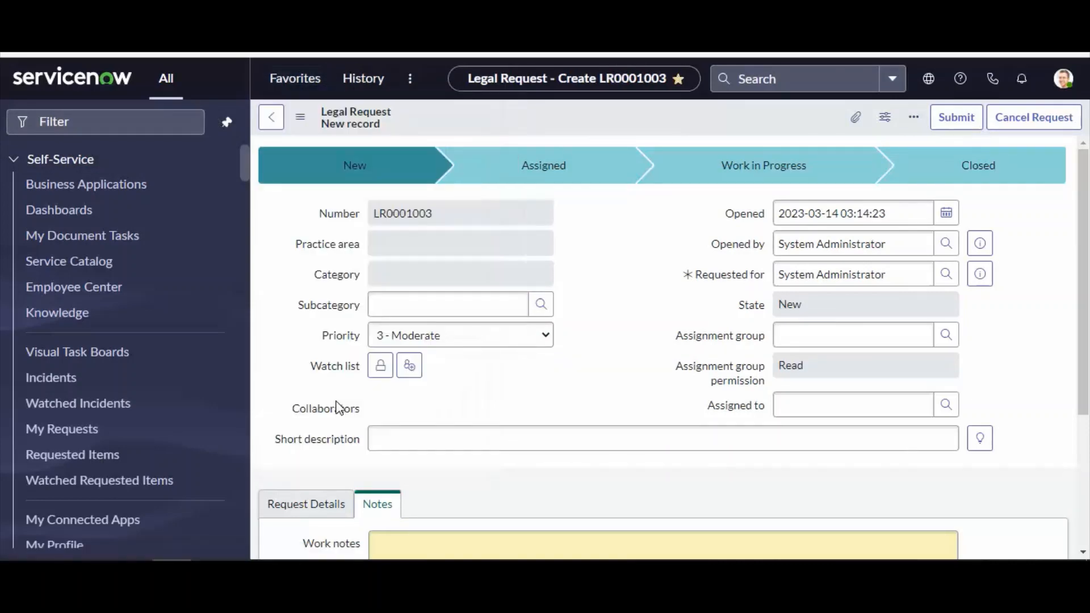
click(291, 81)
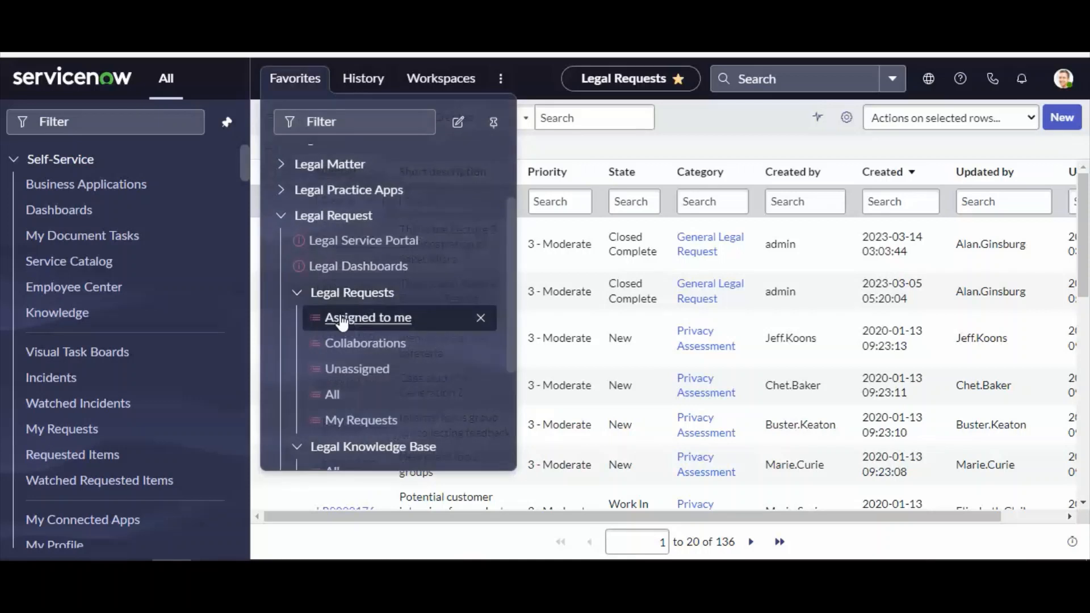
click(284, 219)
click(282, 318)
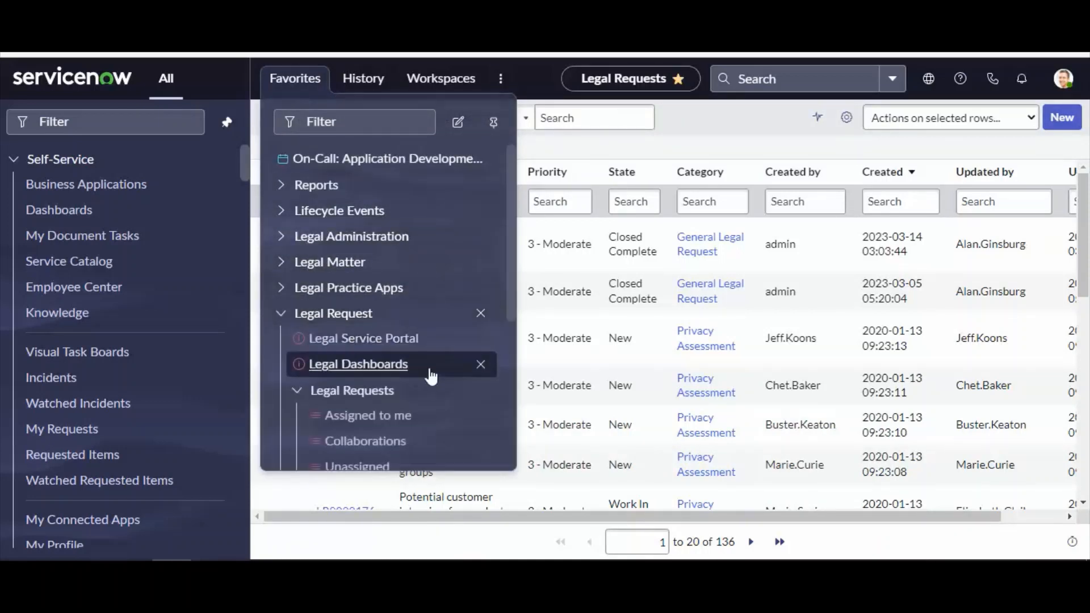
scroll(418, 370, down, 2)
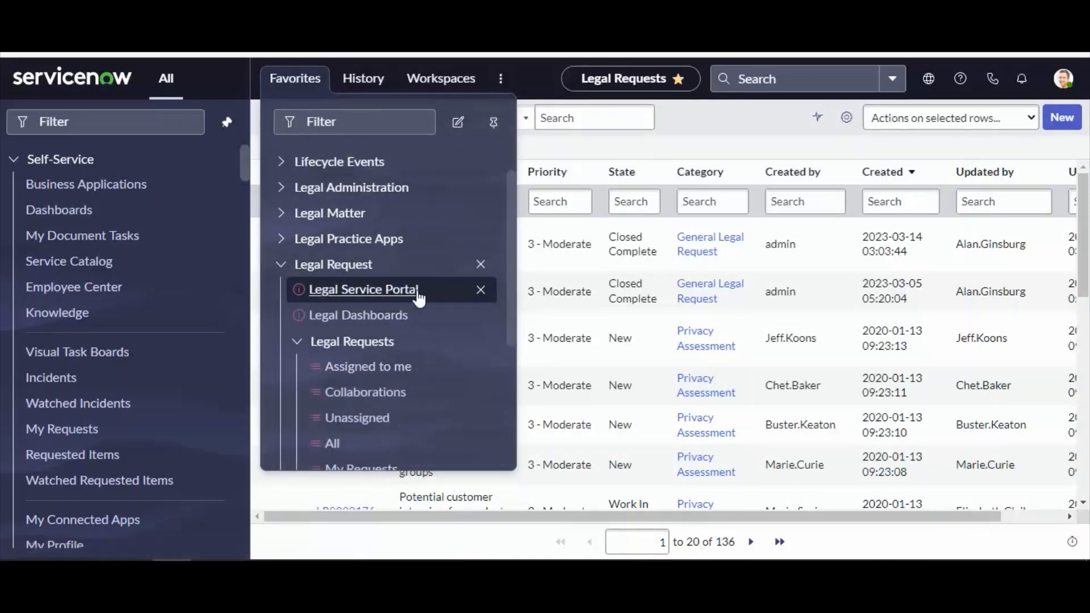
click(295, 343)
scroll(299, 348, down, 2)
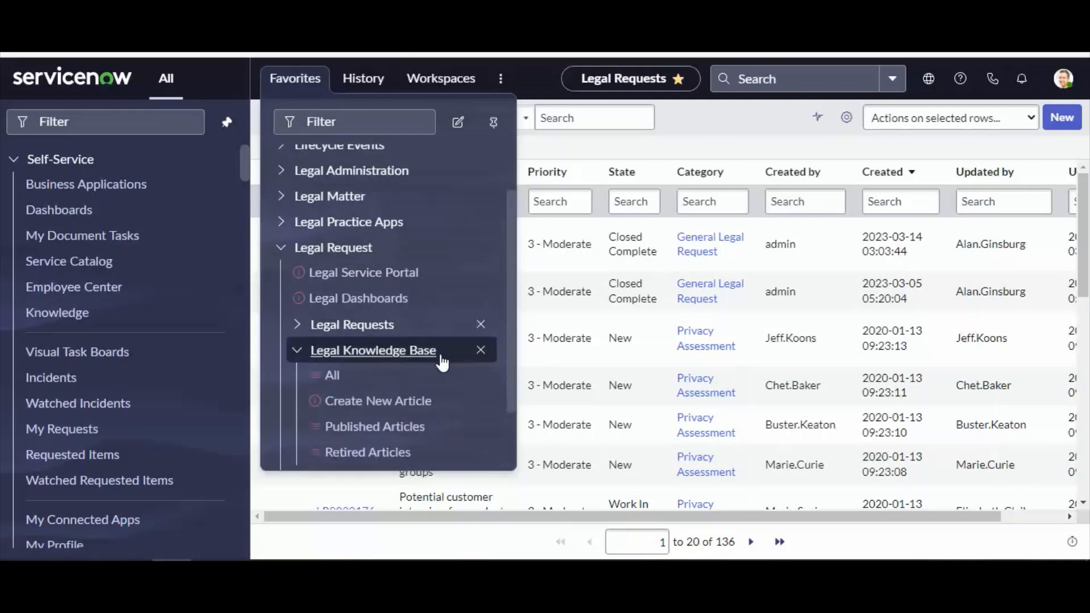
click(296, 322)
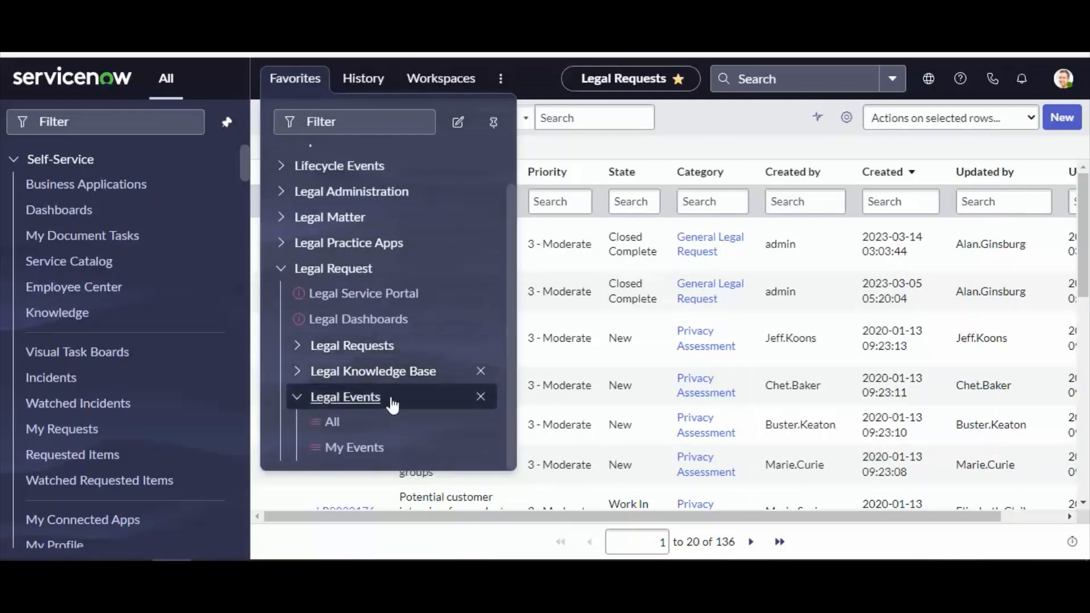
click(301, 400)
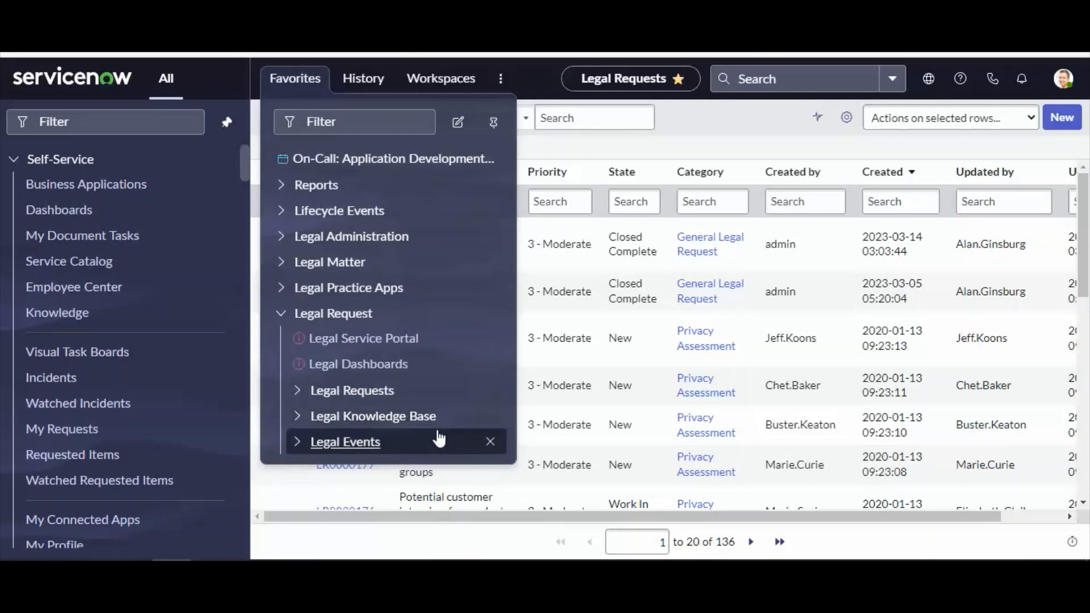
click(710, 108)
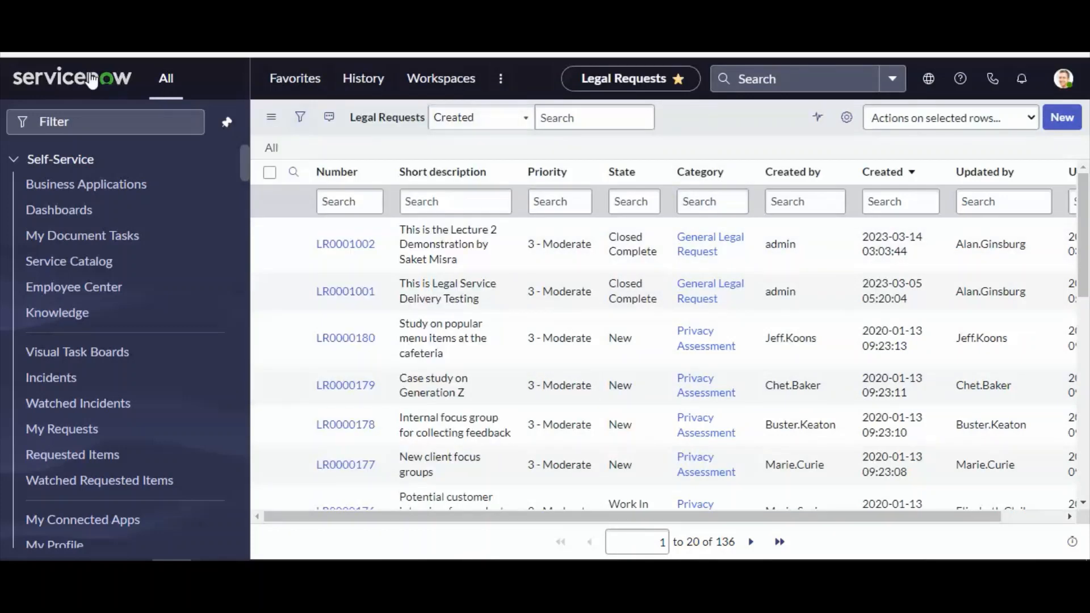
click(71, 94)
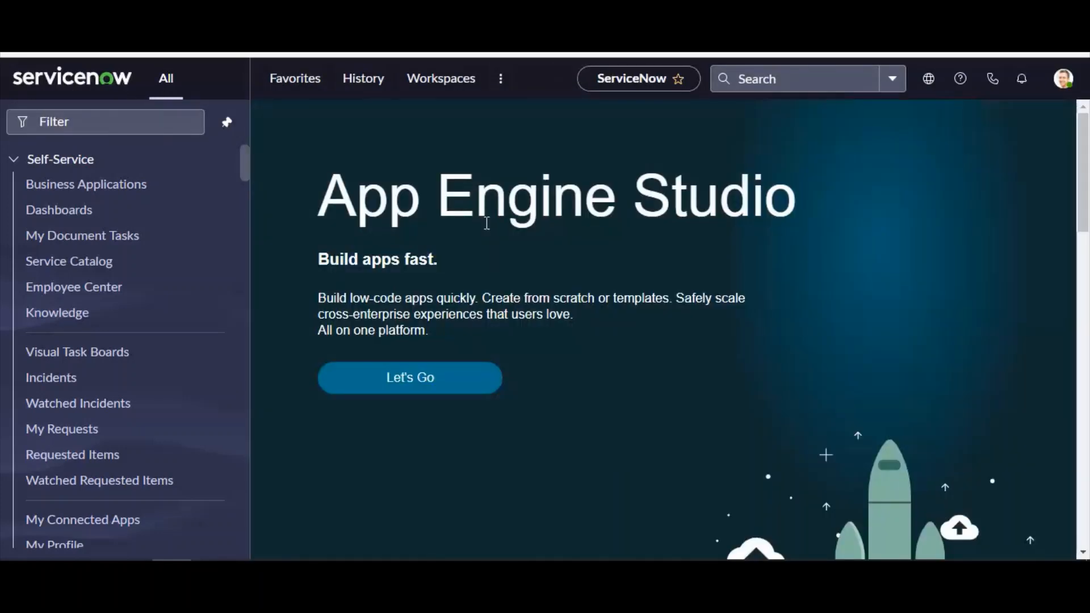